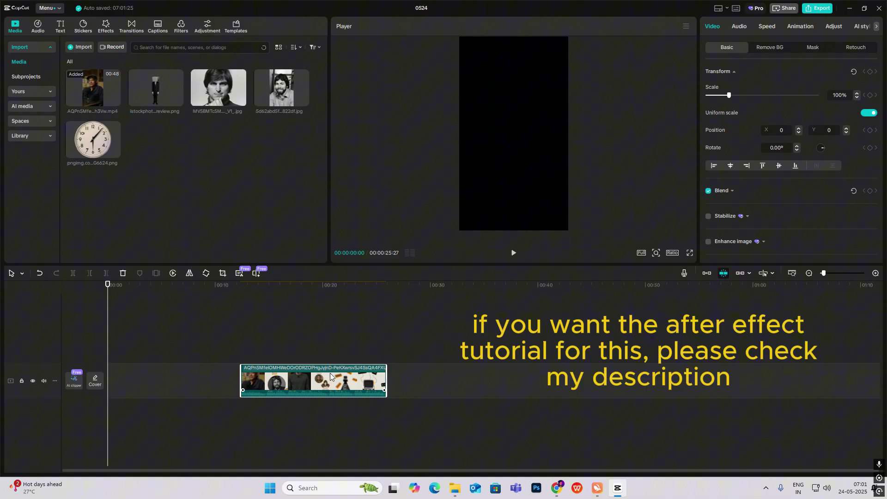
Extract the video's audio into its own deactivated clip and move the pair to about 32 seconds on the timeline.
{"action": "right_click", "coordinate": [330, 372]}
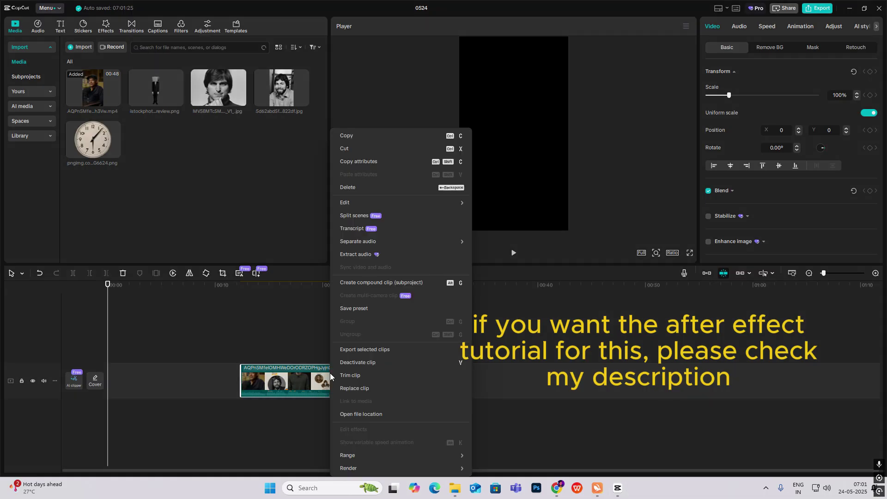
{"action": "left_click", "coordinate": [362, 257]}
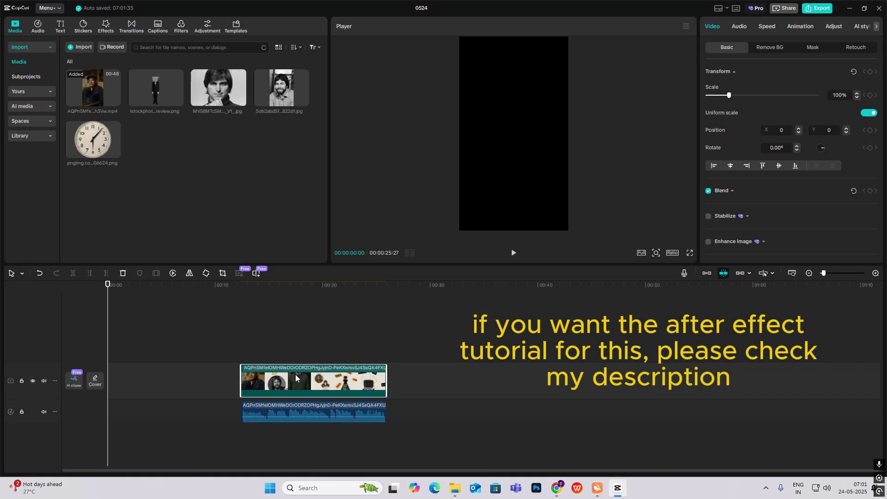
{"action": "left_click_drag", "start_coordinate": [245, 386], "coordinate": [455, 386]}
{"action": "left_click_drag", "start_coordinate": [350, 411], "coordinate": [558, 411]}
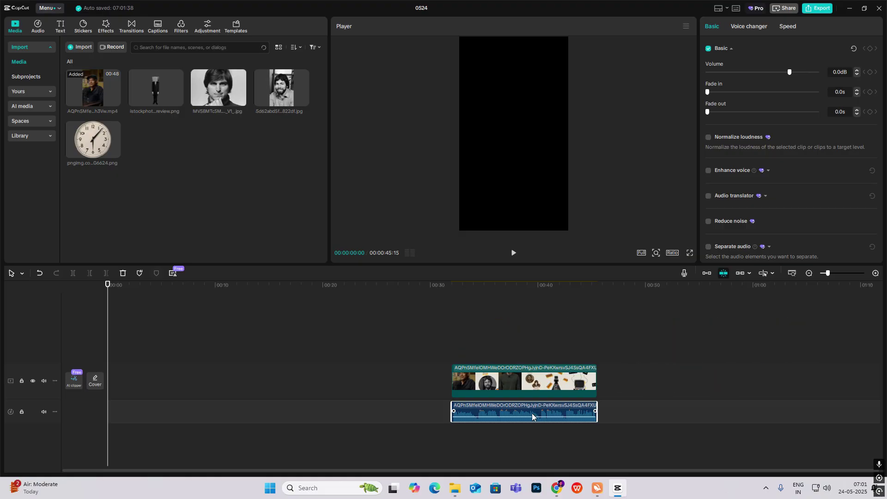
{"action": "key", "text": "v"}
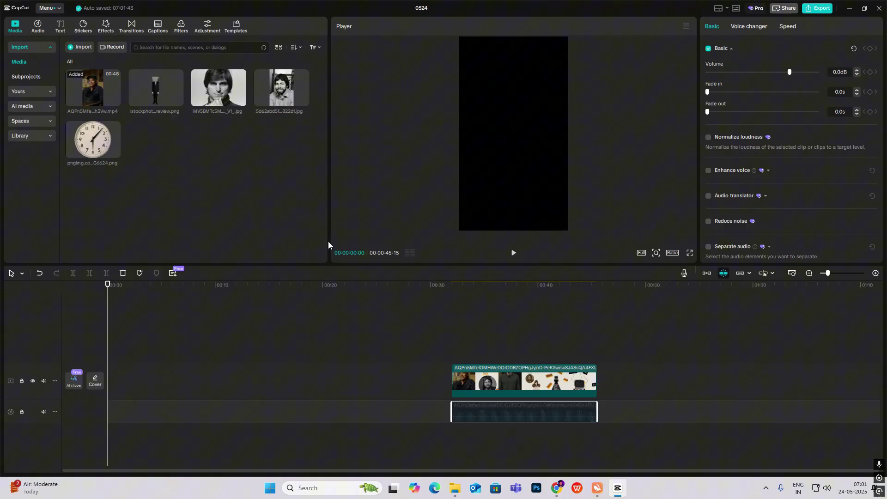
Add a default text clip at the start of the timeline and replace its text with the ● symbol.
{"action": "left_click", "coordinate": [61, 26]}
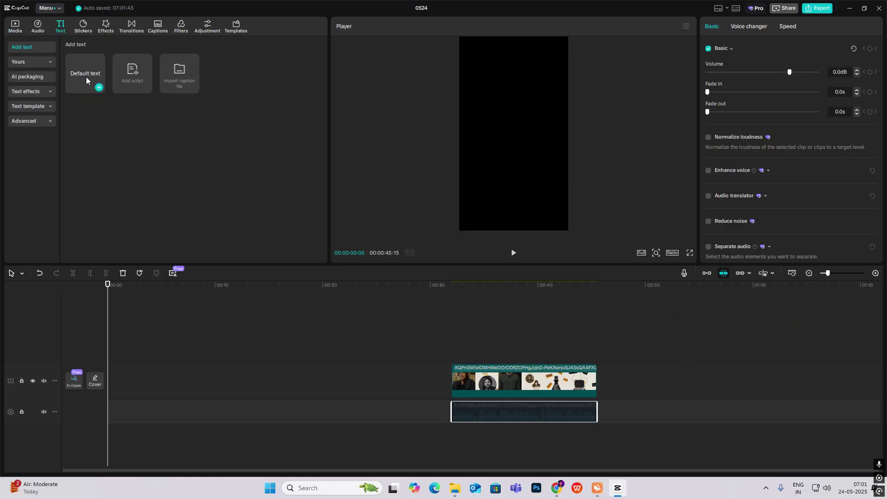
{"action": "left_click_drag", "start_coordinate": [86, 78], "coordinate": [114, 356]}
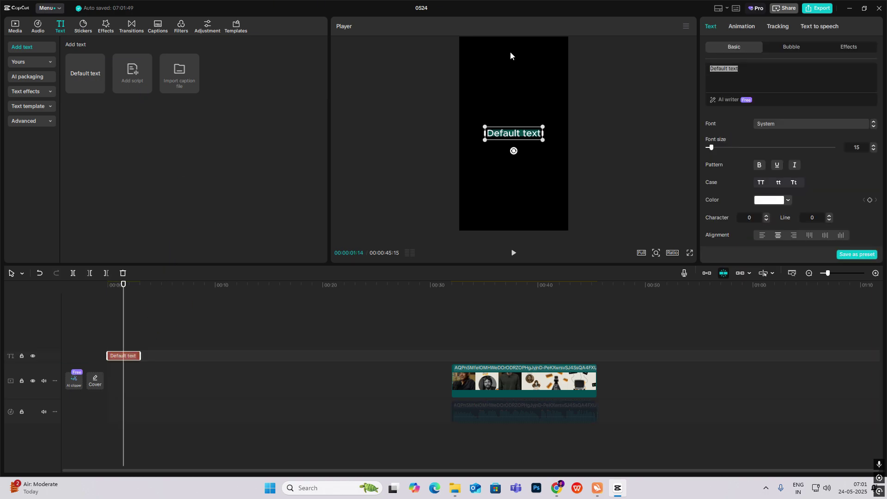
{"action": "key", "text": "super+period"}
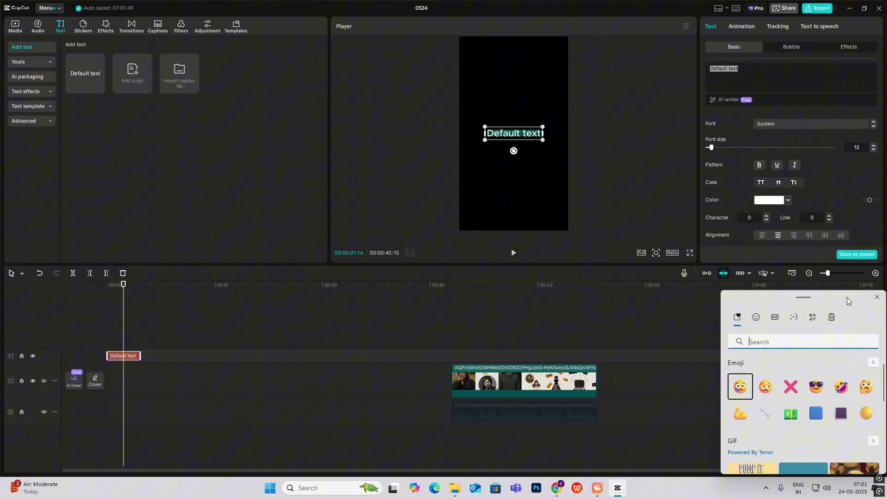
{"action": "left_click", "coordinate": [813, 317]}
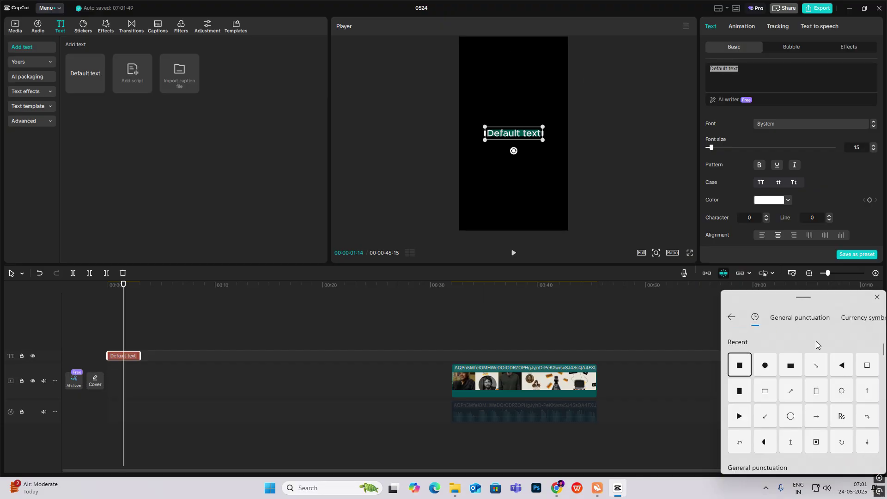
{"action": "left_click", "coordinate": [763, 365]}
{"action": "left_click", "coordinate": [646, 198]}
Fill the frame with the circle by setting its font size to 300 and its scale to 171%.
{"action": "left_click_drag", "start_coordinate": [744, 147], "coordinate": [836, 159]}
{"action": "scroll", "coordinate": [797, 165], "scroll_direction": "down", "scroll_amount": 1}
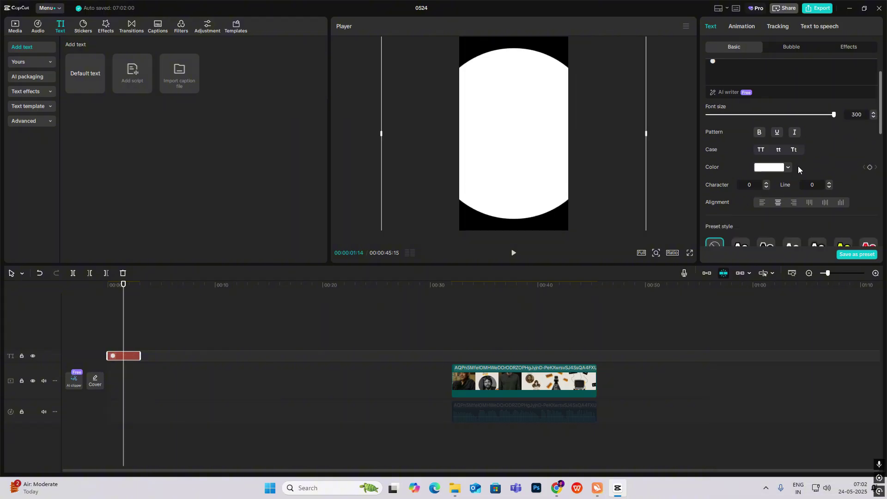
{"action": "scroll", "coordinate": [790, 170], "scroll_direction": "down", "scroll_amount": 5}
{"action": "left_click_drag", "start_coordinate": [735, 106], "coordinate": [745, 110]}
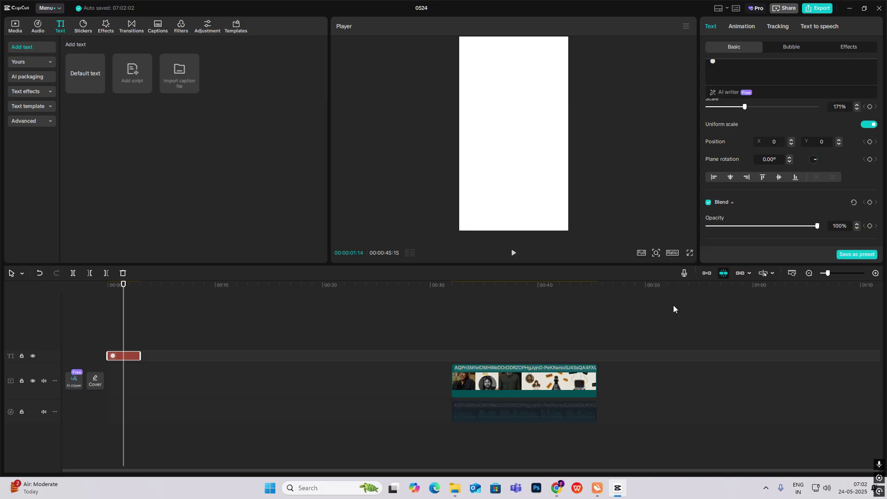
Change the frame-filling circle's colour to light grey.
{"action": "scroll", "coordinate": [730, 213], "scroll_direction": "up", "scroll_amount": 5}
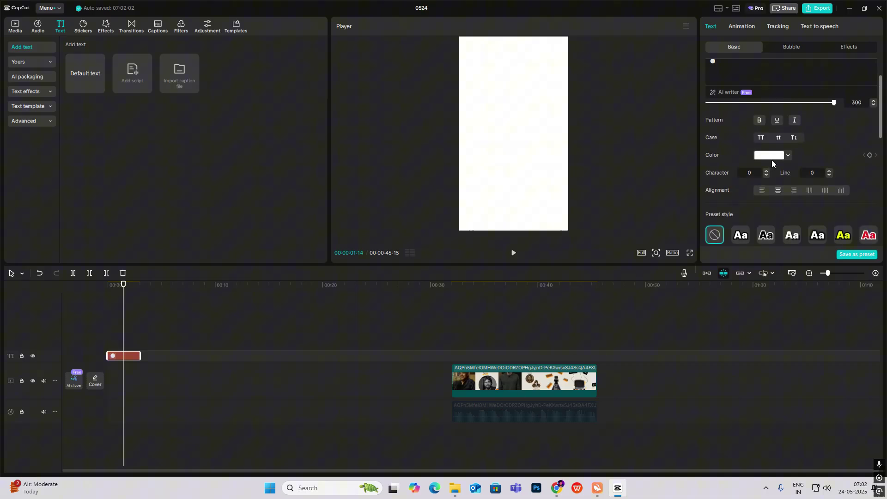
{"action": "left_click", "coordinate": [772, 157]}
{"action": "left_click_drag", "start_coordinate": [733, 173], "coordinate": [731, 176]}
{"action": "left_click", "coordinate": [138, 334]}
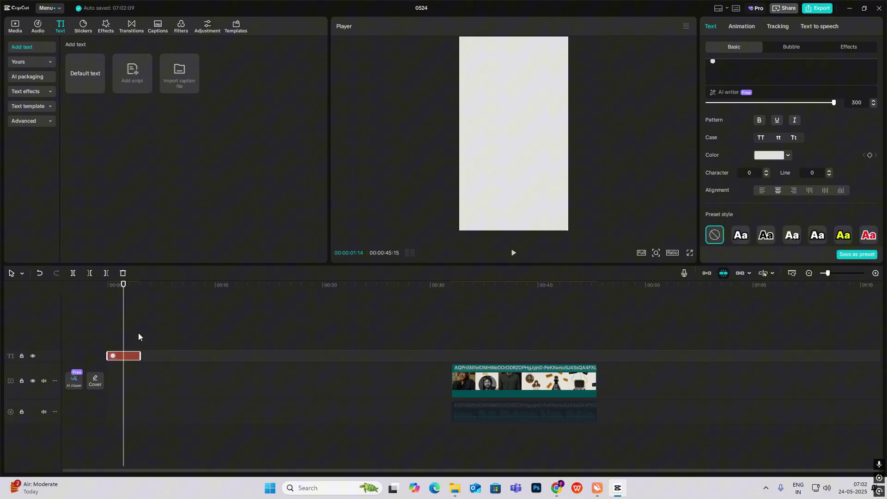
Extend the grey background text clip to about 12 seconds.
{"action": "left_click", "coordinate": [107, 341]}
{"action": "left_click", "coordinate": [132, 358]}
{"action": "left_click_drag", "start_coordinate": [139, 355], "coordinate": [239, 355]}
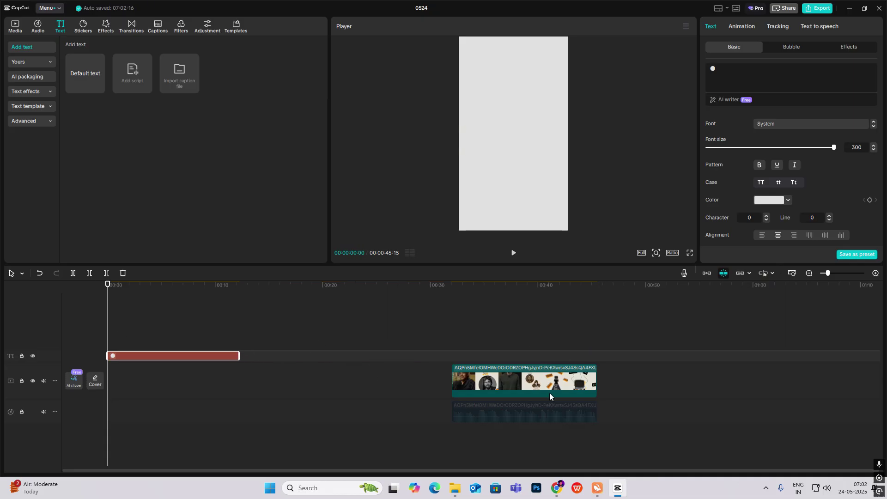
Add a second text clip above the background, match its length, and replace its text with the ● symbol.
{"action": "left_click", "coordinate": [465, 342]}
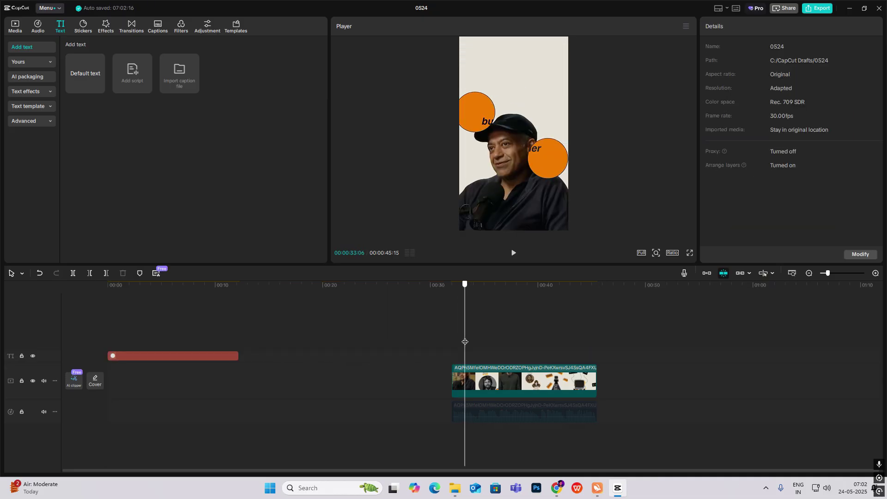
{"action": "left_click_drag", "start_coordinate": [465, 342], "coordinate": [473, 345]}
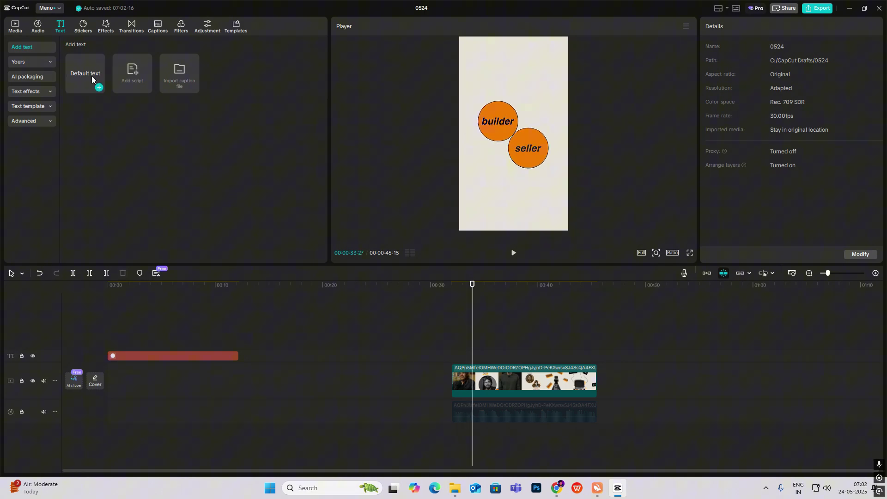
{"action": "left_click_drag", "start_coordinate": [99, 87], "coordinate": [239, 348]}
{"action": "left_click", "coordinate": [166, 343]}
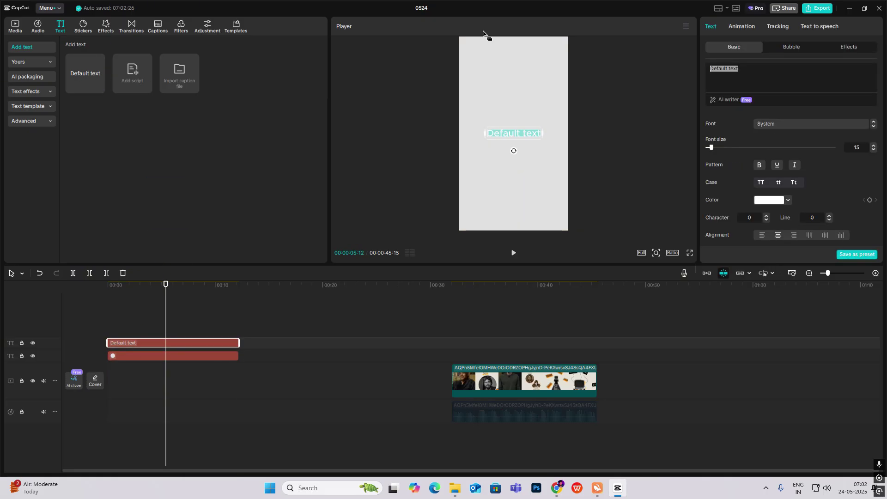
{"action": "key", "text": "super+period"}
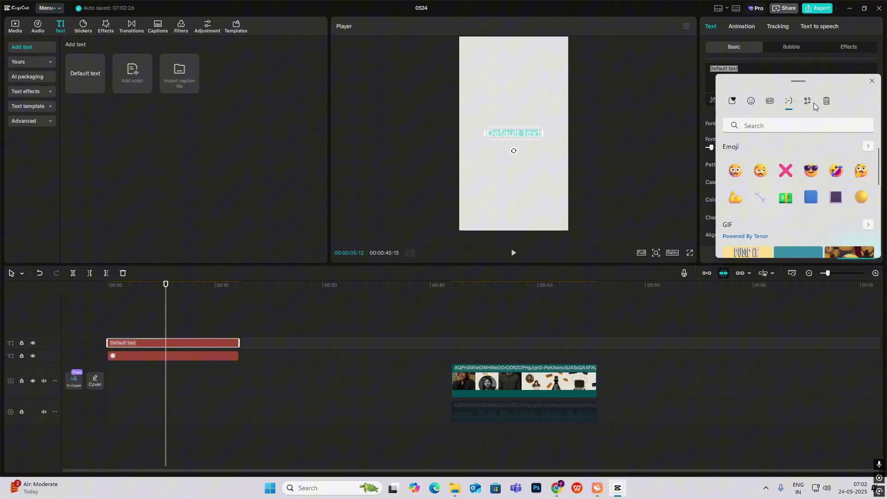
{"action": "left_click", "coordinate": [814, 103]}
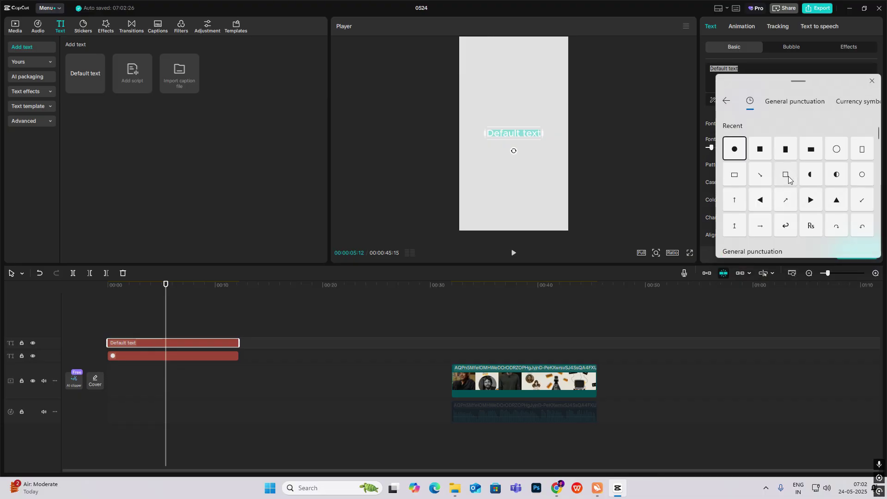
{"action": "left_click", "coordinate": [739, 159]}
{"action": "key", "text": "Escape"}
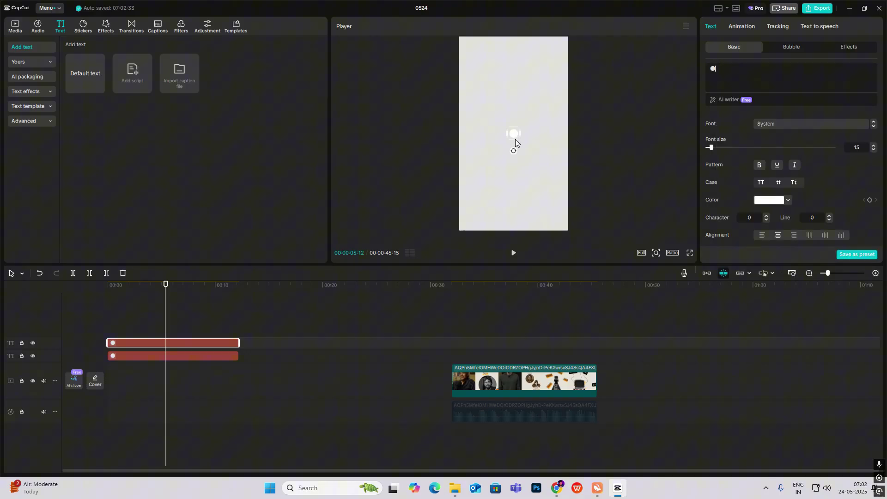
Enlarge the new circle to about two-fifths of the frame width and colour it orange FF6700.
{"action": "left_click_drag", "start_coordinate": [524, 144], "coordinate": [582, 208]}
{"action": "left_click", "coordinate": [770, 201]}
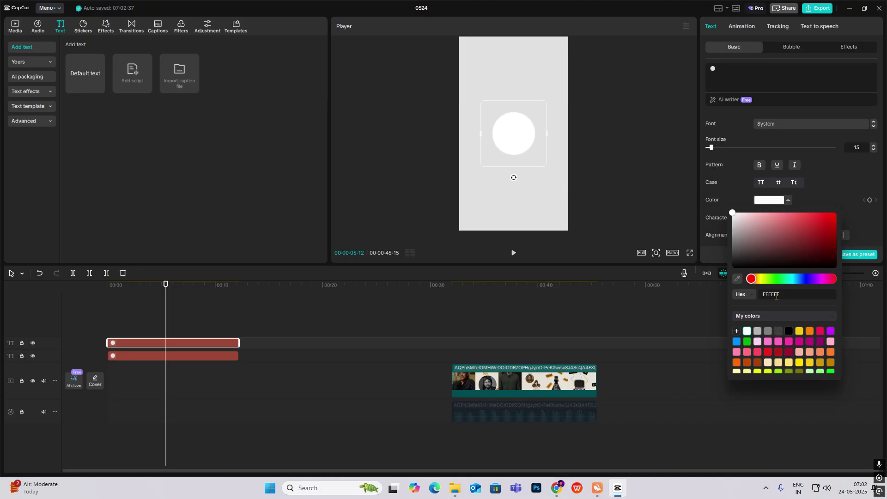
{"action": "left_click", "coordinate": [738, 362]}
{"action": "left_click", "coordinate": [553, 126]}
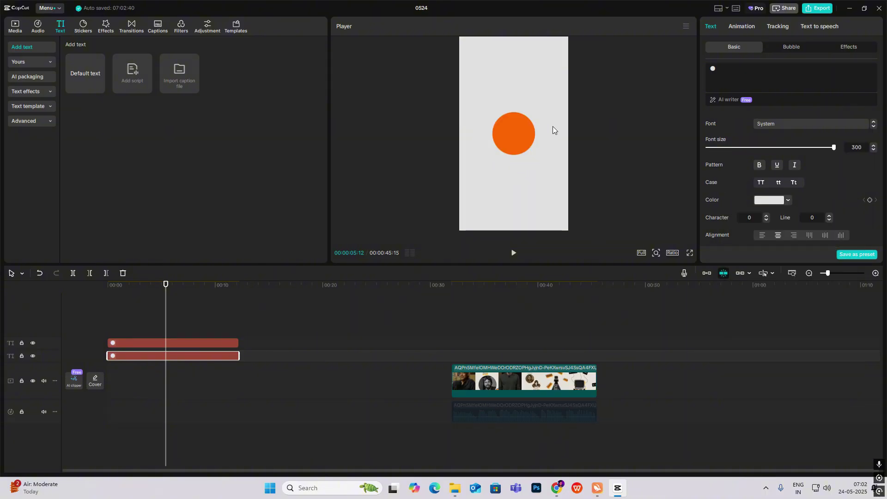
Check the reference circles, duplicate the orange circle clip onto a track above, and colour the copy black.
{"action": "left_click", "coordinate": [510, 343]}
{"action": "left_click_drag", "start_coordinate": [510, 343], "coordinate": [468, 352]}
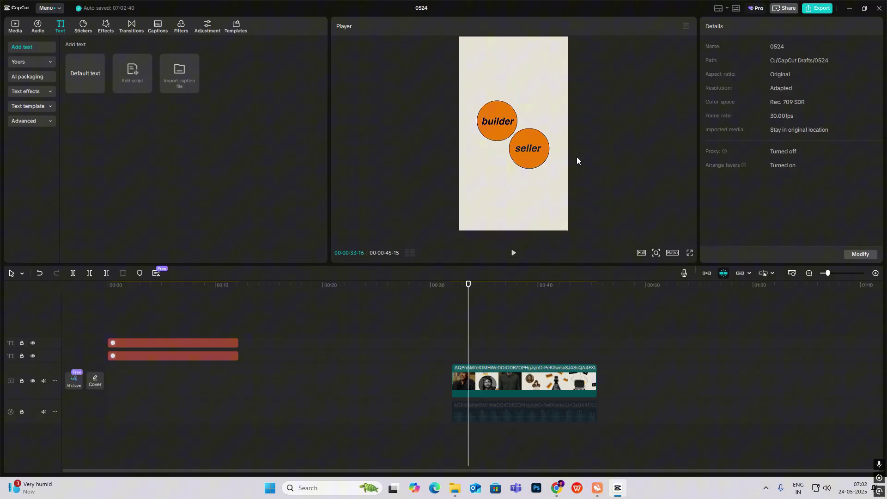
{"action": "left_click", "coordinate": [155, 343]}
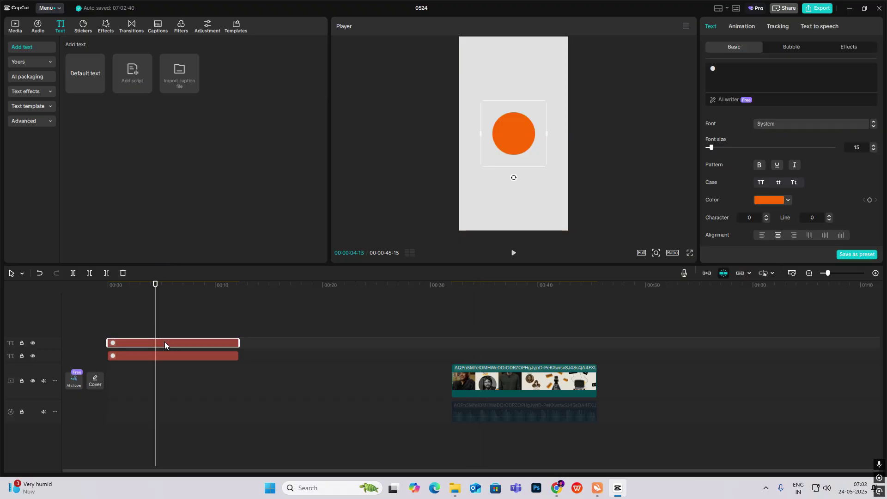
{"action": "left_click_drag", "start_coordinate": [168, 346], "coordinate": [166, 330], "text": "alt"}
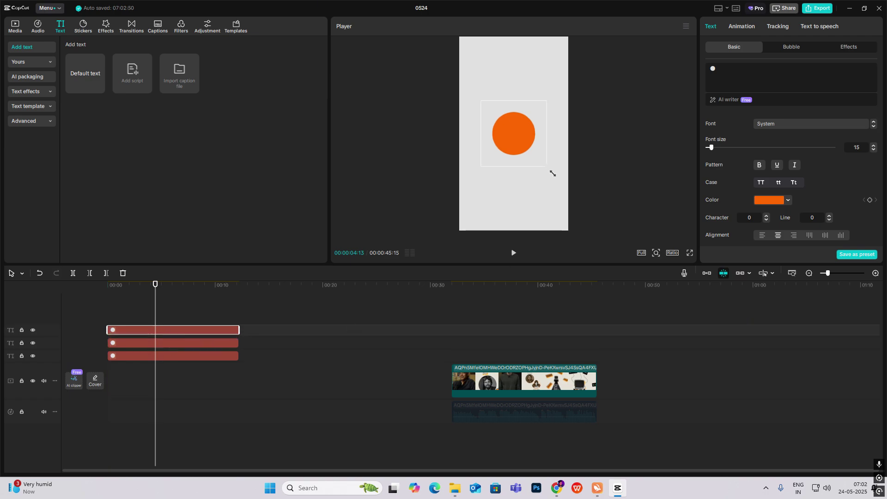
{"action": "left_click", "coordinate": [786, 200]}
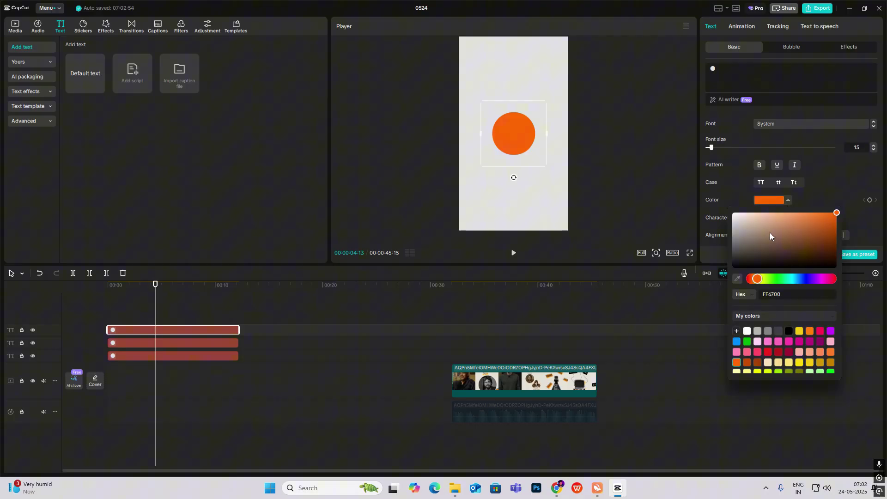
{"action": "left_click_drag", "start_coordinate": [770, 232], "coordinate": [662, 360]}
{"action": "left_click", "coordinate": [592, 124]}
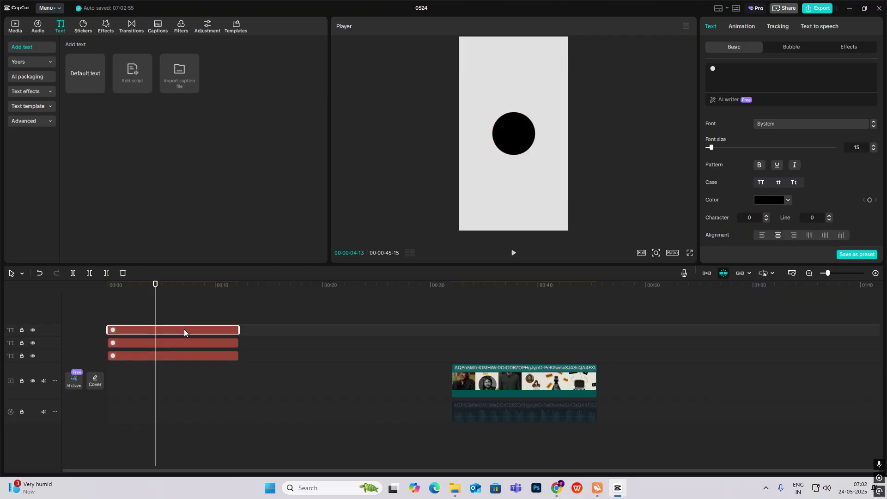
Place the black circle behind the orange one and size it at font size 16 as a thin outline.
{"action": "left_click_drag", "start_coordinate": [184, 330], "coordinate": [184, 349]}
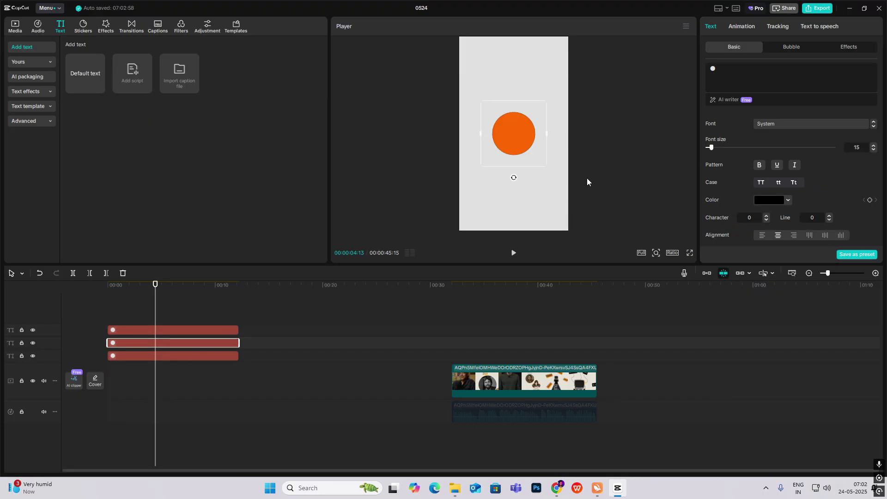
{"action": "scroll", "coordinate": [587, 178], "scroll_direction": "up", "scroll_amount": 3}
{"action": "scroll", "coordinate": [850, 171], "scroll_direction": "down", "scroll_amount": 1}
{"action": "left_click", "coordinate": [873, 135]}
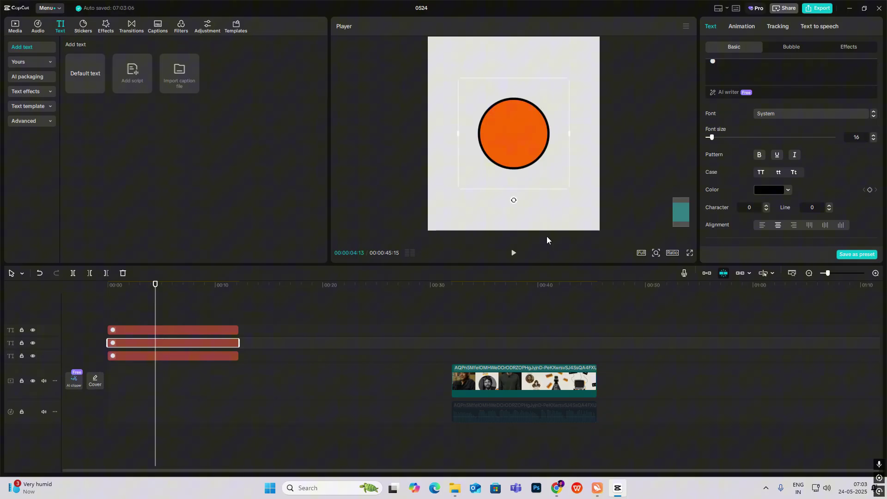
{"action": "left_click_drag", "start_coordinate": [572, 83], "coordinate": [569, 86]}
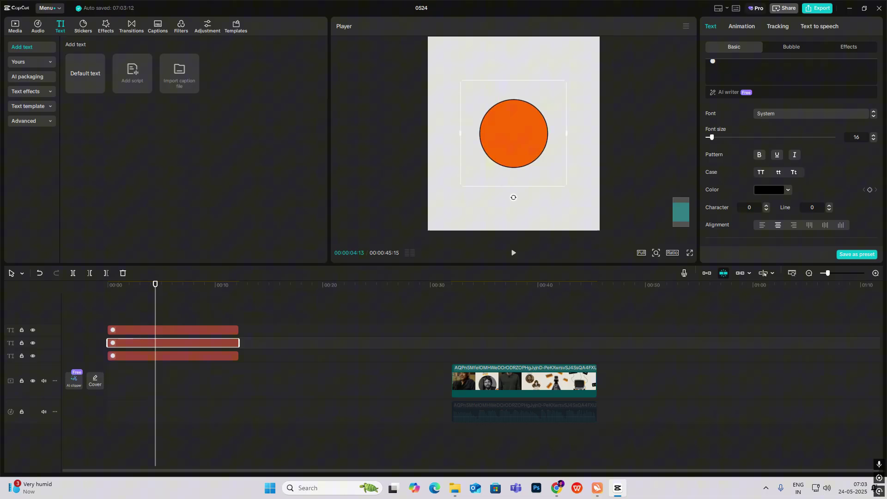
Combine the orange and black circles into a compound clip and duplicate it onto the track above.
{"action": "left_click_drag", "start_coordinate": [263, 328], "coordinate": [226, 342]}
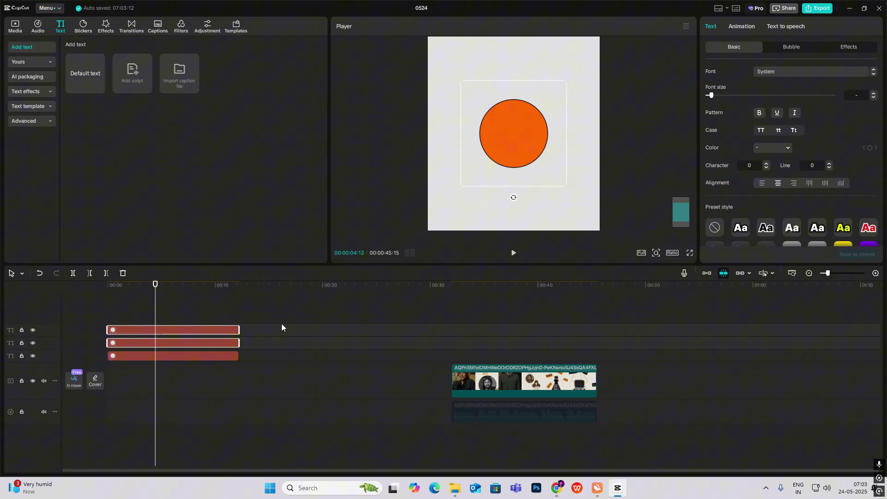
{"action": "key", "text": "alt+g"}
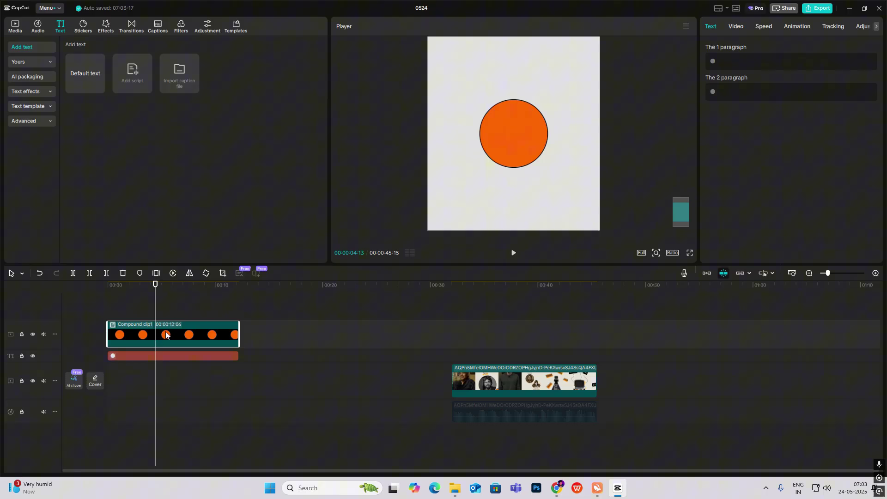
{"action": "left_click_drag", "start_coordinate": [167, 336], "coordinate": [168, 308]}
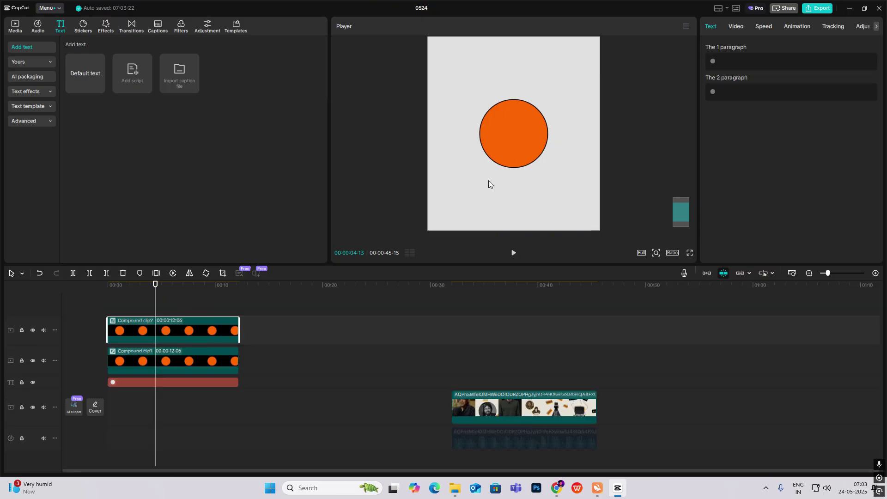
Arrange the two outlined circles diagonally near the frame's centre so they touch, with the duplicate at the lower right.
{"action": "left_click_drag", "start_coordinate": [526, 143], "coordinate": [570, 167]}
{"action": "left_click", "coordinate": [656, 253]}
{"action": "left_click", "coordinate": [639, 269]}
{"action": "left_click", "coordinate": [510, 133]}
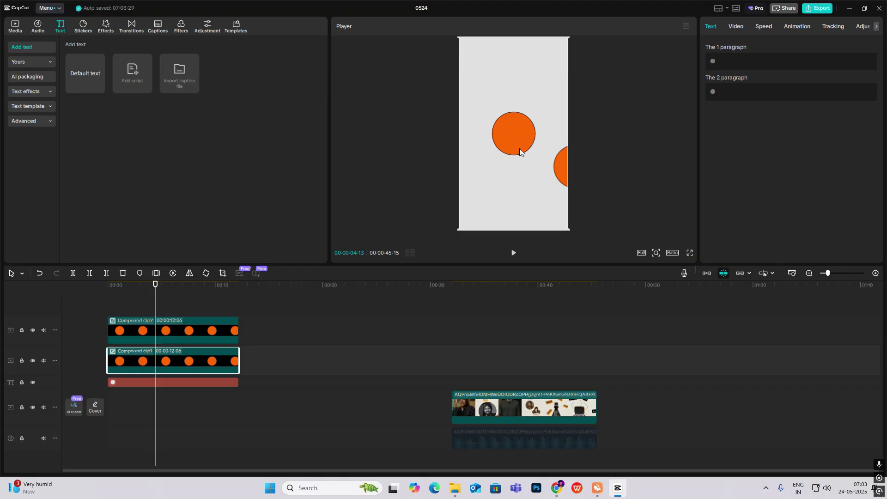
{"action": "left_click", "coordinate": [187, 329]}
{"action": "mouse_move", "coordinate": [495, 133]}
{"action": "left_mouse_down"}
{"action": "mouse_move", "coordinate": [470, 120]}
{"action": "mouse_move", "coordinate": [480, 128]}
{"action": "left_mouse_up"}
{"action": "left_click", "coordinate": [560, 156]}
{"action": "left_click_drag", "start_coordinate": [583, 169], "coordinate": [544, 152]}
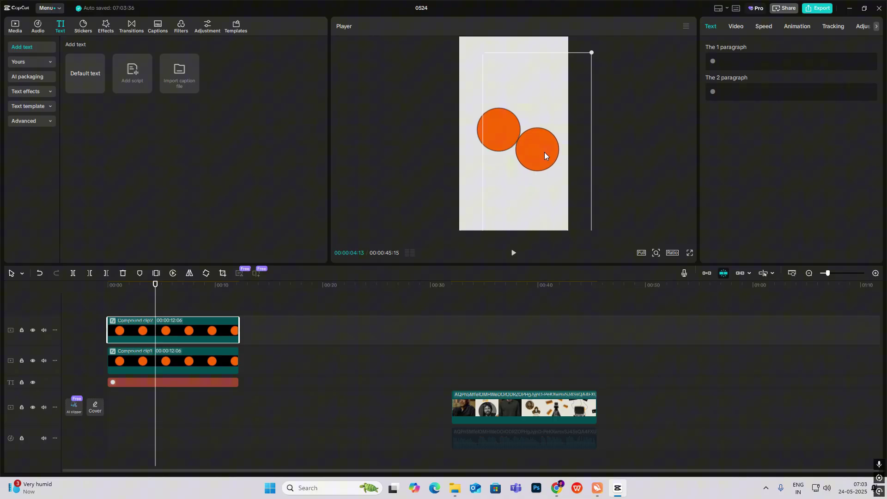
{"action": "left_click_drag", "start_coordinate": [261, 317], "coordinate": [208, 365]}
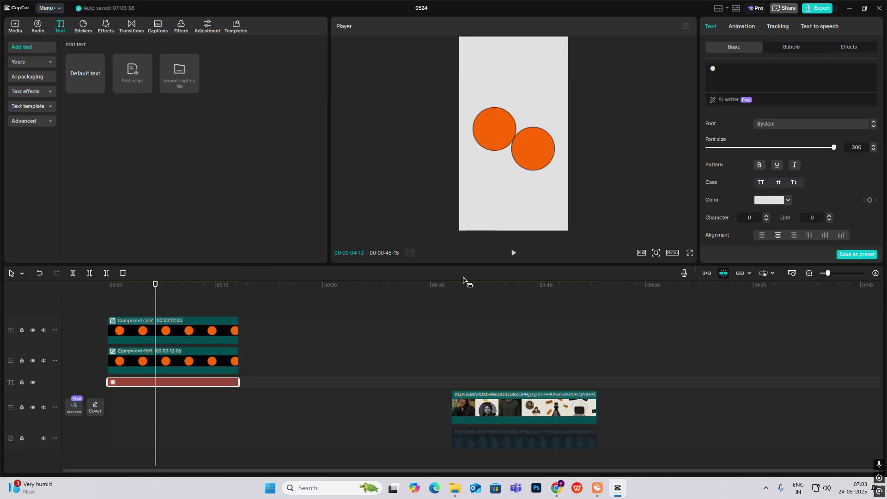
Add black Times New Roman labels "builder" and "seller" at font size 15, centred on the upper and lower circles respectively.
{"action": "left_click_drag", "start_coordinate": [83, 76], "coordinate": [137, 310]}
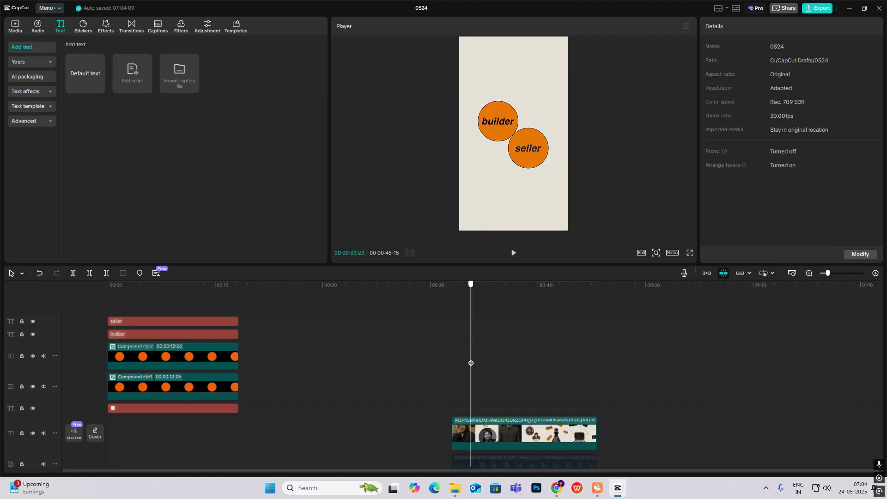
{"action": "left_click_drag", "start_coordinate": [470, 362], "coordinate": [138, 332]}
{"action": "left_click", "coordinate": [152, 326]}
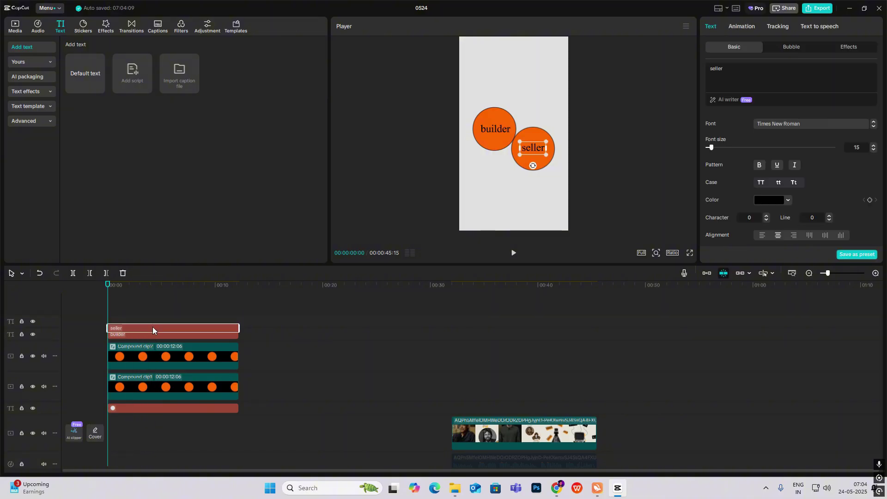
Make the "seller" and "builder" labels bold together.
{"action": "left_click_drag", "start_coordinate": [281, 308], "coordinate": [226, 332]}
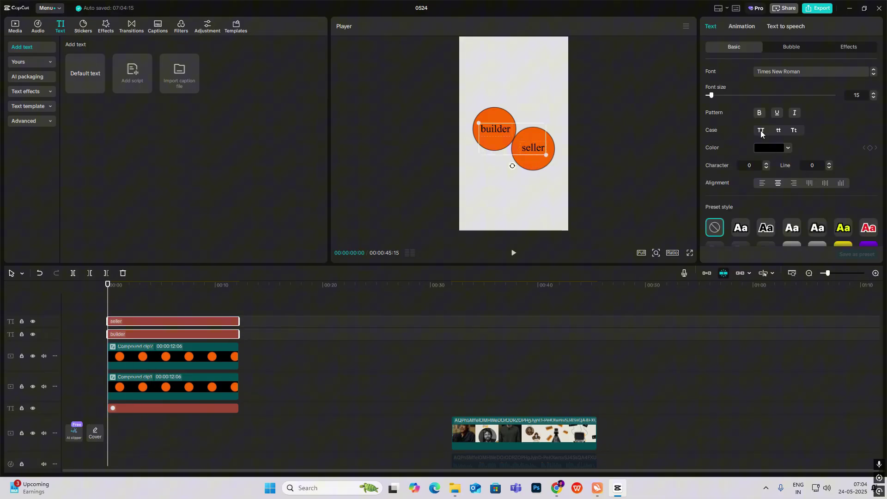
{"action": "left_click", "coordinate": [759, 112]}
{"action": "left_click", "coordinate": [648, 102]}
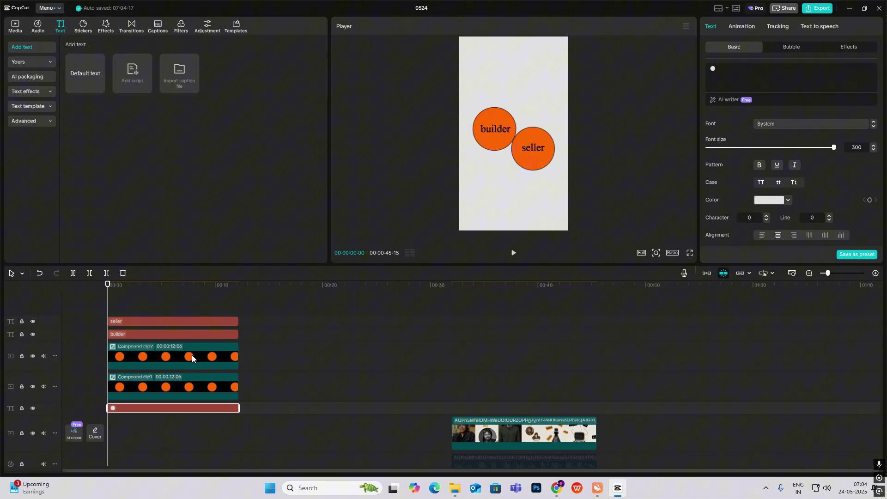
Add transform keyframes to both circle compound clips at the start of the timeline, keeping the circles in their touching positions.
{"action": "left_click", "coordinate": [140, 354]}
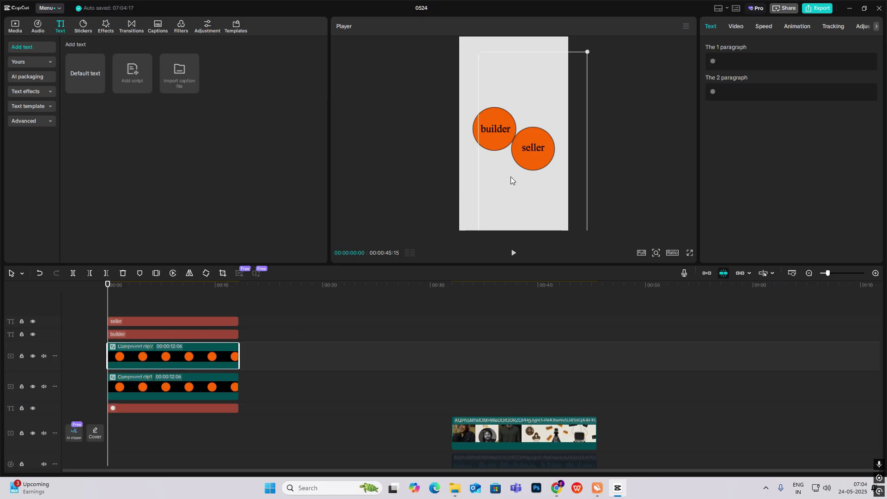
{"action": "left_click_drag", "start_coordinate": [511, 177], "coordinate": [570, 204]}
{"action": "left_click", "coordinate": [40, 273]}
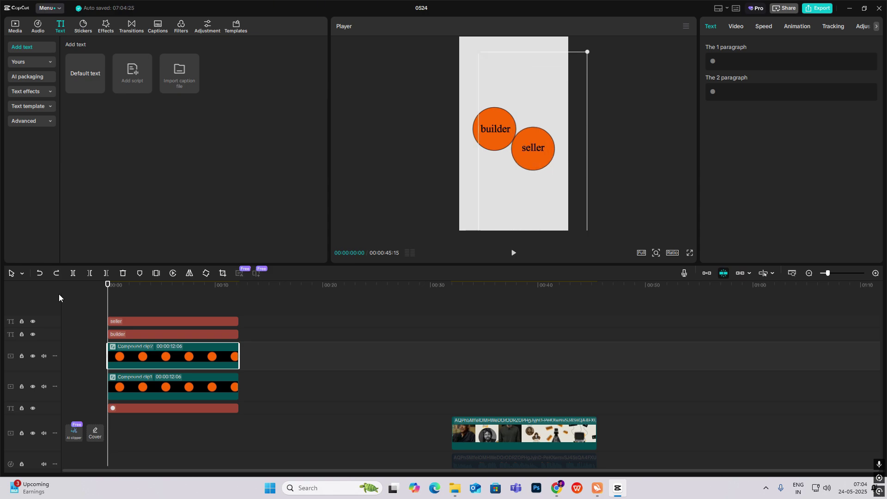
{"action": "left_click", "coordinate": [736, 27]}
{"action": "left_click", "coordinate": [870, 71]}
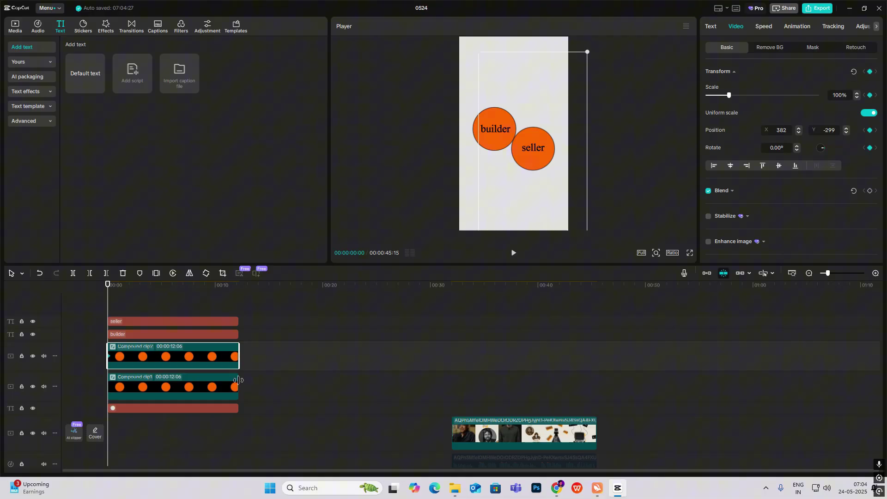
{"action": "left_click", "coordinate": [209, 386]}
{"action": "left_click", "coordinate": [736, 27]}
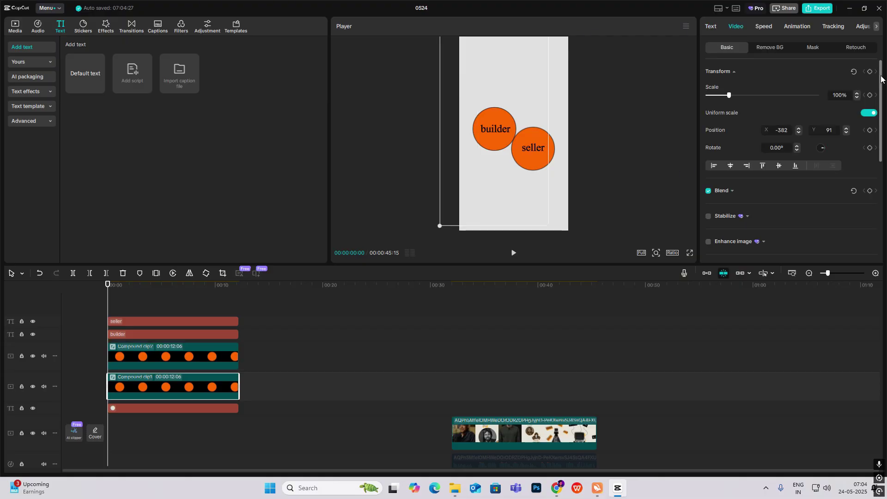
Add transform keyframes to both circle compound clips at 00:00:02:11 to hold their final touching positions.
{"action": "left_click", "coordinate": [154, 350]}
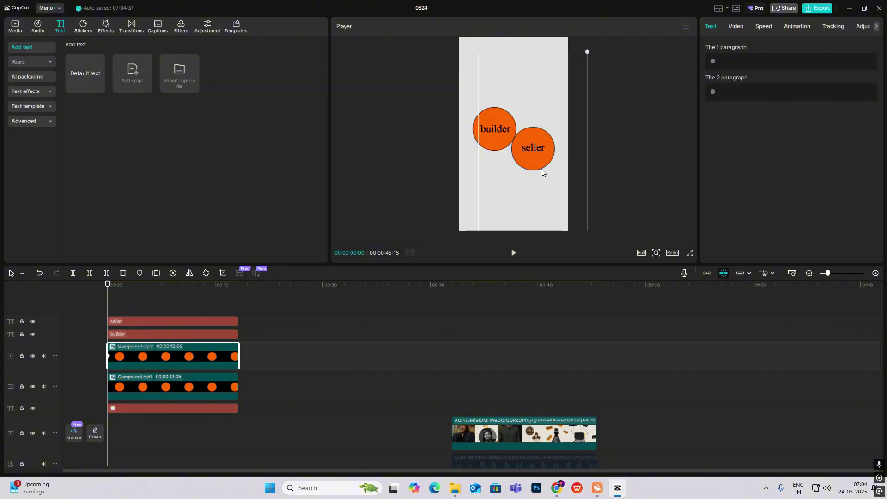
{"action": "left_click", "coordinate": [133, 316]}
{"action": "left_click", "coordinate": [732, 26]}
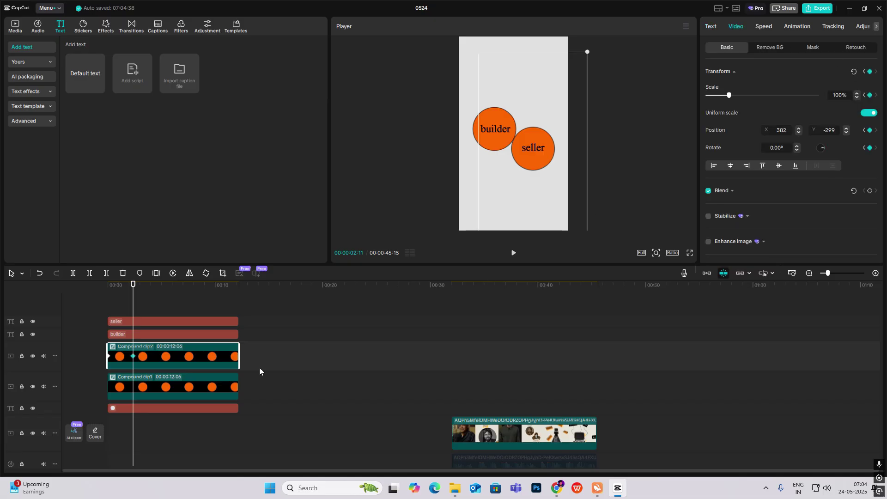
{"action": "left_click", "coordinate": [173, 388]}
{"action": "left_click", "coordinate": [734, 27]}
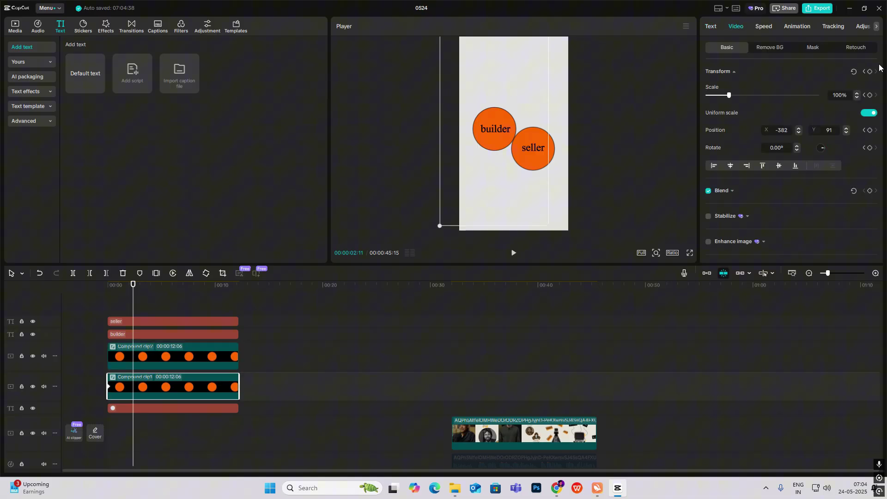
{"action": "left_click", "coordinate": [870, 71]}
At the timeline start, move the "builder" circle off the frame's left edge and the "seller" circle off its right edge.
{"action": "left_click_drag", "start_coordinate": [132, 303], "coordinate": [43, 299]}
{"action": "left_click_drag", "start_coordinate": [537, 168], "coordinate": [473, 132]}
{"action": "left_click_drag", "start_coordinate": [535, 162], "coordinate": [606, 194]}
{"action": "left_click", "coordinate": [101, 300]}
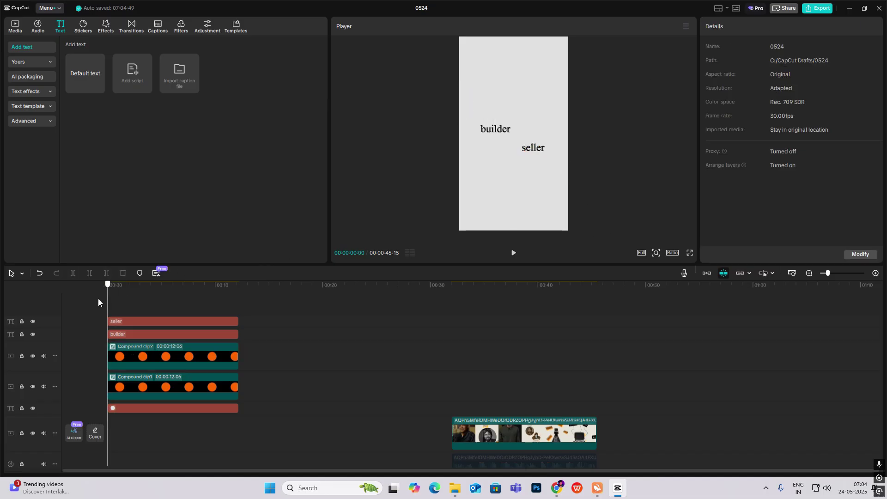
Apply the Cubic Out preset curve to the X position keyframes of the lower circle's compound clip.
{"action": "left_click", "coordinate": [146, 316]}
{"action": "left_click", "coordinate": [170, 350]}
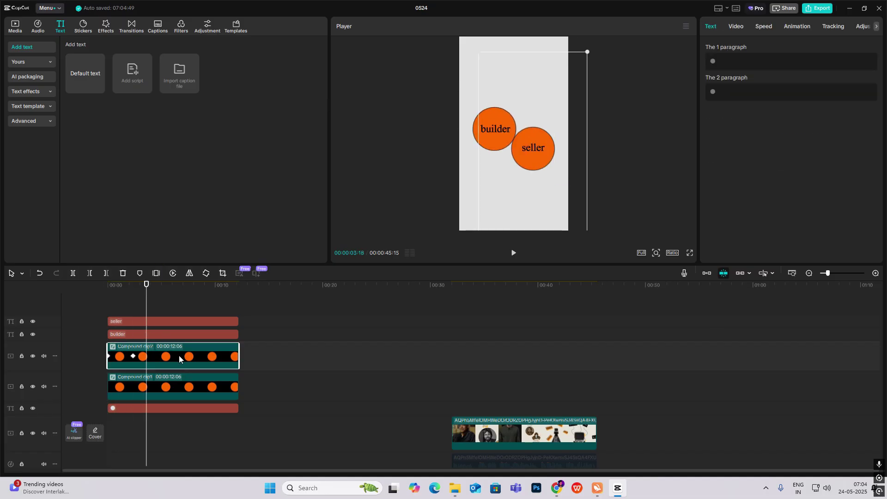
{"action": "key", "text": "alt+k"}
{"action": "left_click", "coordinate": [151, 375]}
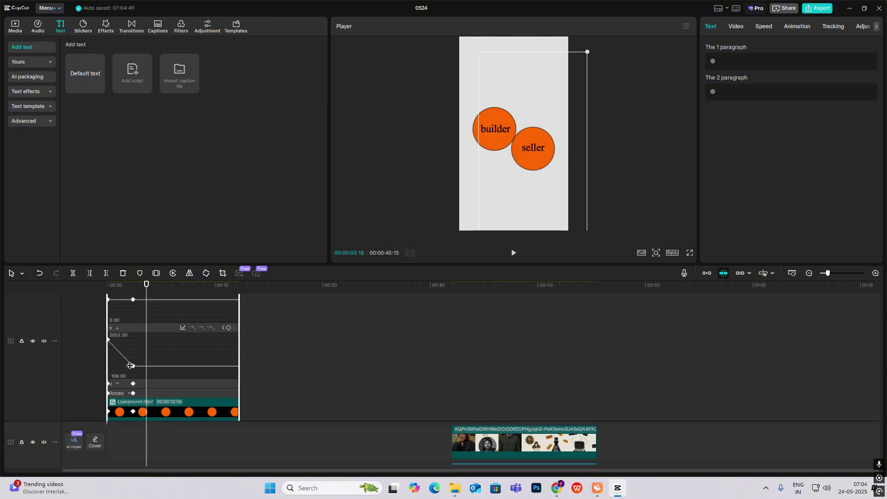
{"action": "left_click", "coordinate": [183, 336]}
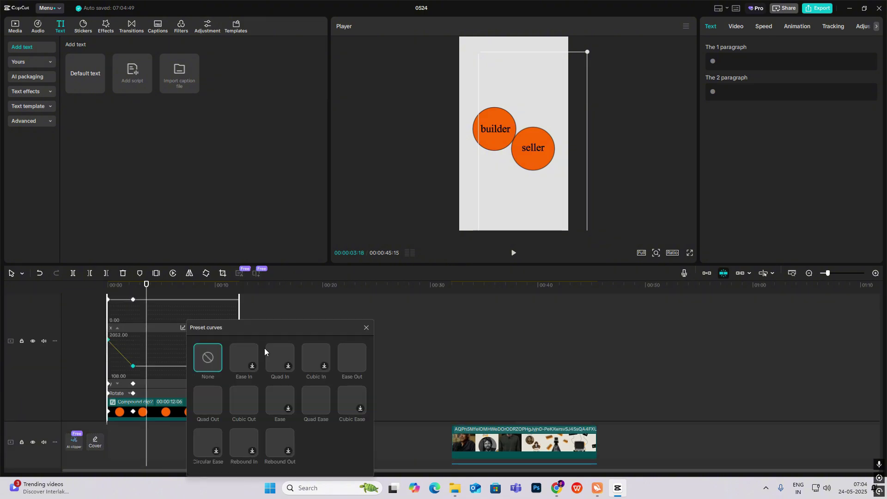
{"action": "left_click", "coordinate": [241, 395]}
{"action": "left_click", "coordinate": [367, 328]}
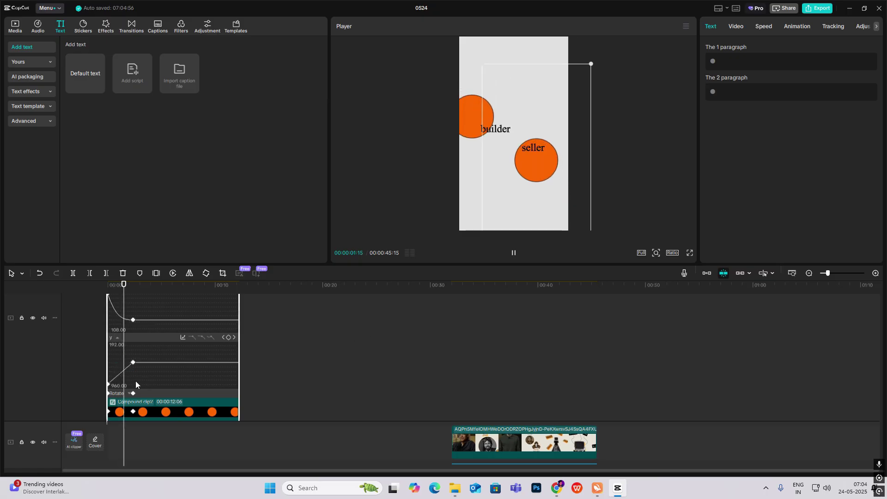
Apply a preset easing curve to the lower circle's Y position keyframes and ease the upper circle's movement likewise.
{"action": "left_click", "coordinate": [183, 337]}
{"action": "left_click", "coordinate": [314, 359]}
{"action": "left_click", "coordinate": [366, 327]}
{"action": "left_click", "coordinate": [148, 390]}
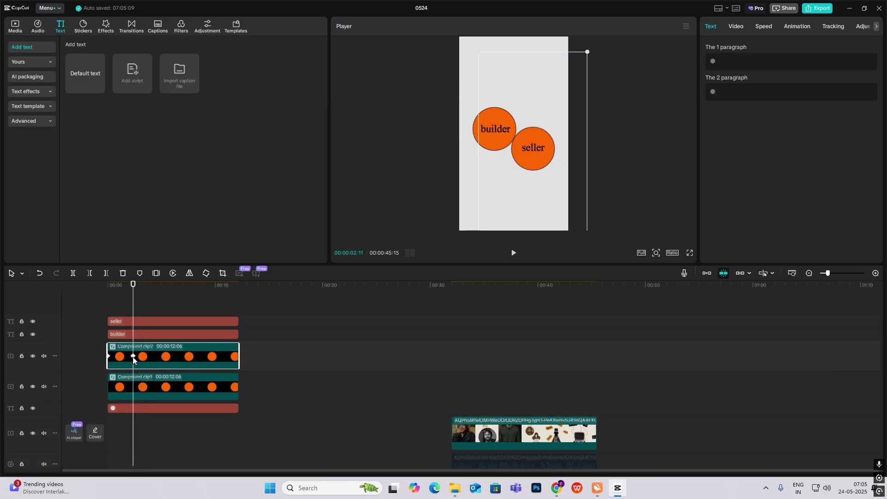
Move the end keyframes of the circle clips earlier, to about 1.5 seconds, to speed up their slide-in.
{"action": "left_click", "coordinate": [130, 387]}
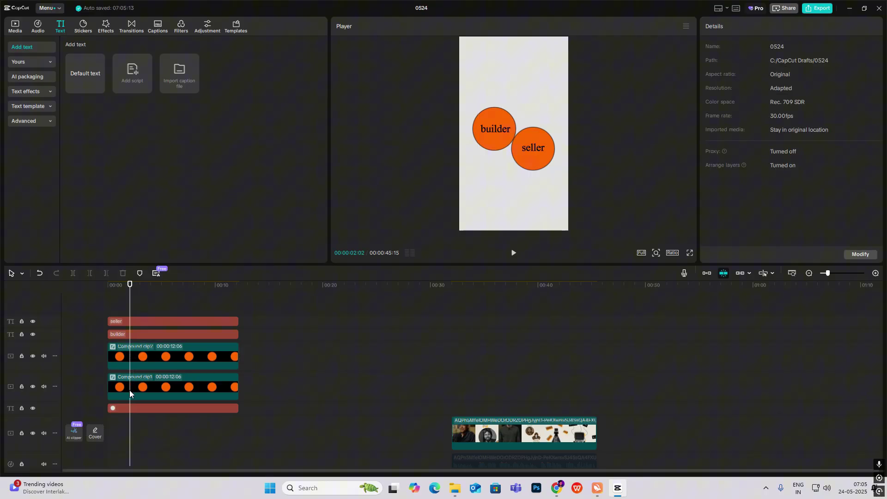
{"action": "left_click", "coordinate": [130, 389]}
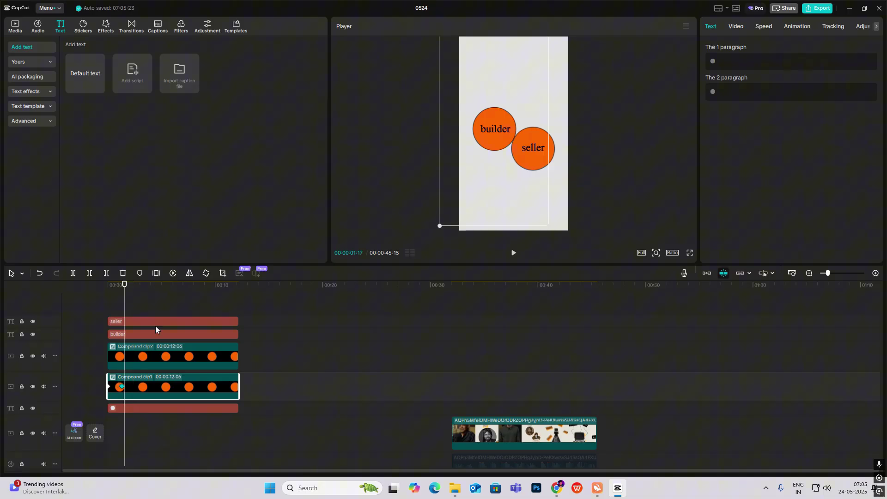
{"action": "left_click", "coordinate": [143, 313]}
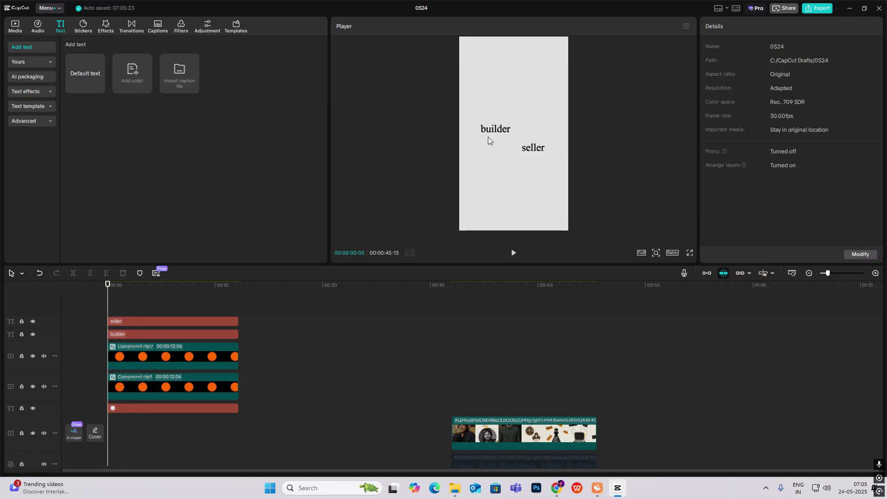
Convert the "builder" and "seller" text clips into two separate compound clips.
{"action": "left_click", "coordinate": [128, 335]}
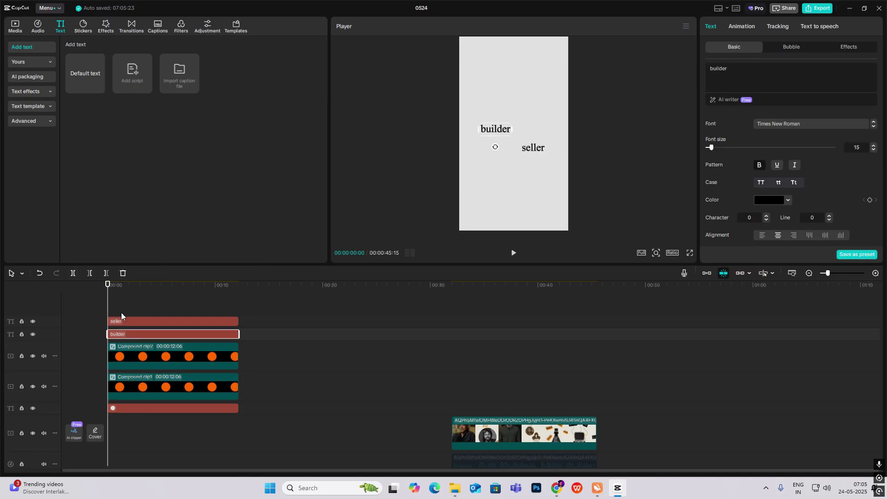
{"action": "left_click_drag", "start_coordinate": [107, 302], "coordinate": [113, 308]}
{"action": "left_click", "coordinate": [129, 324]}
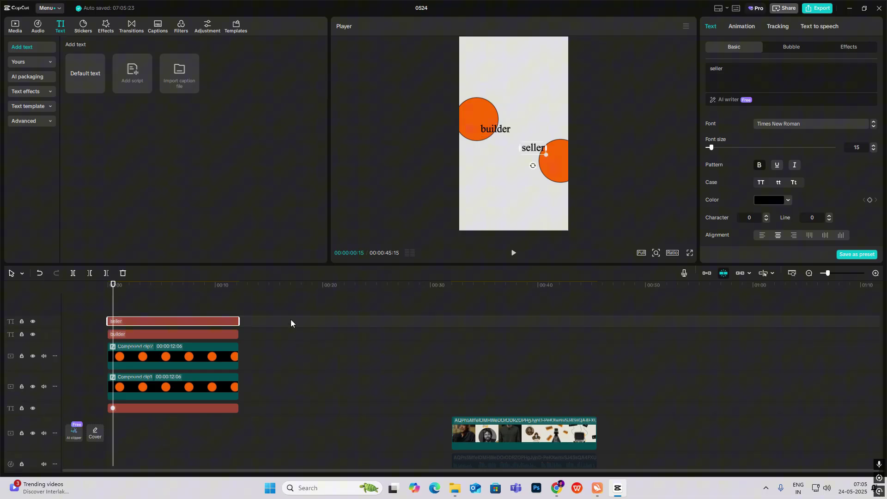
{"action": "left_click", "coordinate": [145, 336]}
{"action": "key", "text": "alt+g"}
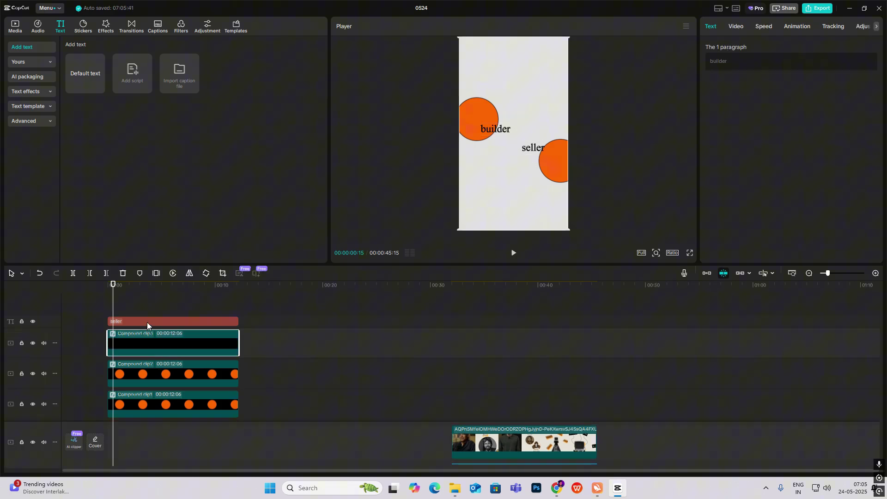
{"action": "left_click", "coordinate": [147, 323]}
{"action": "key", "text": "alt+g"}
Add a Split mask to the "builder" compound clip, rotated to 90° with its edge at X -338, Y 64.
{"action": "left_click_drag", "start_coordinate": [112, 303], "coordinate": [106, 314]}
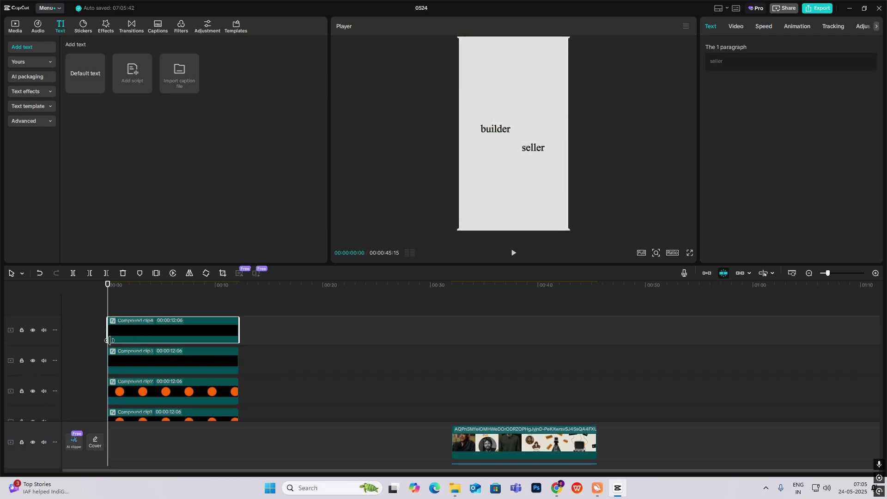
{"action": "left_click", "coordinate": [112, 356]}
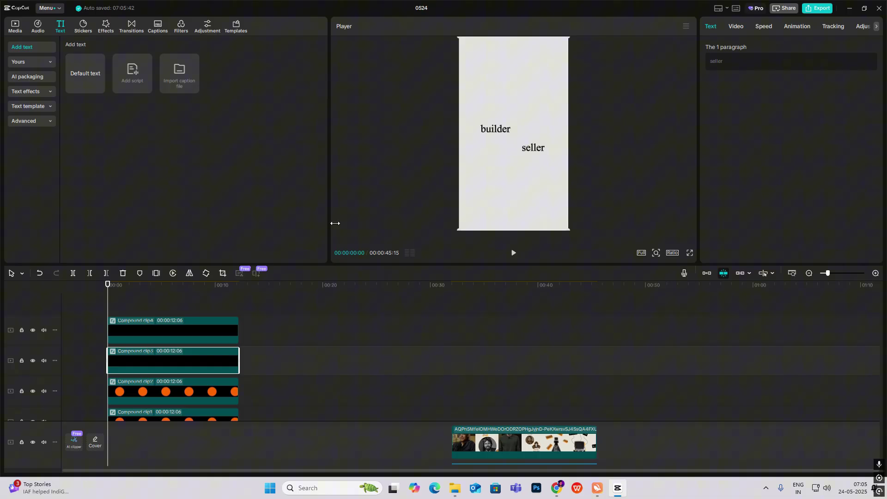
{"action": "left_click", "coordinate": [737, 26]}
{"action": "left_click", "coordinate": [814, 47]}
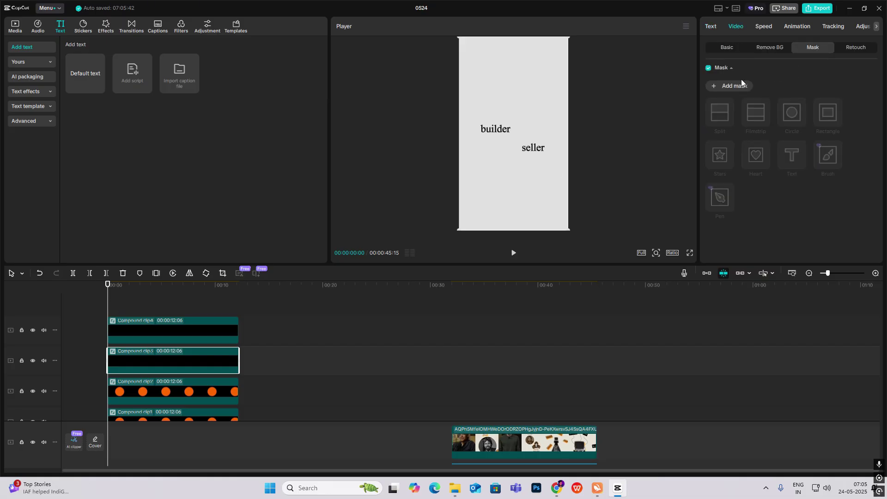
{"action": "left_click", "coordinate": [735, 86]}
{"action": "left_click", "coordinate": [707, 118]}
{"action": "left_click_drag", "start_coordinate": [503, 142], "coordinate": [379, 128]}
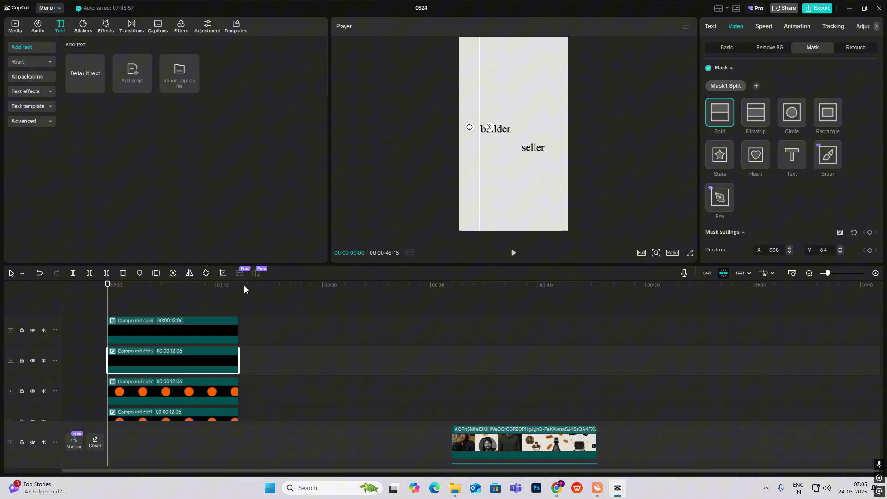
Add mask settings keyframes to the "builder" clip at 00:00:00:12 and 00:00:01:16.
{"action": "left_click", "coordinate": [111, 301]}
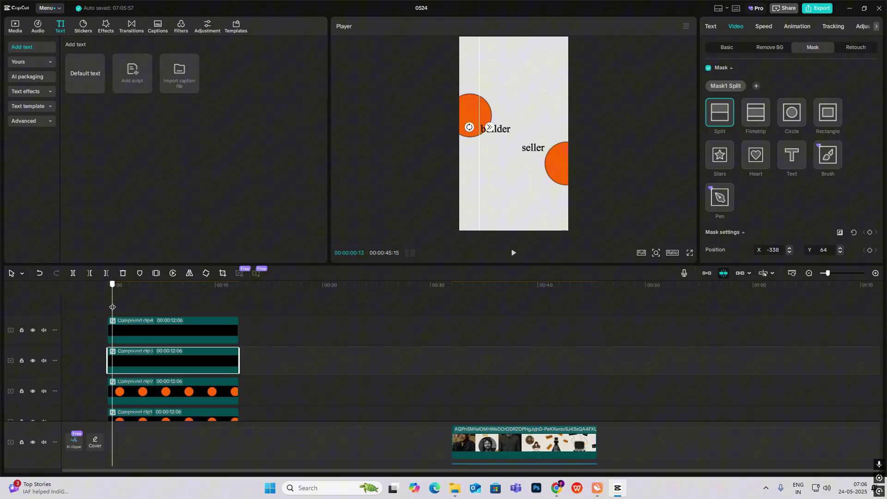
{"action": "key", "text": "Left"}
{"action": "key", "text": "Left"}
{"action": "key", "text": "Left"}
{"action": "key", "text": "Right"}
{"action": "key", "text": "Right"}
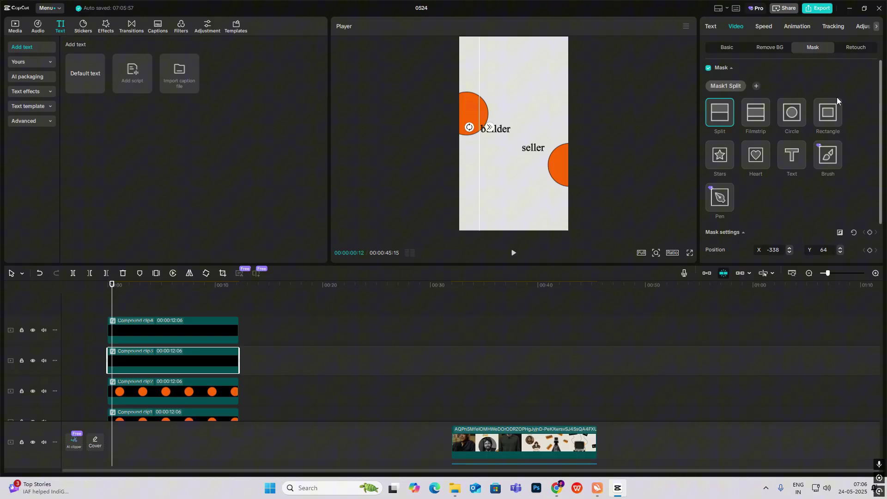
{"action": "scroll", "coordinate": [835, 167], "scroll_direction": "down", "scroll_amount": 1}
{"action": "left_click", "coordinate": [870, 199]}
{"action": "left_click_drag", "start_coordinate": [116, 303], "coordinate": [124, 308]}
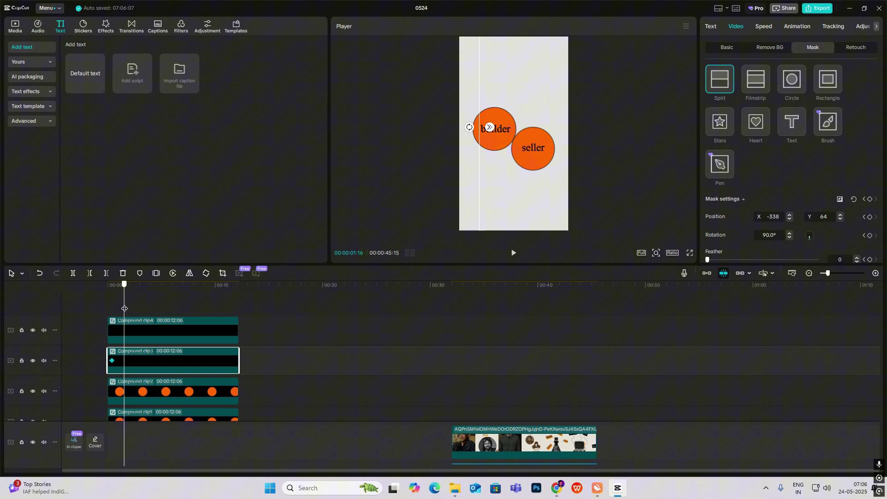
{"action": "left_click", "coordinate": [869, 201]}
At the 00:00:00:12 keyframe, flip the split mask to -90° to hide the word "builder".
{"action": "left_click_drag", "start_coordinate": [124, 312], "coordinate": [112, 311]}
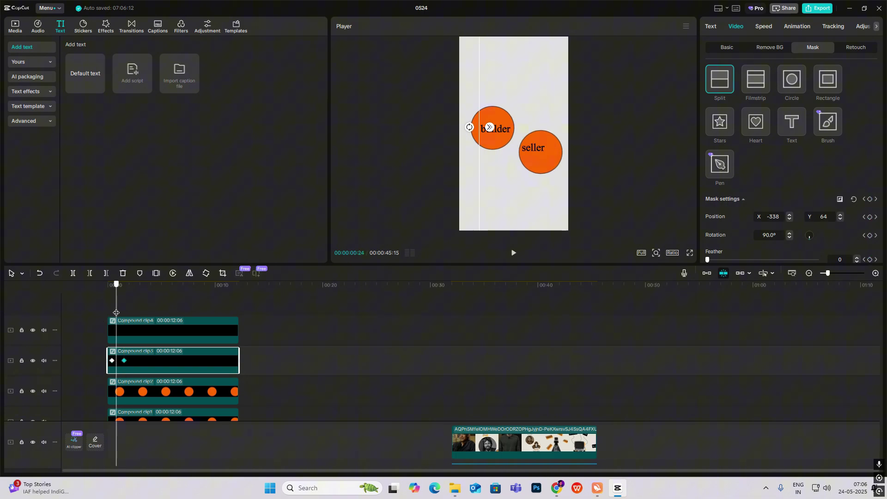
{"action": "left_click_drag", "start_coordinate": [466, 129], "coordinate": [497, 136]}
{"action": "key", "text": "ctrl+z"}
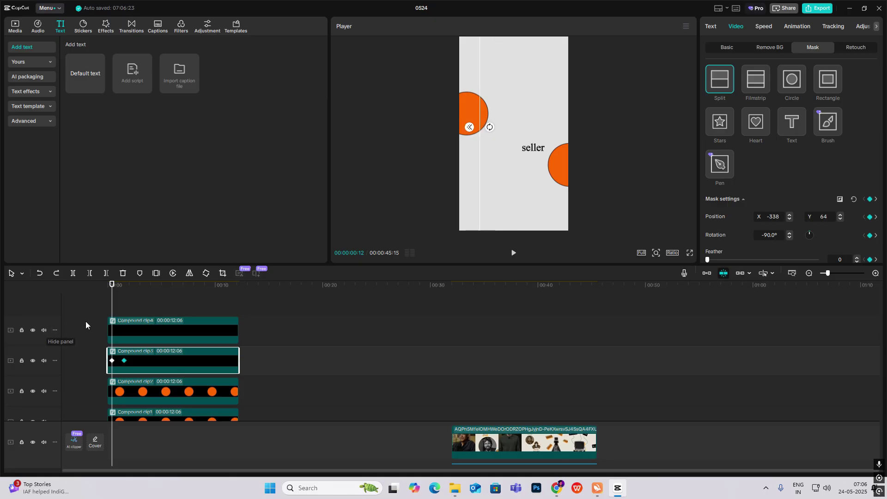
At the 00:00:01:16 keyframe, move the flipped mask edge past the end of "builder" to reveal the word, and check the reveal.
{"action": "left_click_drag", "start_coordinate": [112, 307], "coordinate": [124, 307]}
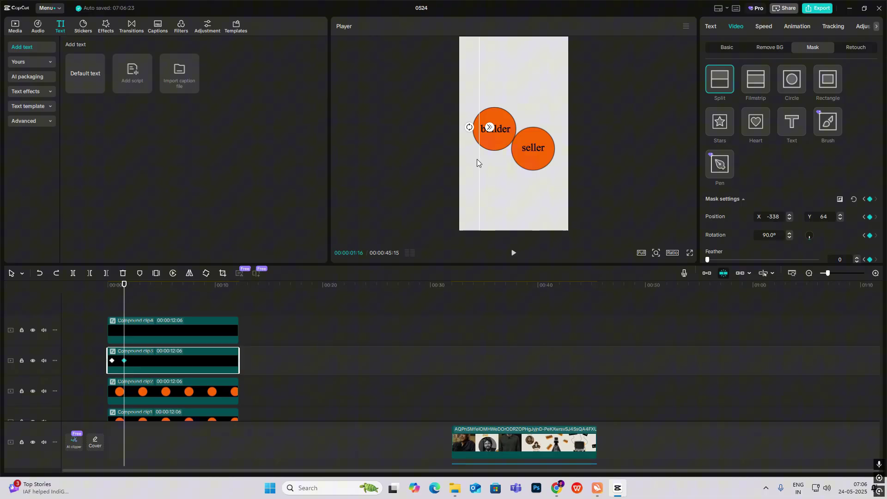
{"action": "left_click_drag", "start_coordinate": [470, 127], "coordinate": [516, 140]}
{"action": "left_click_drag", "start_coordinate": [124, 302], "coordinate": [118, 318]}
Apply the Cubic Out preset curve to the mask position keyframes of the "builder" compound clip.
{"action": "left_click", "coordinate": [146, 357]}
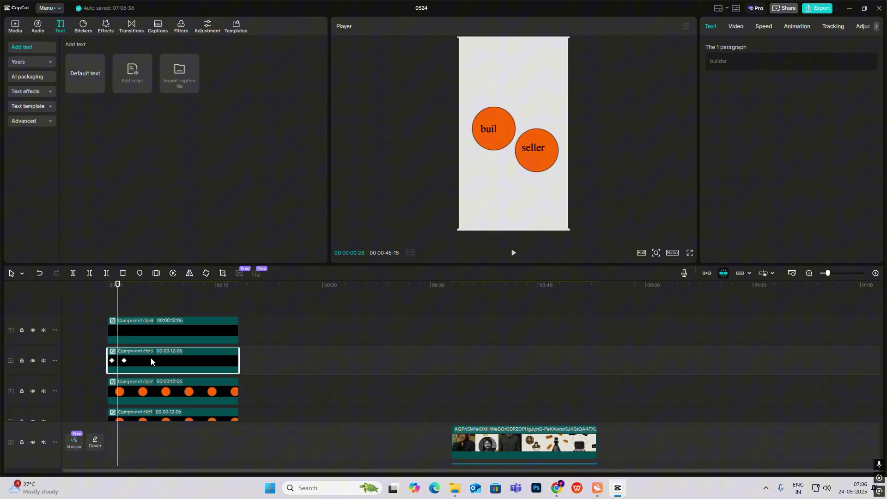
{"action": "key", "text": "alt+k"}
{"action": "left_click", "coordinate": [875, 275]}
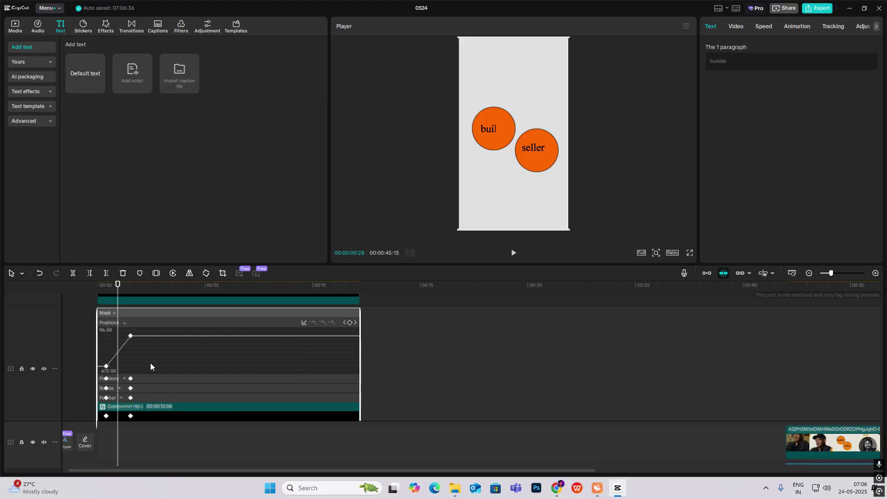
{"action": "left_click", "coordinate": [305, 323]}
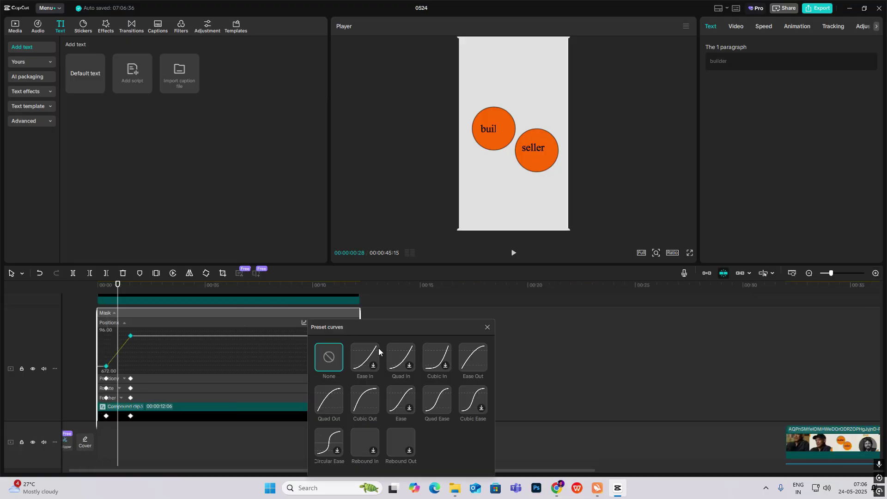
{"action": "left_click", "coordinate": [375, 400]}
{"action": "left_click", "coordinate": [487, 327]}
{"action": "left_click", "coordinate": [140, 379]}
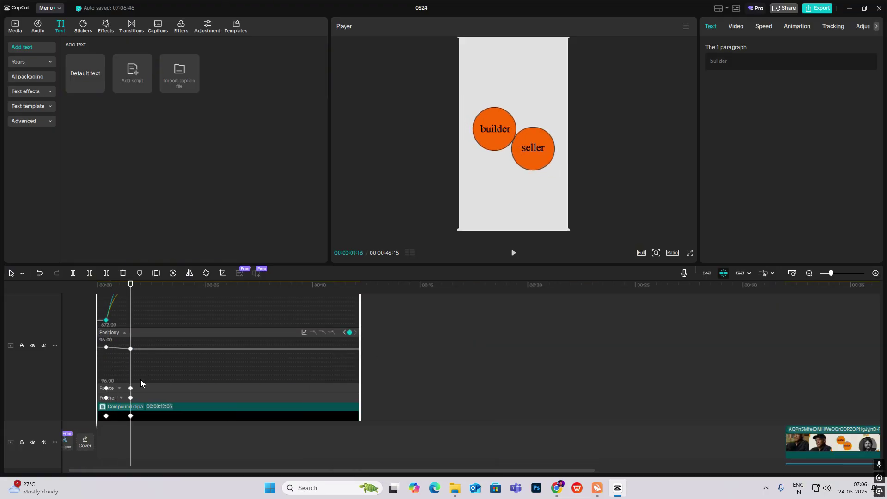
{"action": "left_click", "coordinate": [305, 333]}
{"action": "left_click", "coordinate": [139, 398]}
{"action": "key", "text": "alt+k"}
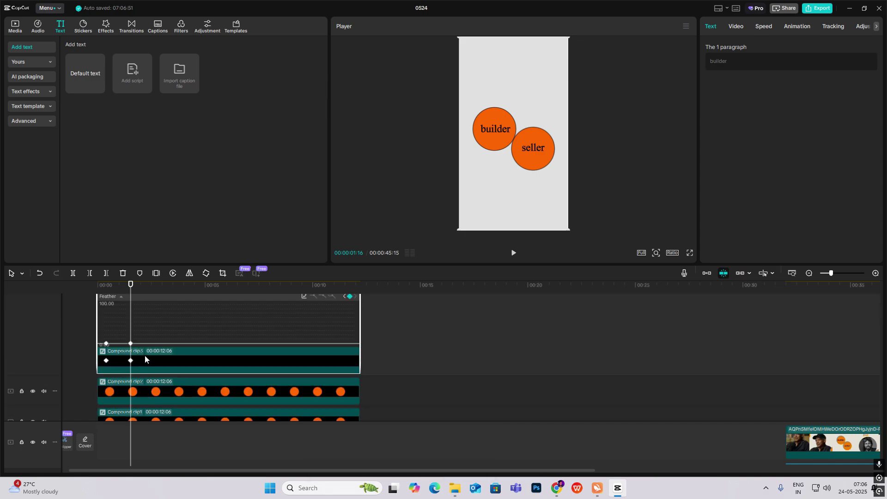
{"action": "key", "text": "alt+k"}
Play back the opening of the timeline to check the eased mask reveal of "builder".
{"action": "left_click", "coordinate": [736, 27]}
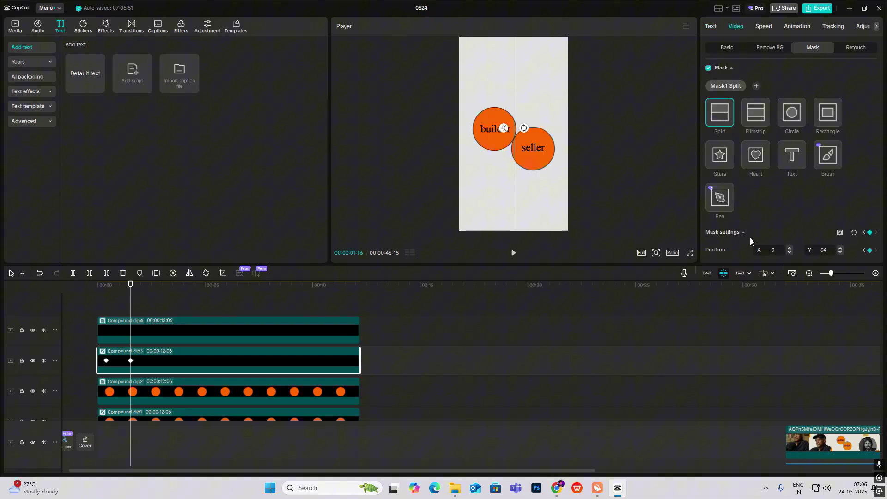
{"action": "left_click_drag", "start_coordinate": [131, 308], "coordinate": [114, 308]}
{"action": "scroll", "coordinate": [714, 248], "scroll_direction": "down", "scroll_amount": 2}
{"action": "key", "text": "space"}
{"action": "left_click", "coordinate": [111, 305]}
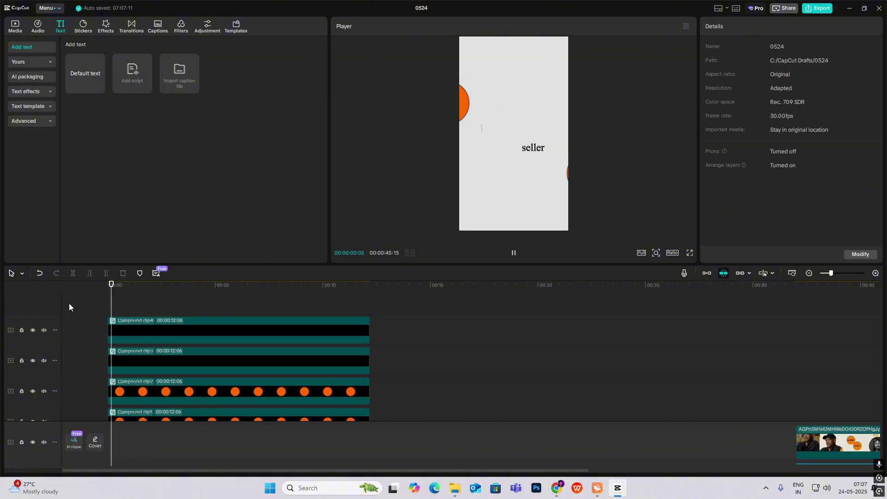
{"action": "left_click_drag", "start_coordinate": [134, 307], "coordinate": [108, 318]}
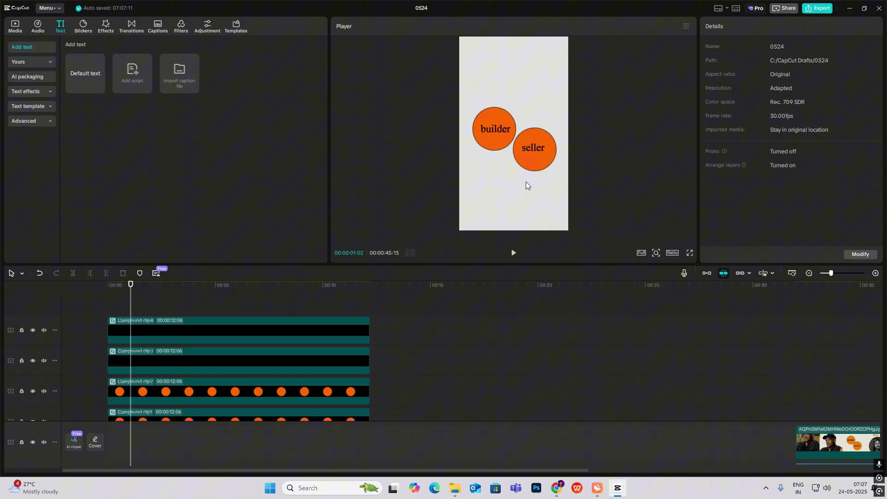
Add a Split mask to the "seller" compound clip, turn its edge vertical beside the word, and add a mask settings keyframe.
{"action": "left_click", "coordinate": [118, 330]}
{"action": "left_click", "coordinate": [736, 27]}
{"action": "left_click", "coordinate": [812, 47]}
{"action": "left_click", "coordinate": [719, 113]}
{"action": "left_click_drag", "start_coordinate": [513, 144], "coordinate": [503, 133]}
{"action": "mouse_move", "coordinate": [514, 151]}
{"action": "left_mouse_down"}
{"action": "mouse_move", "coordinate": [545, 150]}
{"action": "mouse_move", "coordinate": [507, 151]}
{"action": "left_mouse_up"}
{"action": "left_click", "coordinate": [870, 232]}
Apply the Cubic Out preset curve to the mask position keyframes of the "seller" compound clip.
{"action": "left_click", "coordinate": [136, 285]}
{"action": "left_click", "coordinate": [314, 315]}
{"action": "left_click", "coordinate": [376, 400]}
Play back the first two seconds repeatedly to check the circles' motion and the timing of both label reveals.
{"action": "key", "text": "space"}
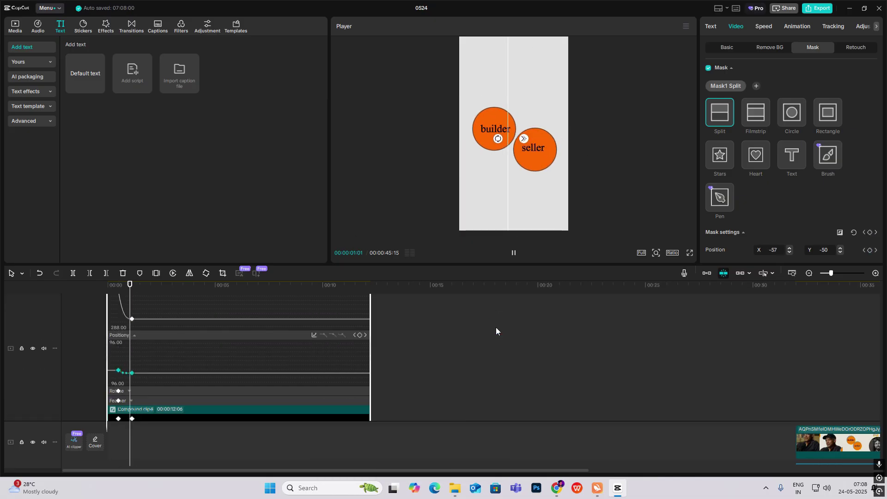
{"action": "left_click", "coordinate": [496, 332]}
{"action": "key", "text": "space"}
{"action": "left_click_drag", "start_coordinate": [137, 305], "coordinate": [119, 311]}
{"action": "key", "text": "space"}
{"action": "left_click", "coordinate": [121, 360]}
{"action": "key", "text": "space"}
{"action": "left_click", "coordinate": [122, 308]}
{"action": "key", "text": "space"}
{"action": "left_click", "coordinate": [115, 324]}
{"action": "left_click", "coordinate": [113, 313]}
{"action": "key", "text": "space"}
{"action": "key", "text": "space"}
{"action": "left_click_drag", "start_coordinate": [831, 402], "coordinate": [0, 289]}
{"action": "left_click_drag", "start_coordinate": [108, 304], "coordinate": [144, 308]}
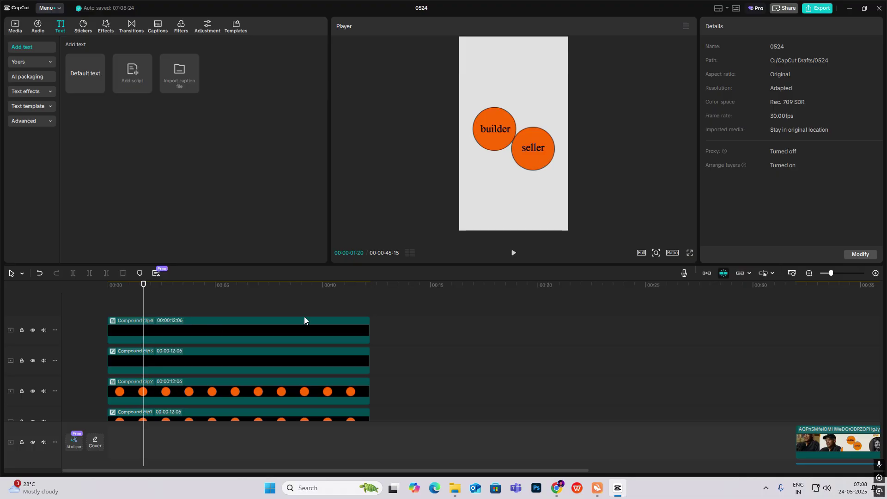
Copy the white background text clip onto a new track above the compound clips.
{"action": "mouse_move", "coordinate": [79, 73]}
{"action": "left_mouse_down"}
{"action": "mouse_move", "coordinate": [154, 312]}
{"action": "mouse_move", "coordinate": [79, 70]}
{"action": "left_mouse_up"}
{"action": "scroll", "coordinate": [181, 354], "scroll_direction": "down", "scroll_amount": 2}
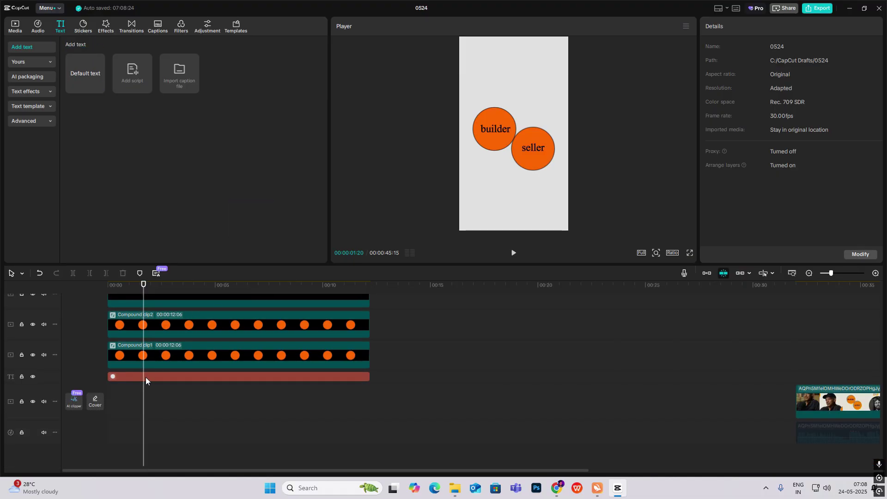
{"action": "left_click", "coordinate": [145, 377]}
{"action": "left_click_drag", "start_coordinate": [165, 383], "coordinate": [174, 300]}
{"action": "left_click", "coordinate": [172, 396]}
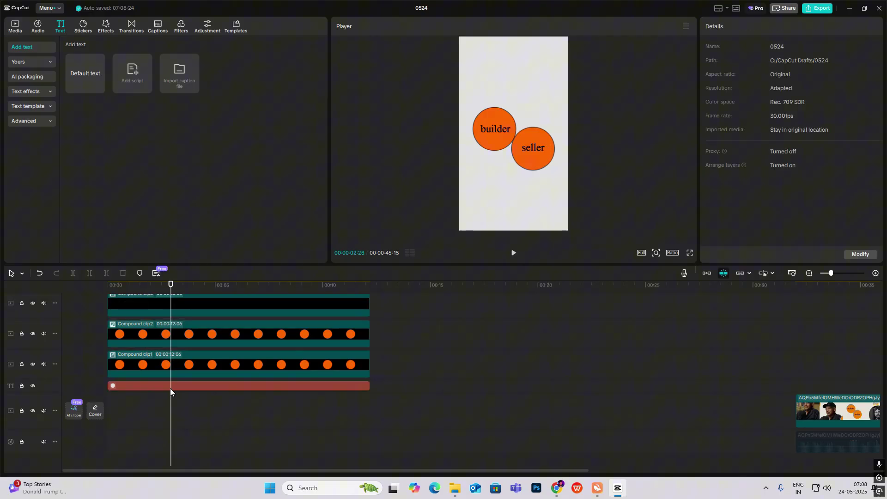
{"action": "left_click_drag", "start_coordinate": [171, 389], "coordinate": [197, 317]}
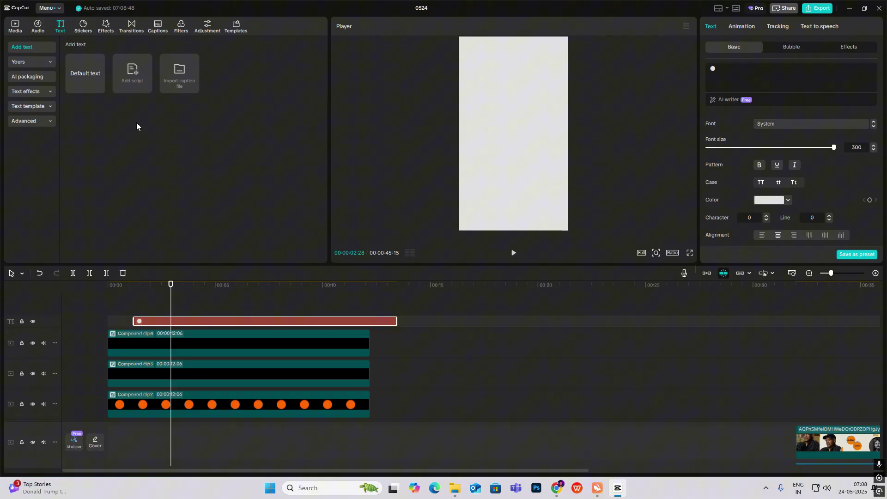
{"action": "key", "text": "ctrl+z"}
Copy the outlined orange circle layers out of Compound clip2 and paste them onto the main timeline at about two seconds.
{"action": "left_click", "coordinate": [153, 343]}
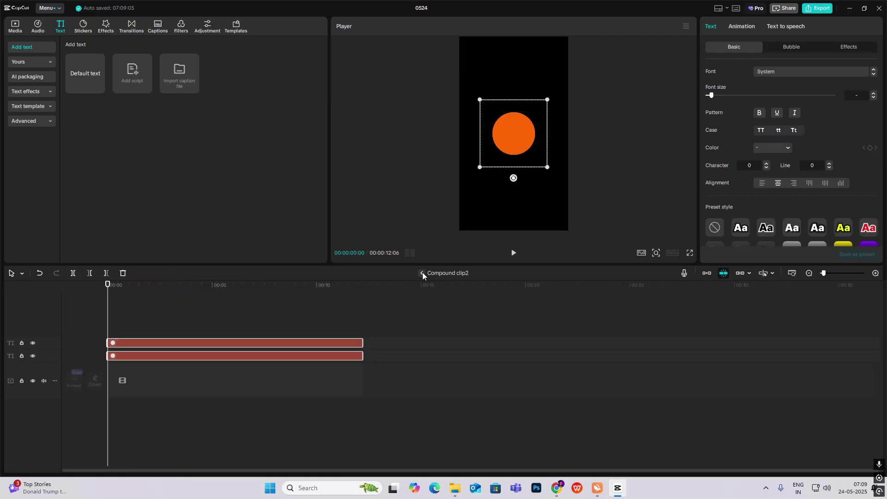
{"action": "left_click", "coordinate": [422, 273]}
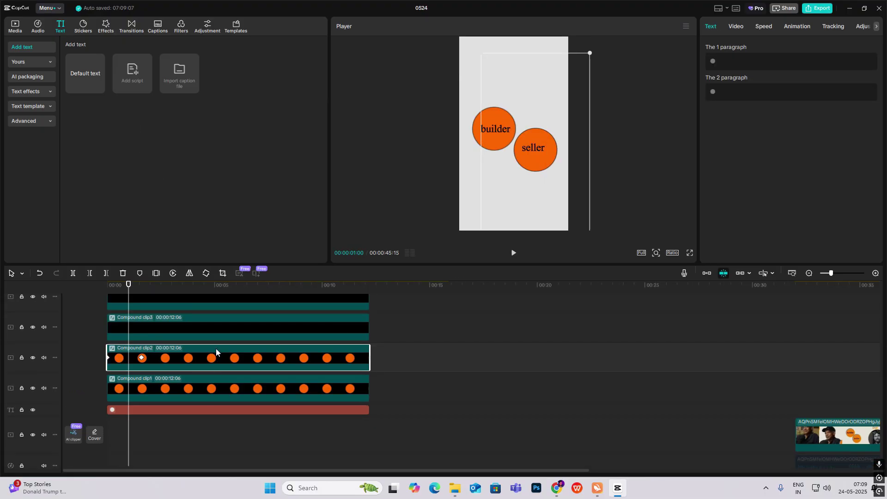
{"action": "left_click", "coordinate": [152, 311]}
{"action": "key", "text": "ctrl+v"}
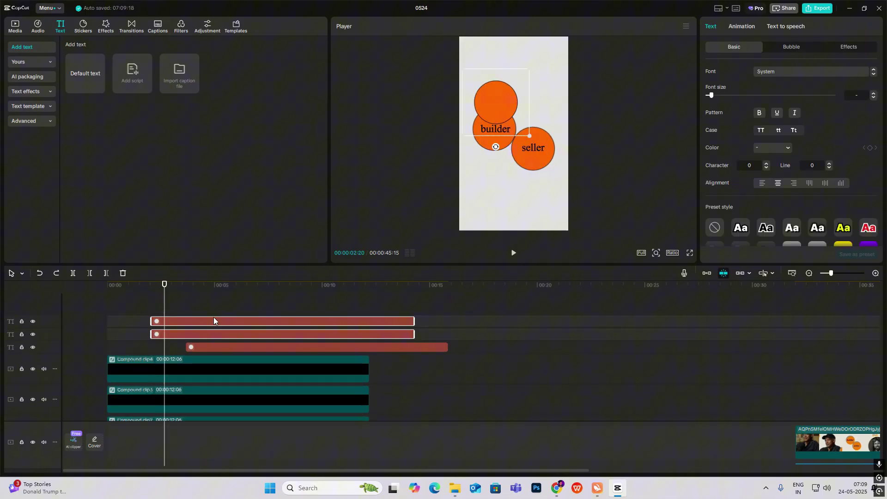
Group the pasted circle layers as a compound clip over the "builder" circle and place a duplicate over the "seller" circle.
{"action": "key", "text": "alt+g"}
{"action": "left_click_drag", "start_coordinate": [494, 110], "coordinate": [492, 136]}
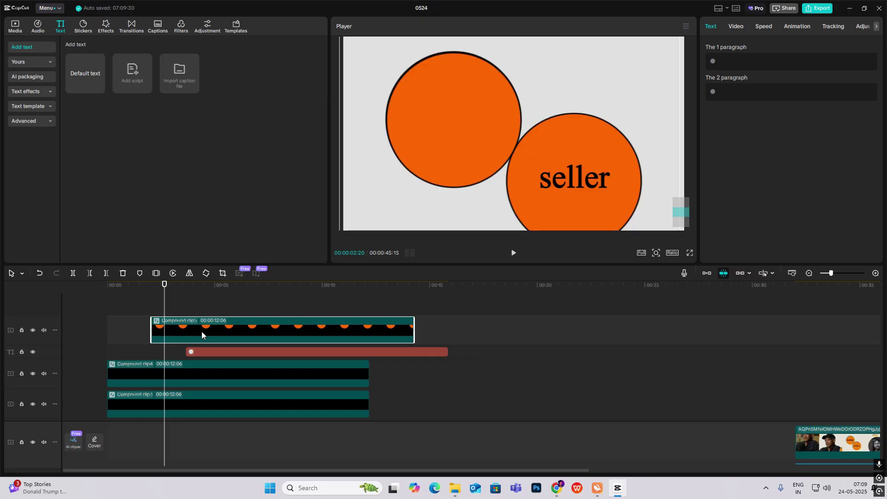
{"action": "left_click_drag", "start_coordinate": [202, 331], "coordinate": [204, 309]}
{"action": "left_click_drag", "start_coordinate": [455, 180], "coordinate": [558, 201]}
{"action": "scroll", "coordinate": [208, 382], "scroll_direction": "down", "scroll_amount": 2}
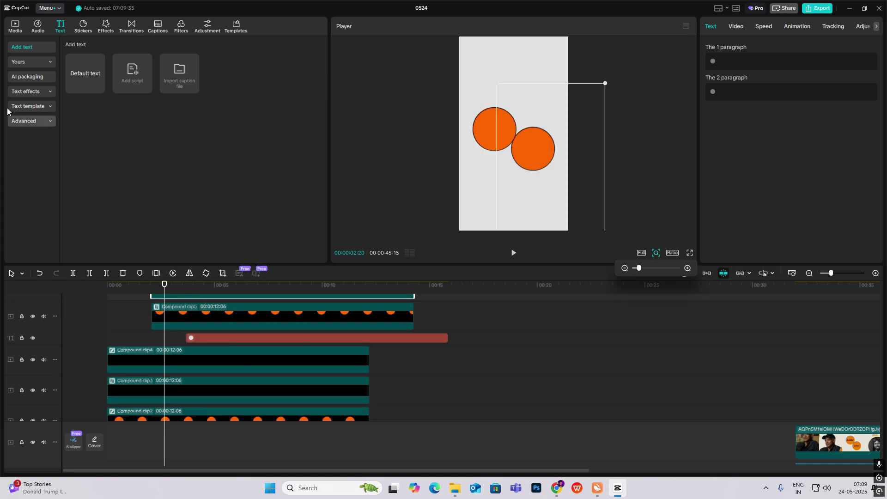
Place the bearded man's photo above the circle clips at about two seconds and crop it with a Circle mask.
{"action": "left_click", "coordinate": [15, 28]}
{"action": "left_click_drag", "start_coordinate": [275, 95], "coordinate": [150, 304]}
{"action": "mouse_move", "coordinate": [550, 175]}
{"action": "left_mouse_down"}
{"action": "mouse_move", "coordinate": [536, 160]}
{"action": "mouse_move", "coordinate": [543, 182]}
{"action": "left_mouse_up"}
{"action": "left_click", "coordinate": [813, 47]}
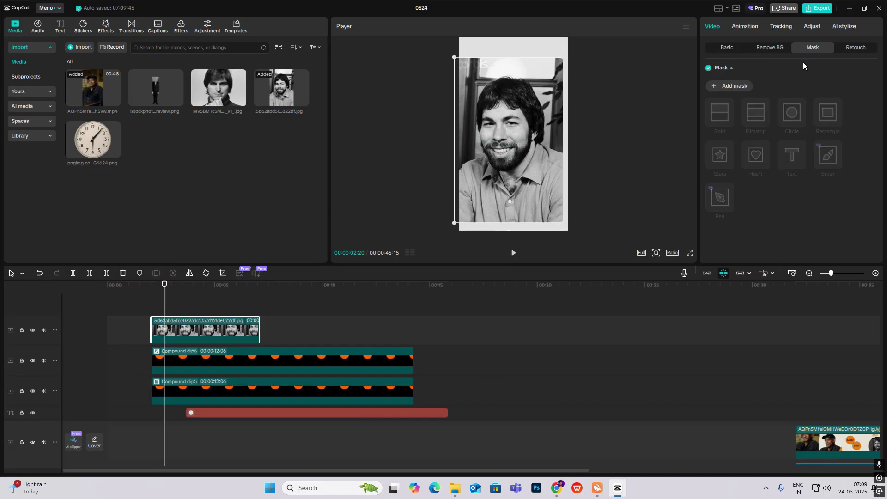
{"action": "left_click", "coordinate": [739, 88]}
{"action": "left_click", "coordinate": [791, 112]}
{"action": "left_click_drag", "start_coordinate": [496, 148], "coordinate": [536, 169]}
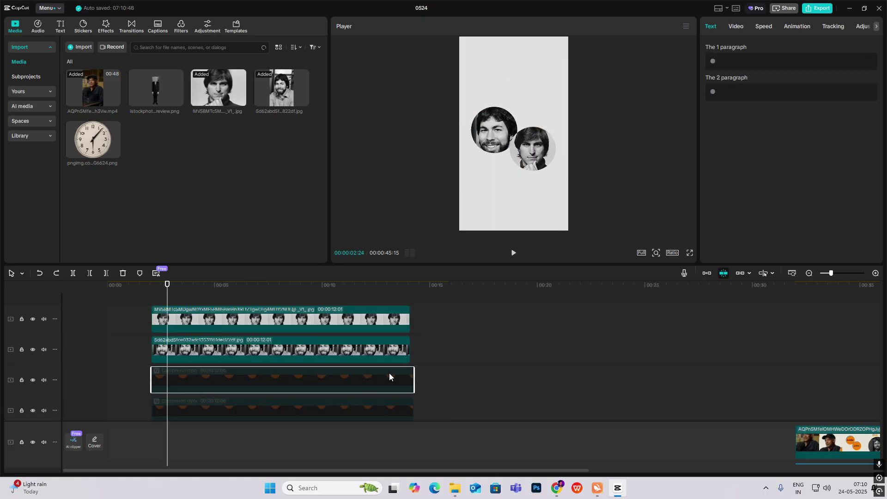
Move the disabled duplicate circle compound clips to about the 17-second mark, clear of the two photo clips.
{"action": "left_click_drag", "start_coordinate": [389, 373], "coordinate": [546, 396]}
{"action": "scroll", "coordinate": [201, 362], "scroll_direction": "up", "scroll_amount": 1}
{"action": "left_click", "coordinate": [151, 306]}
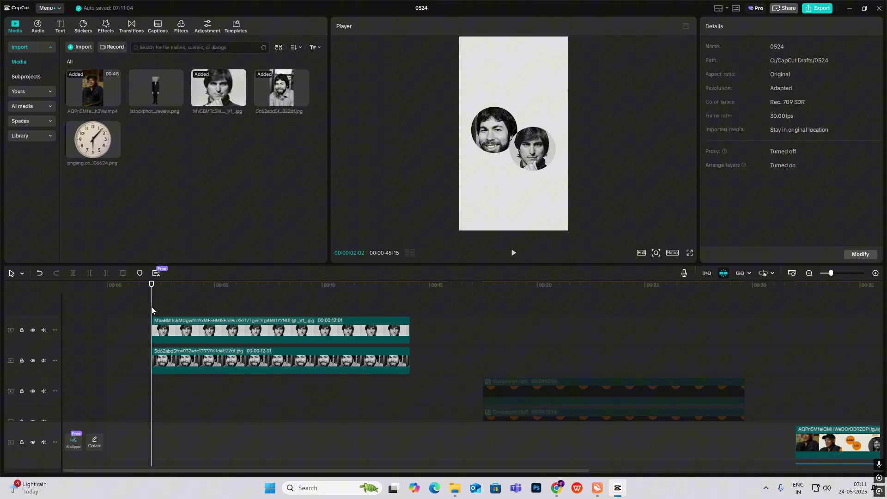
{"action": "left_click_drag", "start_coordinate": [151, 306], "coordinate": [169, 318]}
{"action": "scroll", "coordinate": [169, 318], "scroll_direction": "down", "scroll_amount": 2}
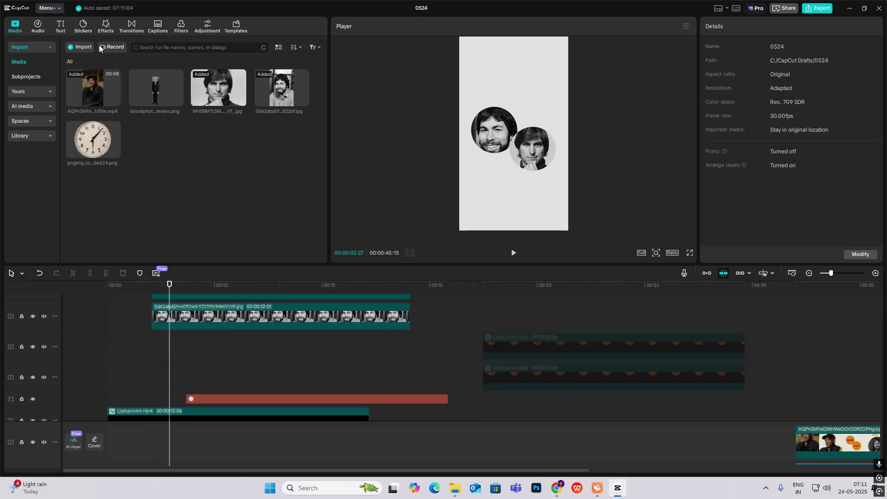
Add a default text clip at about two seconds reading "one who" with "builds" on a second line.
{"action": "left_click", "coordinate": [60, 27]}
{"action": "left_click_drag", "start_coordinate": [85, 73], "coordinate": [152, 300]}
{"action": "left_click_drag", "start_coordinate": [739, 69], "coordinate": [566, 70]}
{"action": "type", "text": "one who"}
{"action": "key", "text": "Return"}
{"action": "type", "text": "builds"}
Style the caption with "builds" in orange italics and move it above the bearded man's photo.
{"action": "mouse_move", "coordinate": [725, 74]}
{"action": "left_mouse_down"}
{"action": "mouse_move", "coordinate": [732, 68]}
{"action": "mouse_move", "coordinate": [710, 74]}
{"action": "left_mouse_up"}
{"action": "key", "text": "ctrl+a"}
{"action": "left_click", "coordinate": [771, 200]}
{"action": "left_click", "coordinate": [734, 260]}
{"action": "left_click", "coordinate": [778, 198]}
{"action": "left_click", "coordinate": [794, 165]}
{"action": "left_click_drag", "start_coordinate": [514, 141], "coordinate": [495, 105]}
Paste a copy of the caption reading "one who sells" below the second photo and extend both captions to the photos' end.
{"action": "key", "text": "ctrl+v"}
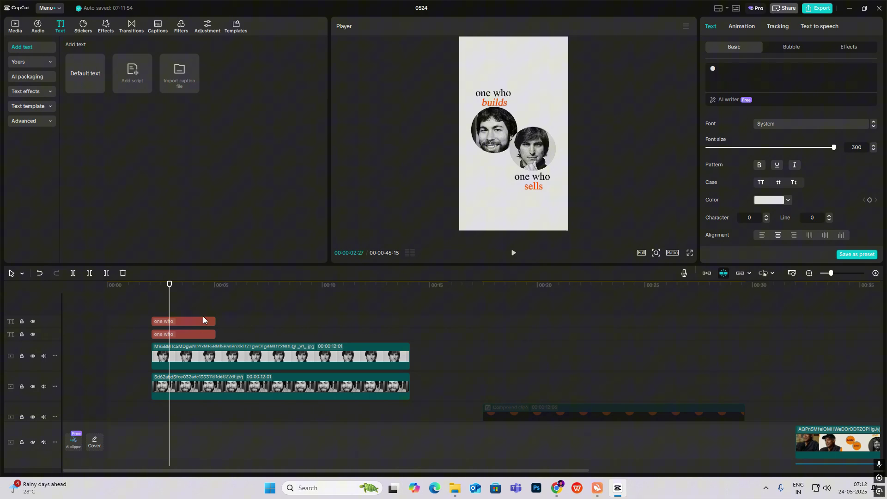
{"action": "left_click_drag", "start_coordinate": [223, 317], "coordinate": [410, 333]}
{"action": "scroll", "coordinate": [135, 351], "scroll_direction": "down", "scroll_amount": 1}
{"action": "scroll", "coordinate": [135, 351], "scroll_direction": "up", "scroll_amount": 1}
Group both captions and both masked photos into one compound clip.
{"action": "left_click", "coordinate": [142, 331]}
{"action": "left_click_drag", "start_coordinate": [217, 309], "coordinate": [256, 408]}
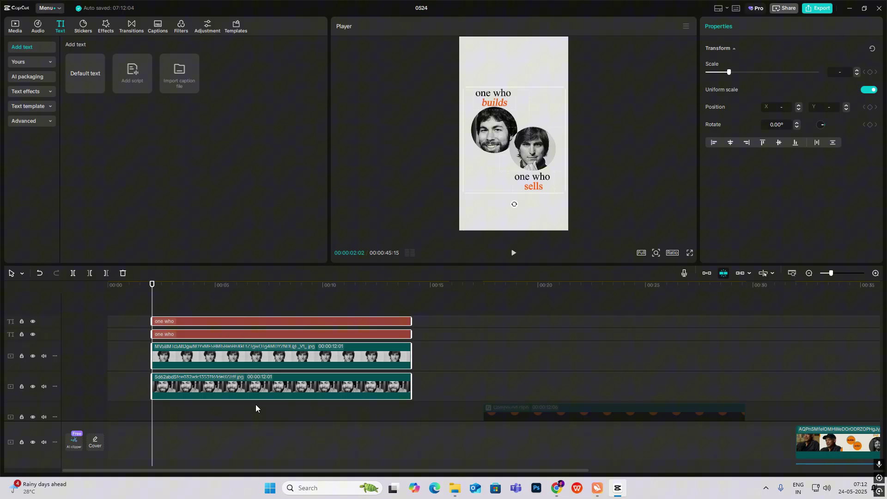
{"action": "key", "text": "alt+g"}
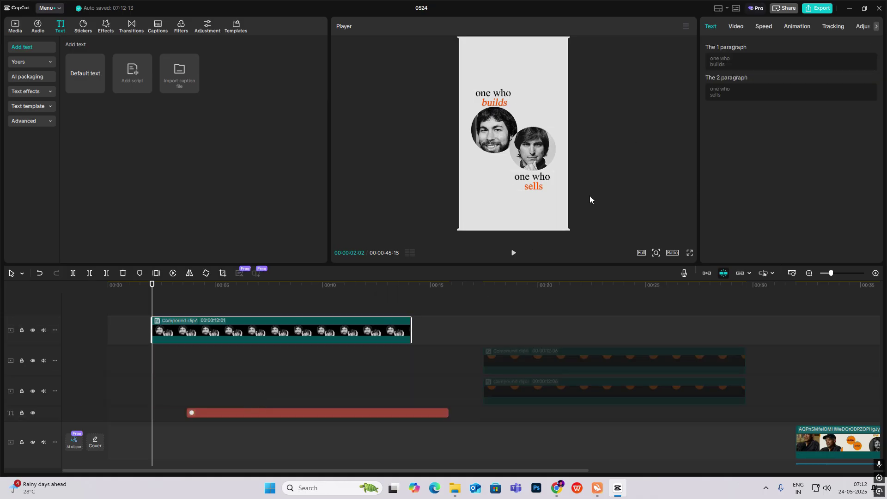
Enlarge and reposition the new compound clip so the bearded man's photo dominates the frame.
{"action": "left_click_drag", "start_coordinate": [567, 229], "coordinate": [822, 396]}
{"action": "scroll", "coordinate": [487, 189], "scroll_direction": "down", "scroll_amount": 5}
{"action": "left_click_drag", "start_coordinate": [486, 189], "coordinate": [521, 201]}
Open the photo compound clip and apply the Fade In animation to the "one who builds" caption.
{"action": "left_click", "coordinate": [171, 315]}
{"action": "double_click", "coordinate": [170, 322]}
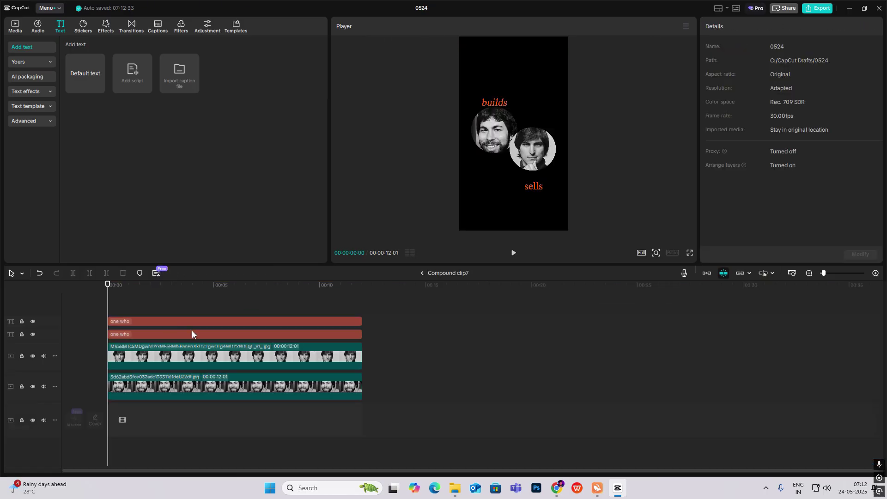
{"action": "left_click", "coordinate": [130, 338]}
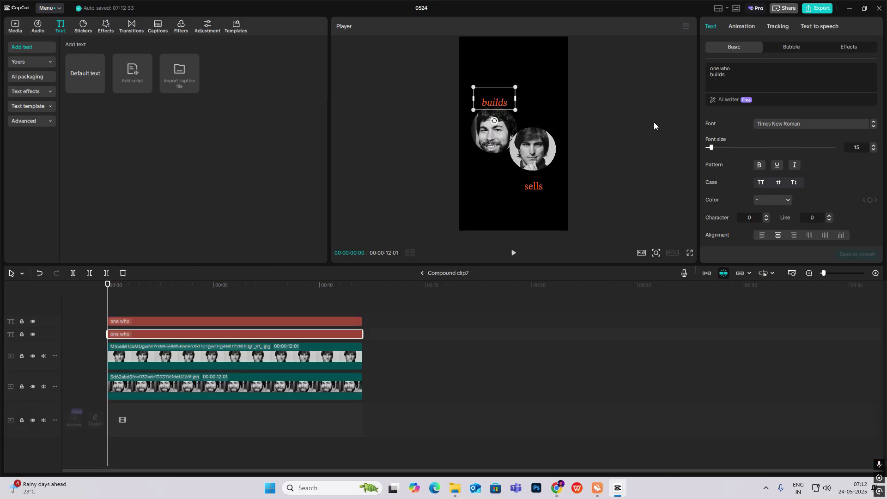
{"action": "left_click", "coordinate": [751, 28]}
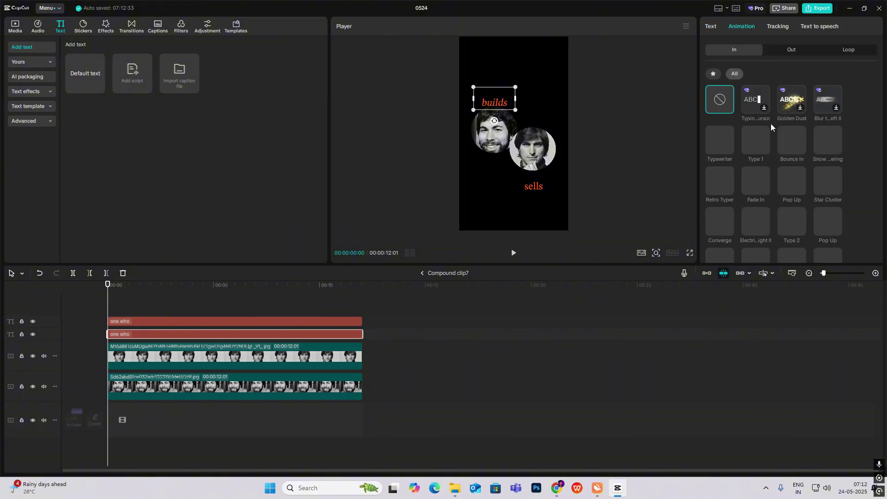
{"action": "left_click", "coordinate": [753, 178]}
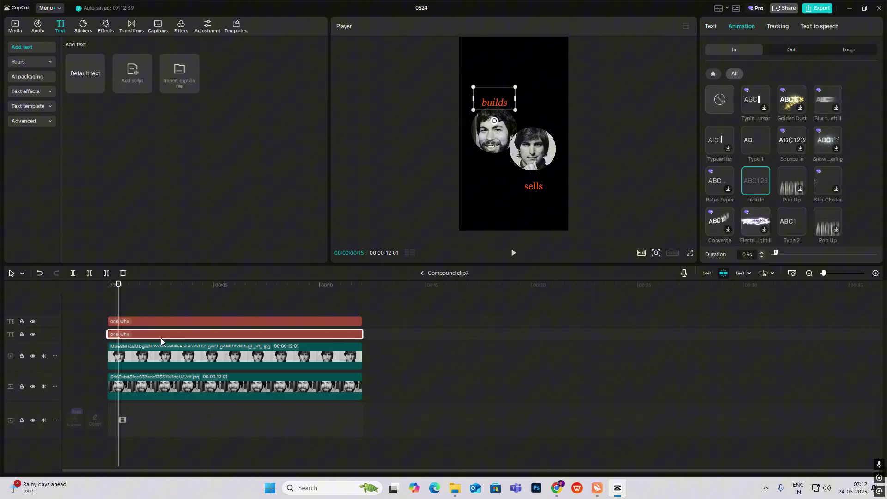
Trim the start of the second photo and the "one who sells" caption to 00:00:01:11.
{"action": "left_click", "coordinate": [148, 363]}
{"action": "left_click_drag", "start_coordinate": [109, 356], "coordinate": [135, 356]}
{"action": "left_click", "coordinate": [135, 322]}
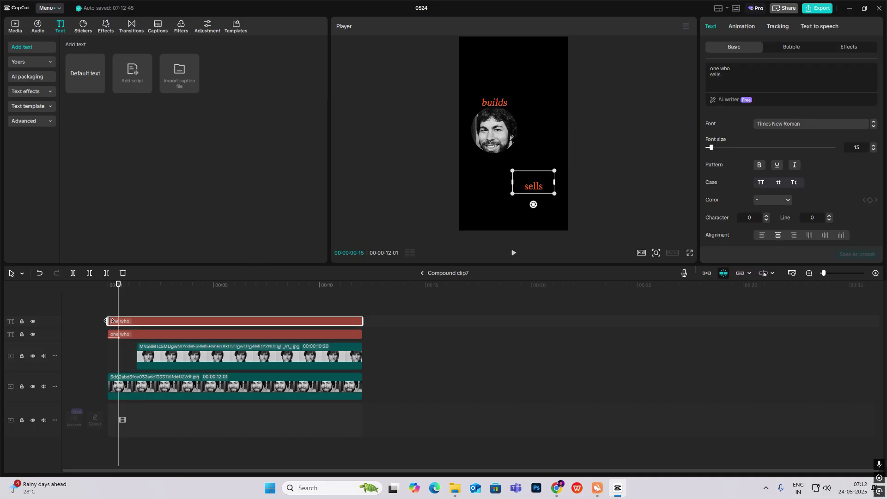
{"action": "left_click_drag", "start_coordinate": [109, 321], "coordinate": [139, 324]}
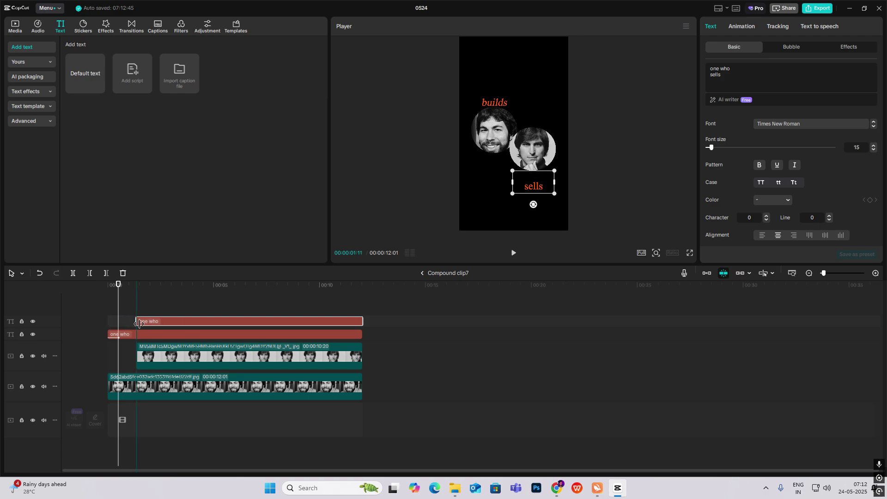
Back on the main timeline, split the circle, label and background clips at 00:00:02:02 and disable the parts after the cut.
{"action": "left_click", "coordinate": [423, 273]}
{"action": "left_click", "coordinate": [157, 301]}
{"action": "left_click_drag", "start_coordinate": [157, 301], "coordinate": [155, 303]}
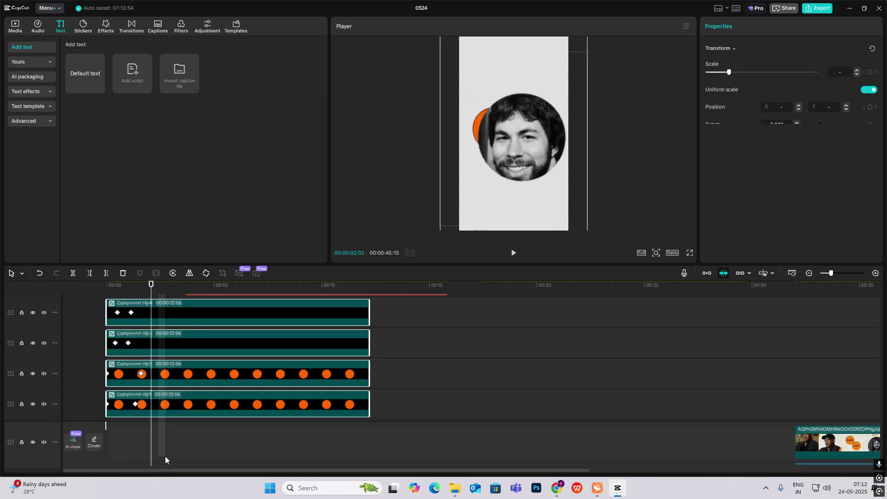
{"action": "left_click_drag", "start_coordinate": [165, 456], "coordinate": [165, 425]}
{"action": "key", "text": "ctrl+b"}
{"action": "key", "text": "v"}
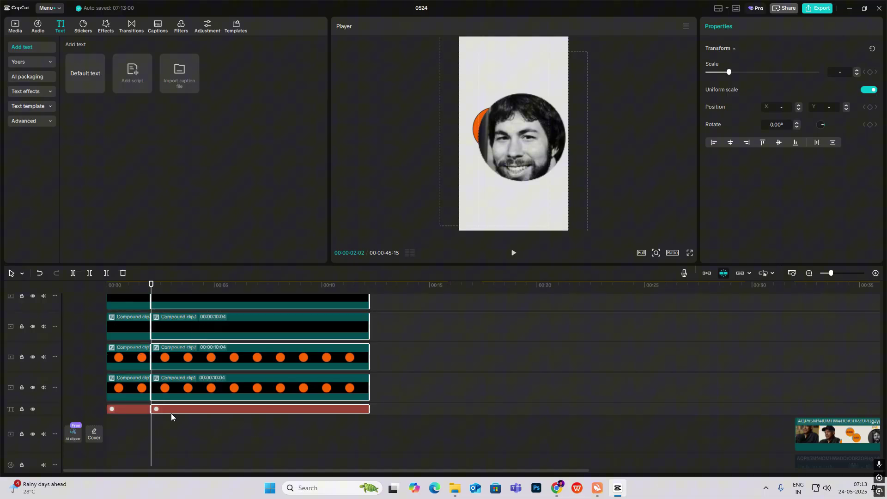
{"action": "scroll", "coordinate": [184, 383], "scroll_direction": "up", "scroll_amount": 3}
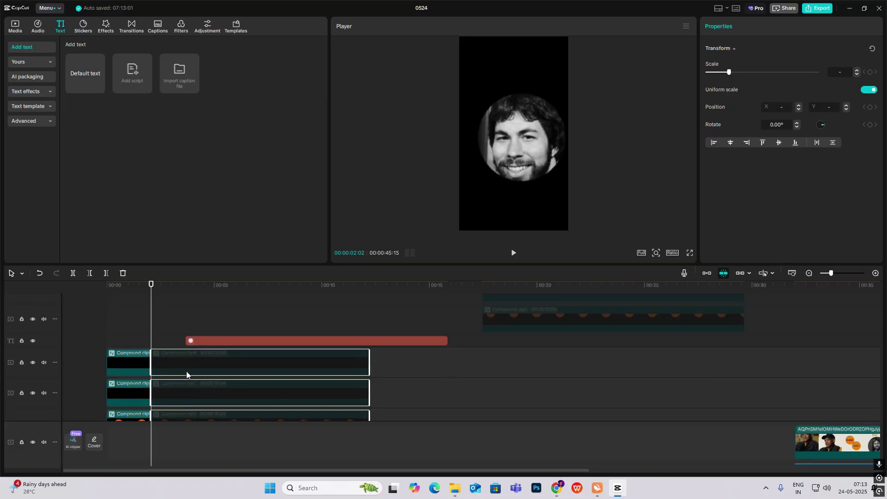
{"action": "scroll", "coordinate": [183, 383], "scroll_direction": "down", "scroll_amount": 3}
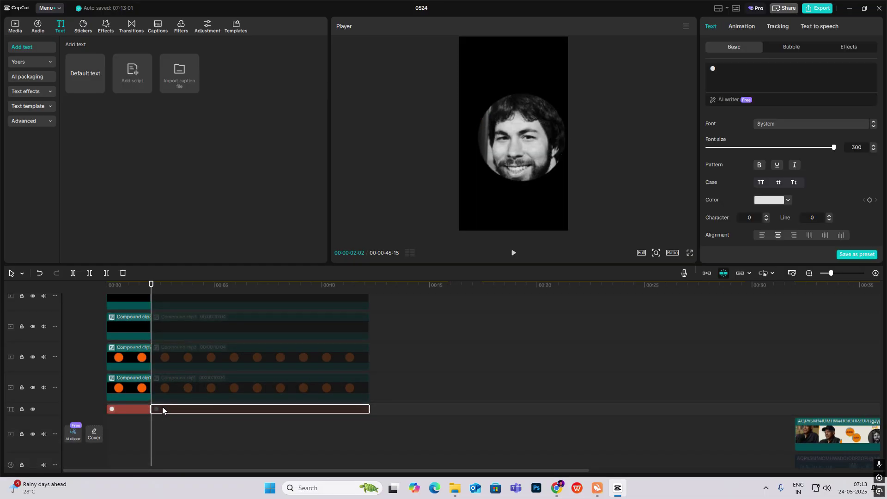
Keyframe the portraits compound clip's transform at 00:00:02:02, then shift it sideways to position X 545 at 00:00:02:24.
{"action": "key", "text": "v"}
{"action": "scroll", "coordinate": [165, 407], "scroll_direction": "up", "scroll_amount": 3}
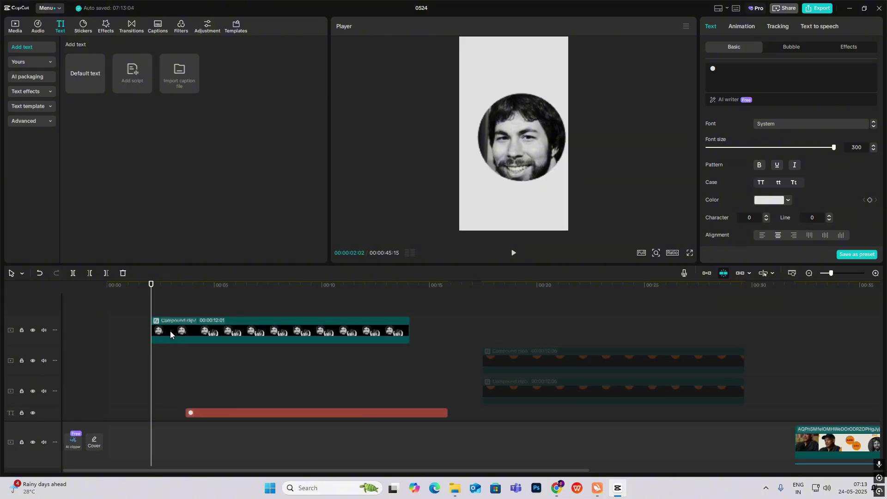
{"action": "left_click_drag", "start_coordinate": [152, 317], "coordinate": [163, 322]}
{"action": "left_click", "coordinate": [304, 324]}
{"action": "left_click", "coordinate": [741, 27]}
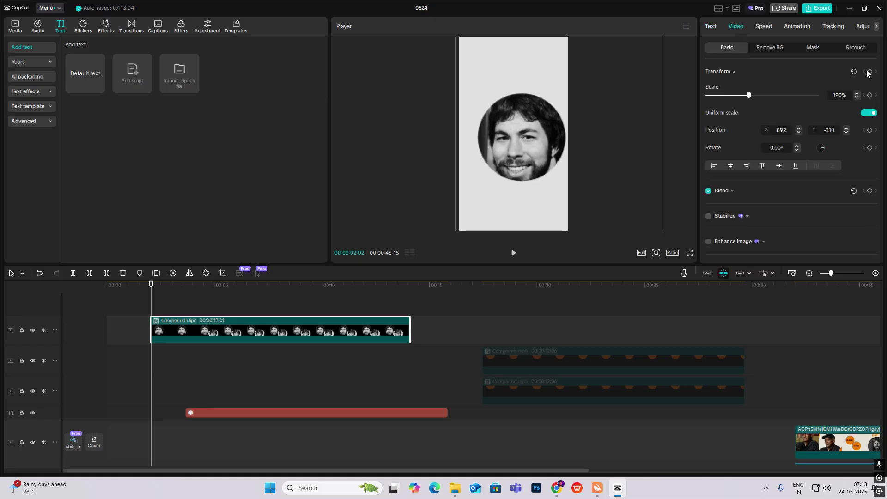
{"action": "left_click", "coordinate": [167, 309]}
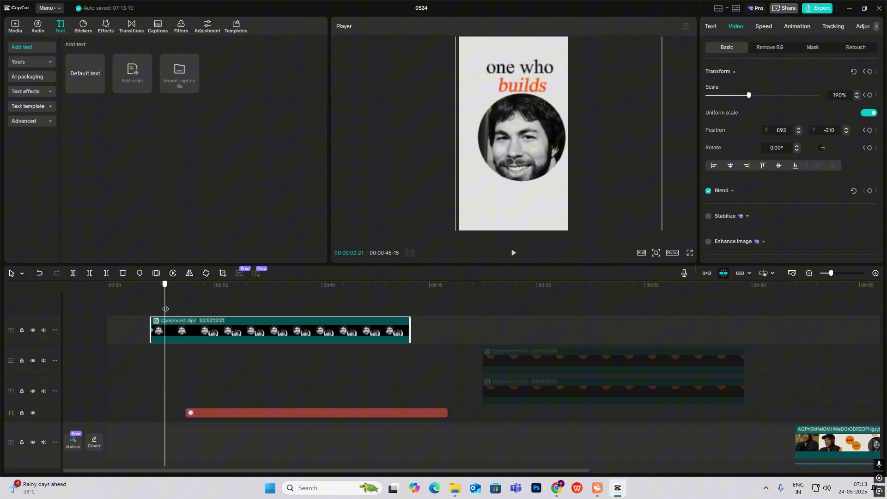
{"action": "left_click_drag", "start_coordinate": [532, 151], "coordinate": [514, 151]}
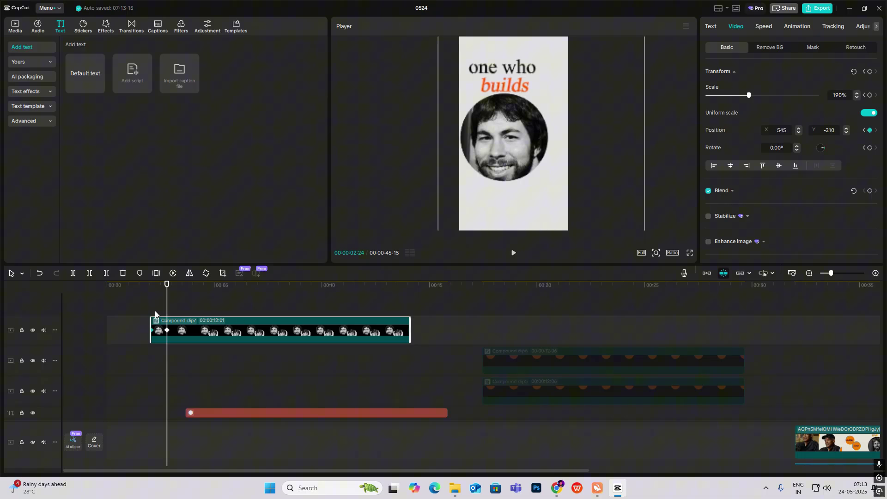
Apply the Cubic Out curve to the horizontal position keyframes of the portraits clip.
{"action": "left_click_drag", "start_coordinate": [155, 309], "coordinate": [163, 318]}
{"action": "left_click", "coordinate": [214, 334]}
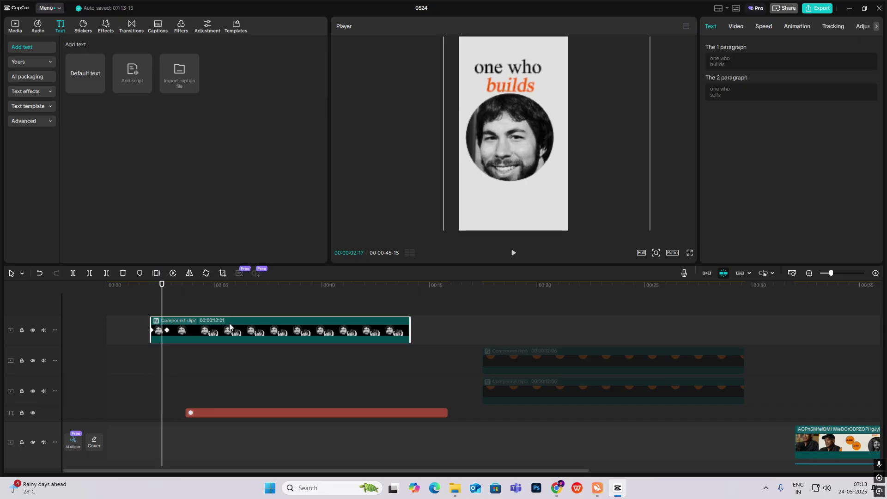
{"action": "left_click", "coordinate": [227, 322]}
{"action": "left_click", "coordinate": [187, 348]}
{"action": "left_click", "coordinate": [353, 303]}
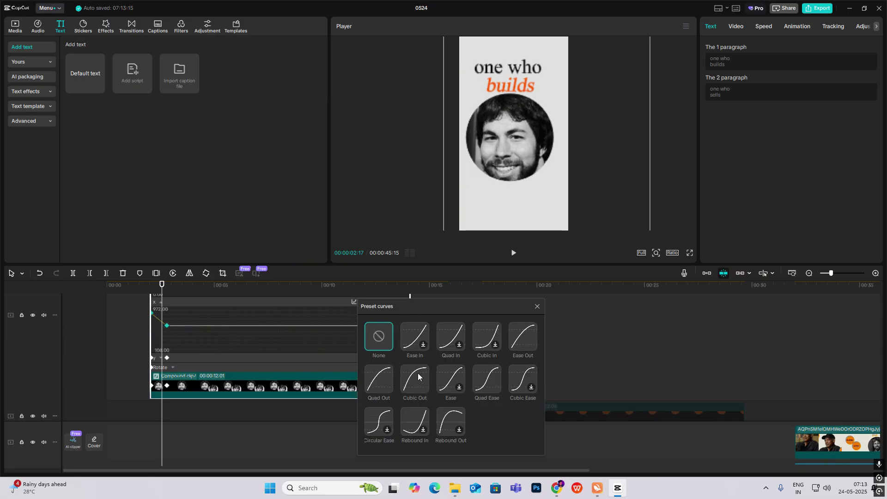
{"action": "left_click", "coordinate": [412, 376]}
{"action": "left_click", "coordinate": [532, 308]}
{"action": "left_click", "coordinate": [188, 358]}
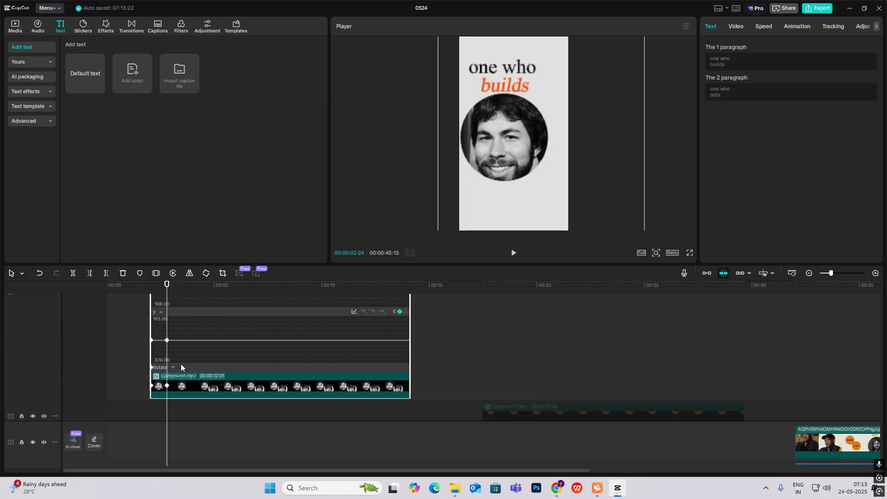
{"action": "left_click", "coordinate": [181, 364]}
Split the portraits clip at 00:00:03:05 and reposition the second part so the "one who sells" portrait dominates the frame.
{"action": "left_click_drag", "start_coordinate": [169, 311], "coordinate": [175, 313]}
{"action": "key", "text": "ctrl+b"}
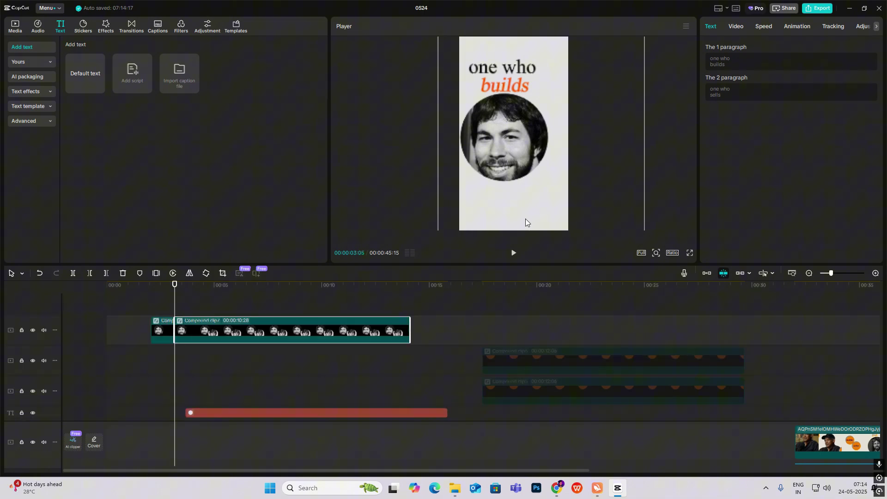
{"action": "left_click_drag", "start_coordinate": [527, 218], "coordinate": [448, 121]}
{"action": "left_click_drag", "start_coordinate": [172, 305], "coordinate": [196, 316]}
{"action": "left_click_drag", "start_coordinate": [480, 205], "coordinate": [500, 218]}
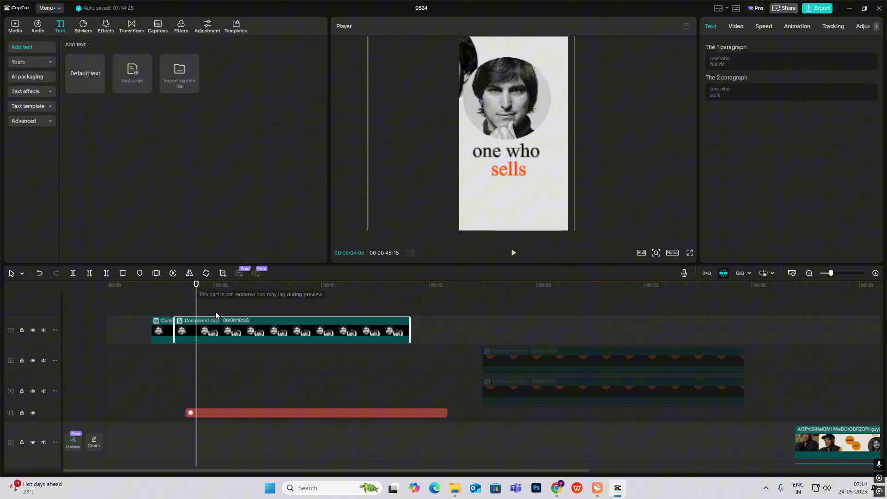
Open the second portraits compound clip and cut the bearded man's photo at 00:00:01:11, deleting the rest.
{"action": "double_click", "coordinate": [197, 320]}
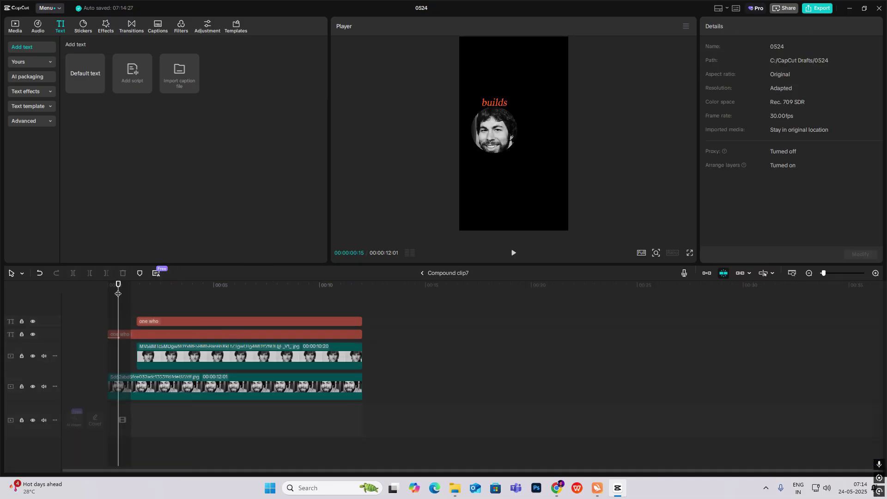
{"action": "left_click_drag", "start_coordinate": [118, 292], "coordinate": [137, 300]}
{"action": "left_click", "coordinate": [142, 388]}
{"action": "key", "text": "ctrl+b"}
{"action": "left_click", "coordinate": [126, 386]}
{"action": "left_click", "coordinate": [170, 387]}
{"action": "key", "text": "Delete"}
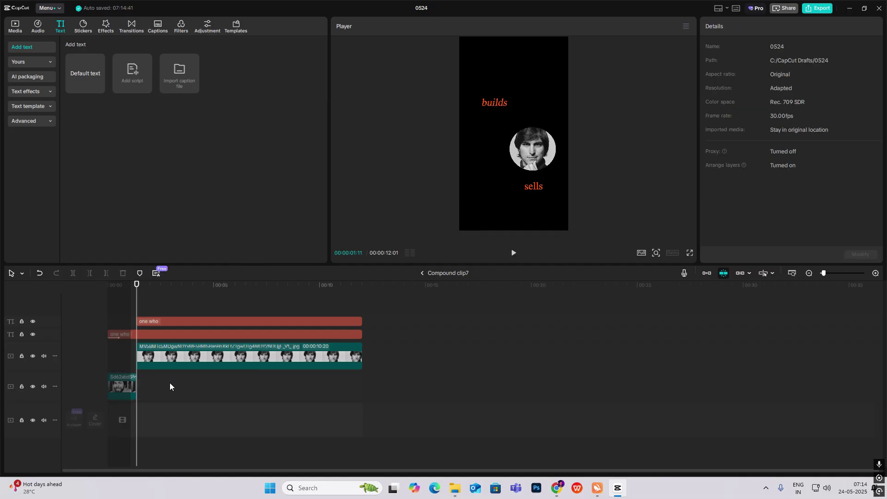
Cut the "one who builds" caption at 00:00:01:11, delete the remainder, and return to the main timeline.
{"action": "left_click", "coordinate": [170, 322]}
{"action": "left_click", "coordinate": [169, 335]}
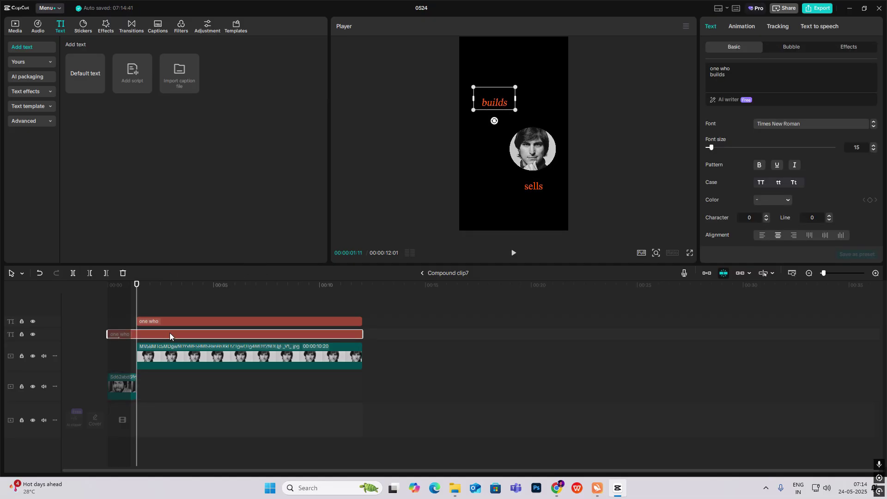
{"action": "key", "text": "ctrl+b"}
{"action": "key", "text": "Delete"}
{"action": "left_click", "coordinate": [422, 273]}
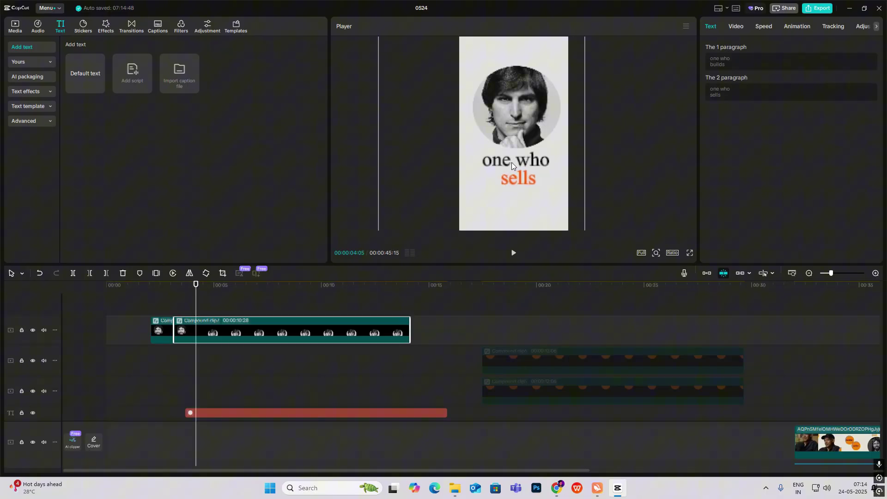
Keyframe the second portraits clip at X -892, Y 713 at 00:00:03:04 and slide the portrait sideways at 00:00:03:20.
{"action": "left_click", "coordinate": [734, 27]}
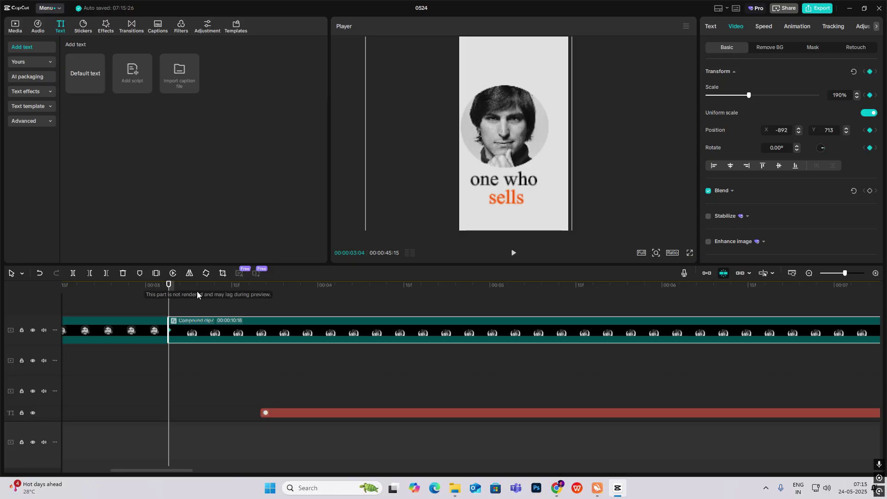
{"action": "left_click_drag", "start_coordinate": [167, 303], "coordinate": [260, 323]}
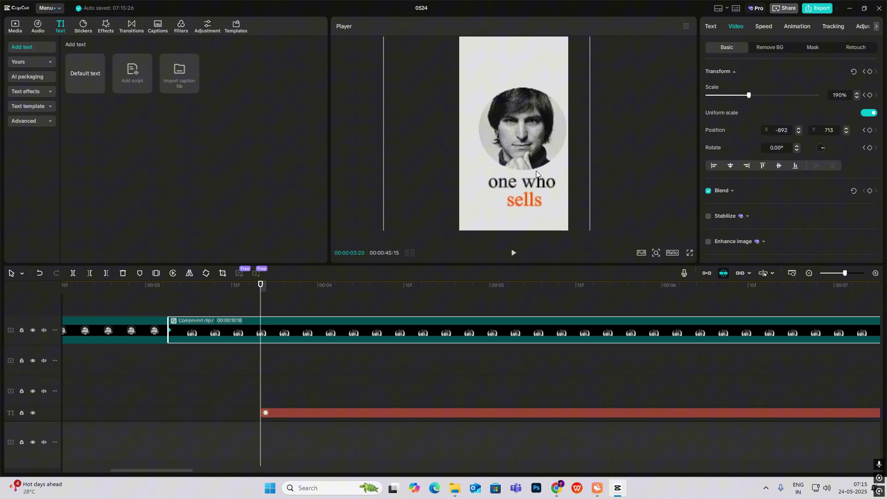
{"action": "left_click_drag", "start_coordinate": [536, 171], "coordinate": [534, 170]}
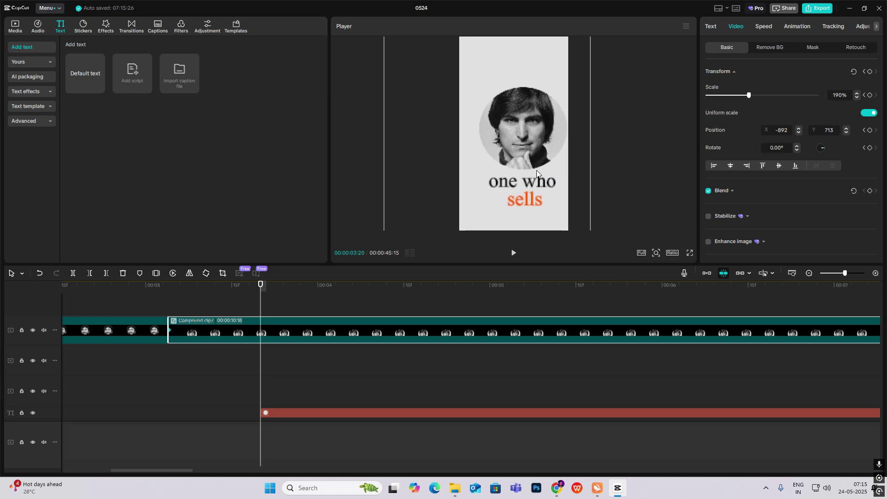
{"action": "left_click", "coordinate": [169, 302]}
{"action": "mouse_move", "coordinate": [172, 305]}
{"action": "left_mouse_down"}
{"action": "mouse_move", "coordinate": [278, 317]}
{"action": "mouse_move", "coordinate": [181, 318]}
{"action": "left_mouse_up"}
{"action": "left_click", "coordinate": [208, 329]}
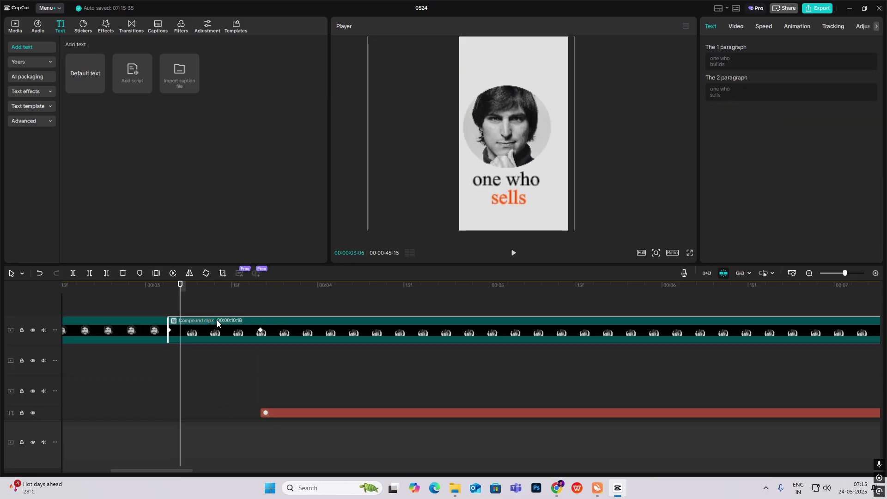
Open the second clip's keyframe graphs and apply the Cubic Out curve to its X position.
{"action": "key", "text": "alt+k"}
{"action": "left_click", "coordinate": [225, 359]}
{"action": "left_click", "coordinate": [223, 349]}
{"action": "left_click", "coordinate": [811, 273]}
{"action": "left_click", "coordinate": [812, 273]}
{"action": "left_click", "coordinate": [576, 313]}
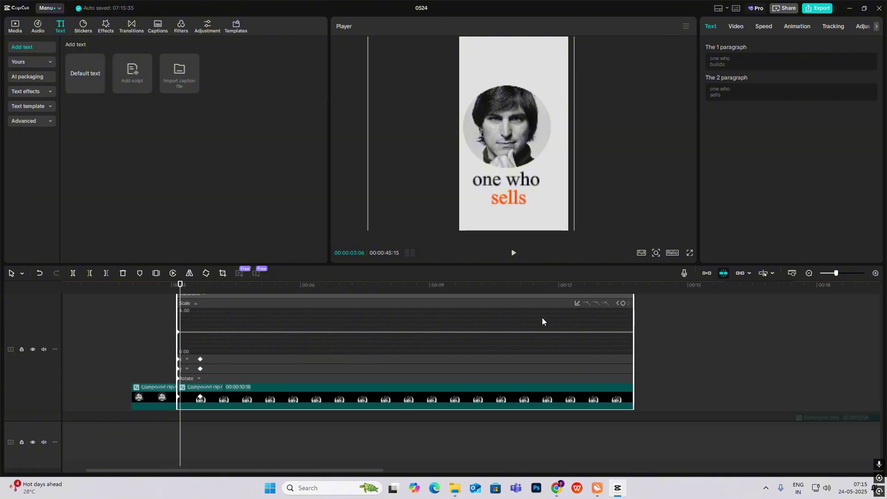
{"action": "left_click", "coordinate": [245, 360]}
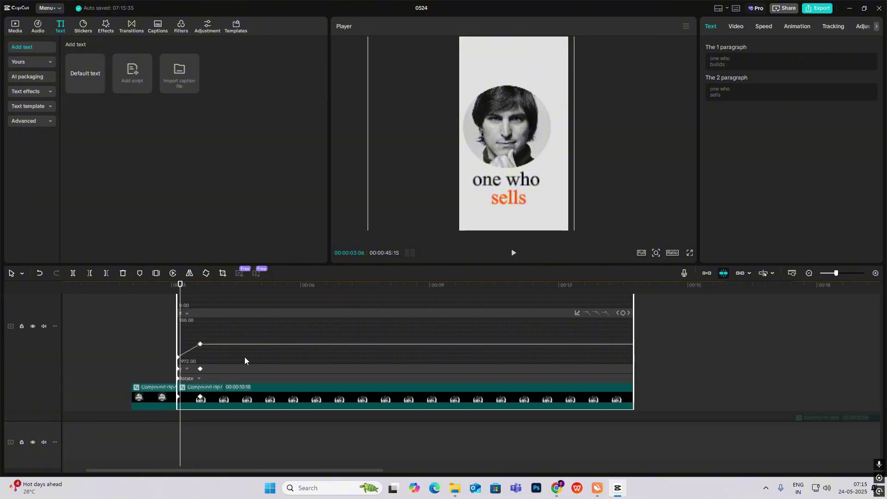
{"action": "left_click", "coordinate": [578, 313]}
{"action": "left_click", "coordinate": [637, 392]}
{"action": "left_click", "coordinate": [761, 317]}
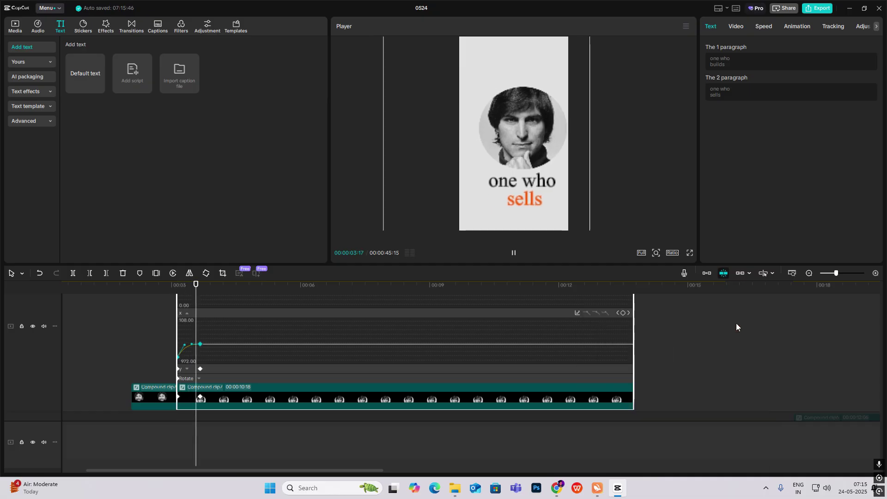
Apply the Cubic Out curve to the second clip's Y position keyframes and play back both portrait slides.
{"action": "left_click", "coordinate": [226, 372]}
{"action": "left_click", "coordinate": [576, 323]}
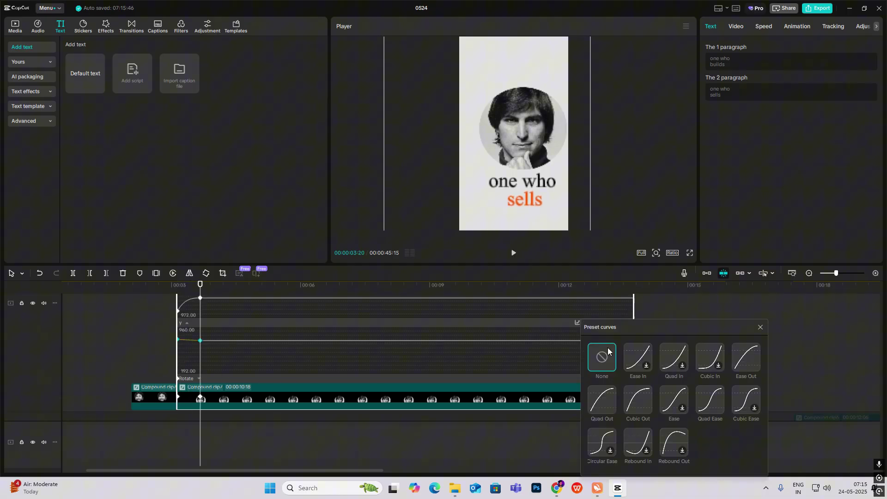
{"action": "left_click", "coordinate": [640, 396]}
{"action": "left_click", "coordinate": [761, 331]}
{"action": "left_click", "coordinate": [140, 303]}
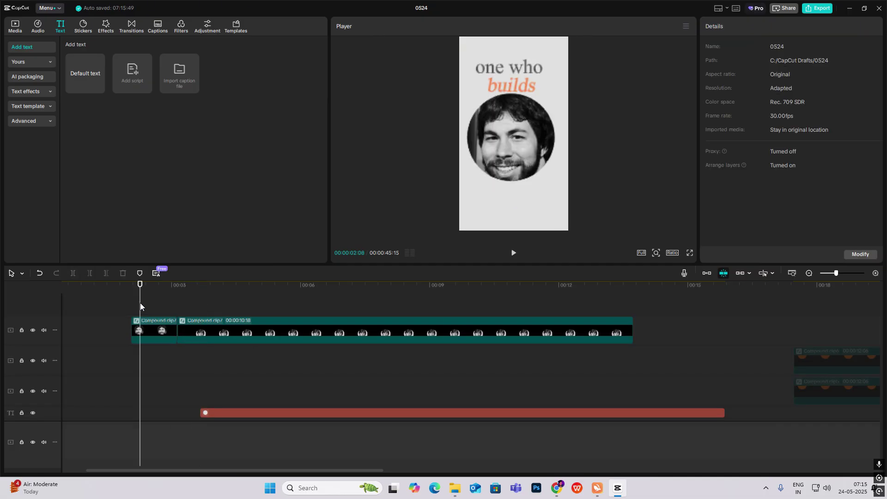
{"action": "key", "text": "space"}
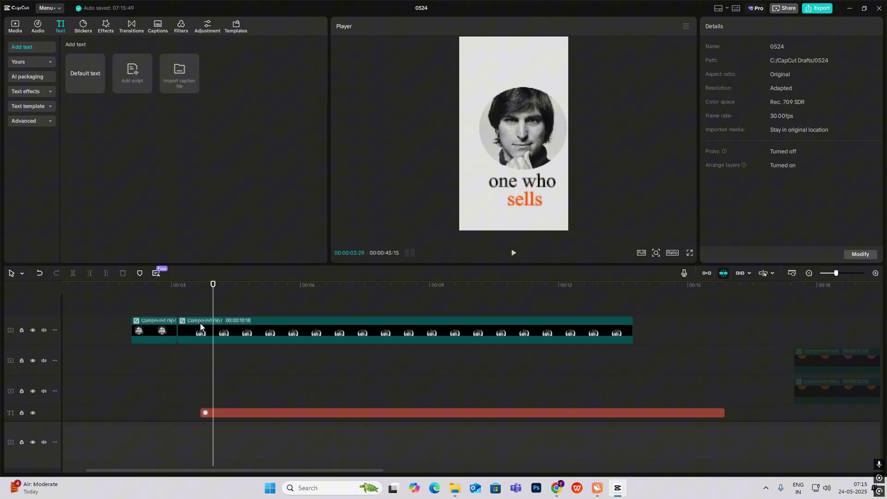
Open the second portraits compound clip and apply the Fade In animation to the "one who sells" caption.
{"action": "double_click", "coordinate": [201, 322]}
{"action": "left_click", "coordinate": [174, 319]}
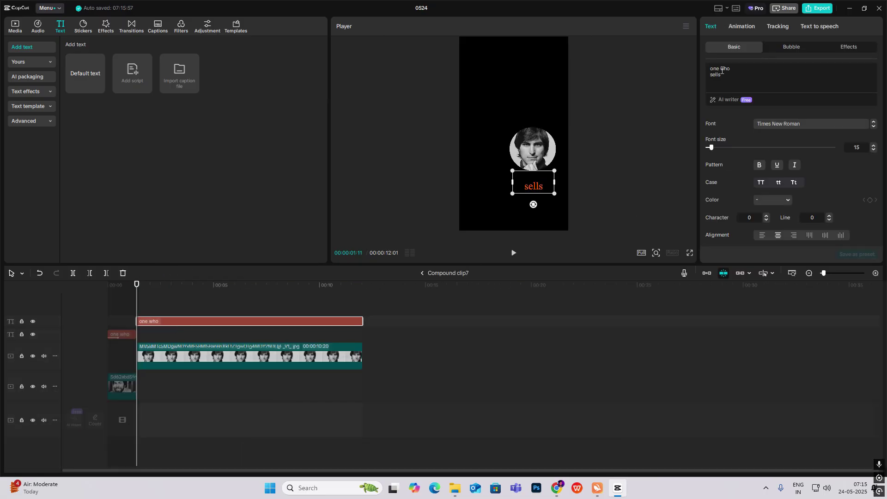
{"action": "left_click", "coordinate": [741, 27]}
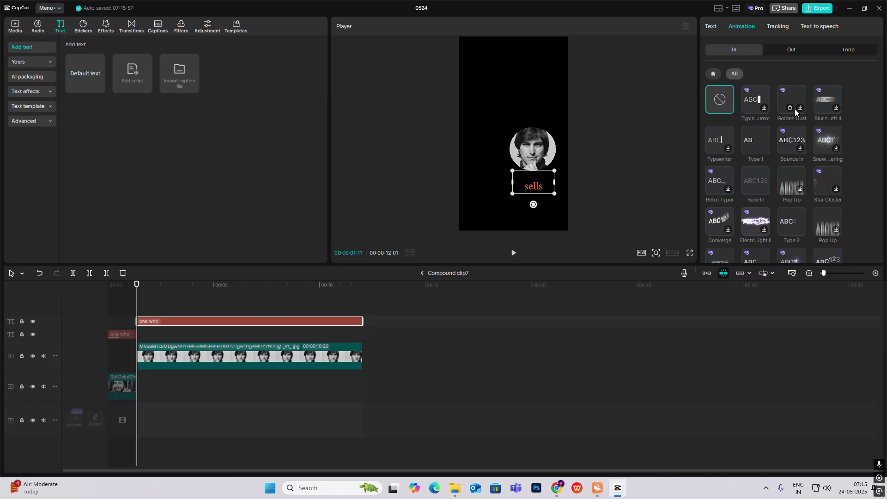
{"action": "left_click", "coordinate": [758, 175]}
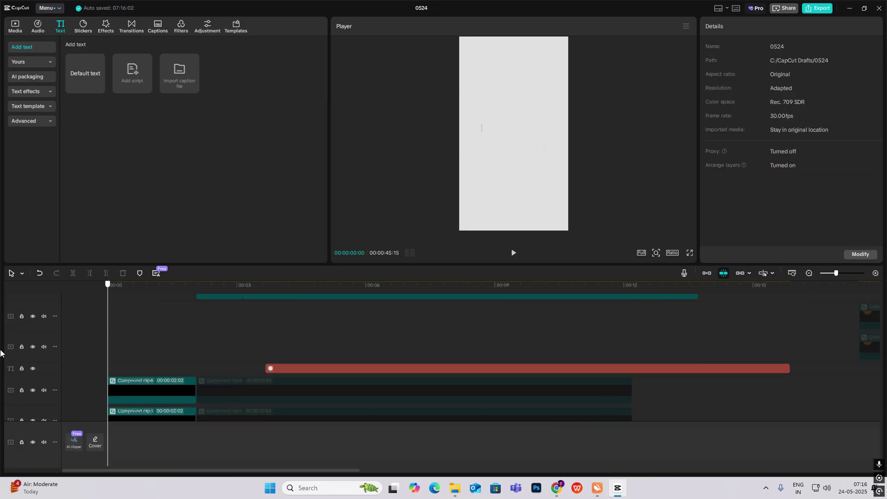
Play the sequence from the start, then split the second portraits clip at 00:00:04:11 and delete the rest.
{"action": "key", "text": "space"}
{"action": "scroll", "coordinate": [227, 331], "scroll_direction": "down", "scroll_amount": 2}
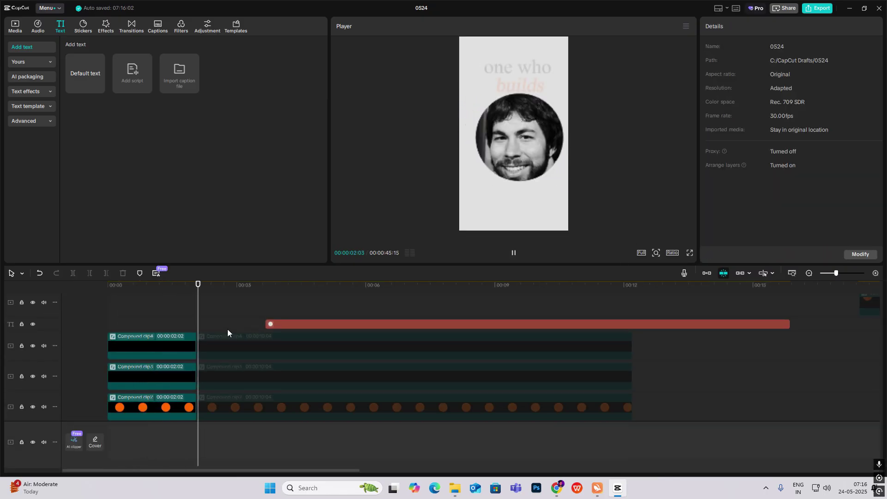
{"action": "scroll", "coordinate": [228, 329], "scroll_direction": "up", "scroll_amount": 4}
{"action": "left_click", "coordinate": [295, 331]}
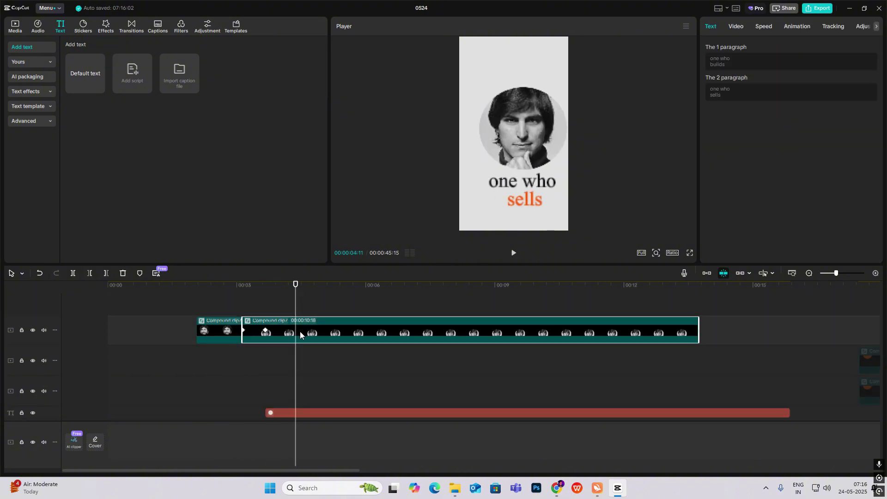
{"action": "key", "text": "ctrl+b"}
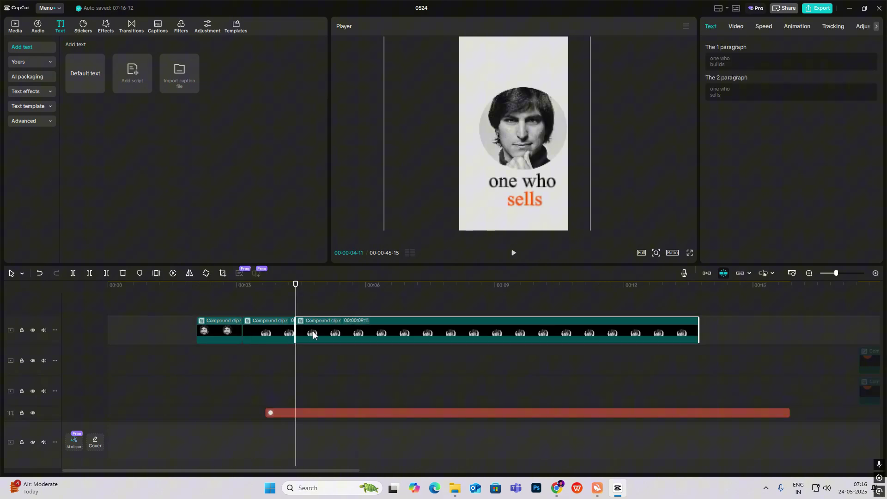
{"action": "key", "text": "Delete"}
Delete the leftover size 300 circle text clip that starts at about 00:00:03:20.
{"action": "scroll", "coordinate": [307, 389], "scroll_direction": "down", "scroll_amount": 3}
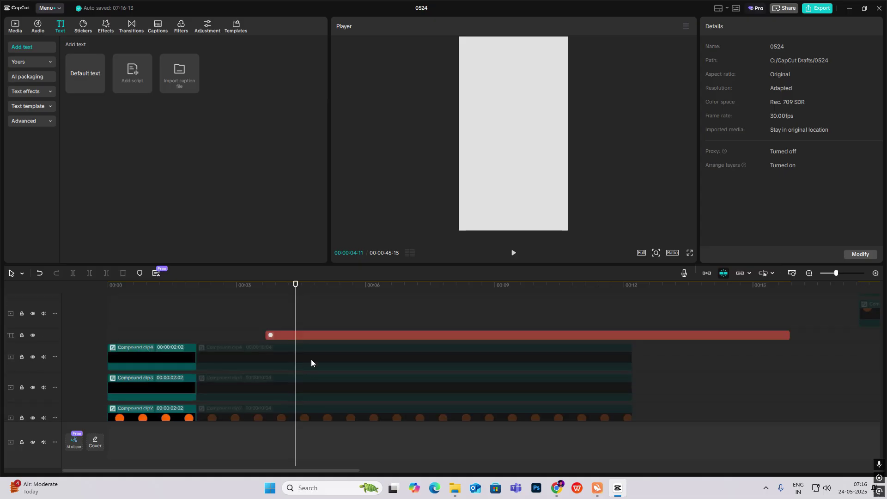
{"action": "scroll", "coordinate": [810, 319], "scroll_direction": "up", "scroll_amount": 2}
{"action": "key", "text": "ctrl+z"}
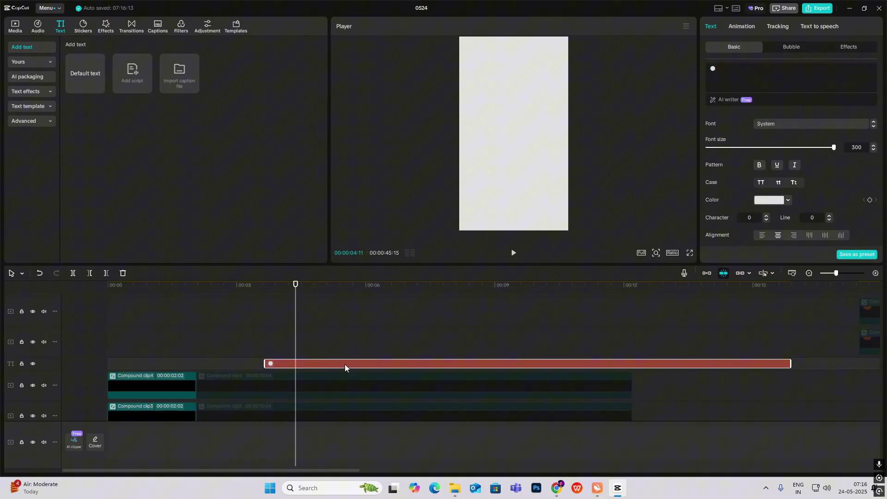
{"action": "key", "text": "ctrl+z"}
{"action": "scroll", "coordinate": [797, 328], "scroll_direction": "up", "scroll_amount": 2}
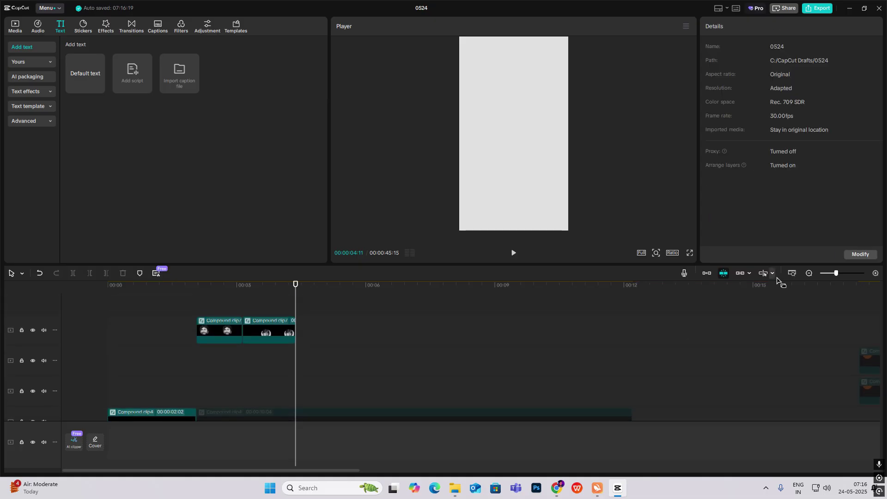
Place the two disabled orange-circle compound clips at 00:00:04:11, enable them, and move a circle higher in the frame.
{"action": "left_click", "coordinate": [808, 273]}
{"action": "left_click_drag", "start_coordinate": [475, 314], "coordinate": [209, 367]}
{"action": "left_click", "coordinate": [624, 137]}
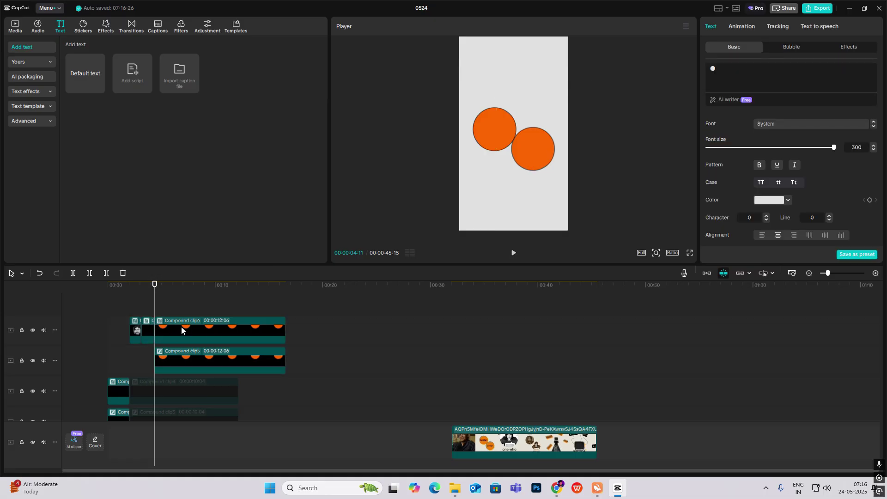
{"action": "left_click_drag", "start_coordinate": [181, 326], "coordinate": [215, 329]}
{"action": "left_click_drag", "start_coordinate": [541, 147], "coordinate": [533, 103]}
Open the orange-circle compound clip and add a default text layer above its two circle layers.
{"action": "left_click", "coordinate": [166, 387]}
{"action": "double_click", "coordinate": [167, 386]}
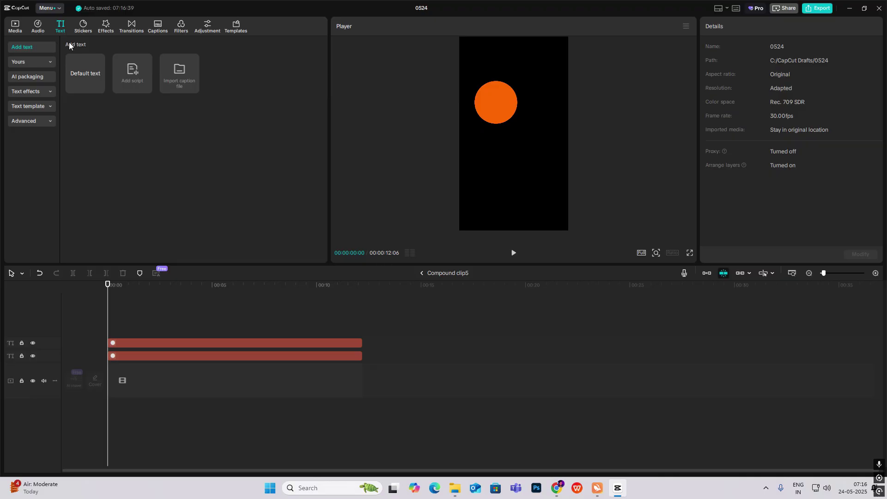
{"action": "left_click_drag", "start_coordinate": [79, 70], "coordinate": [110, 331]}
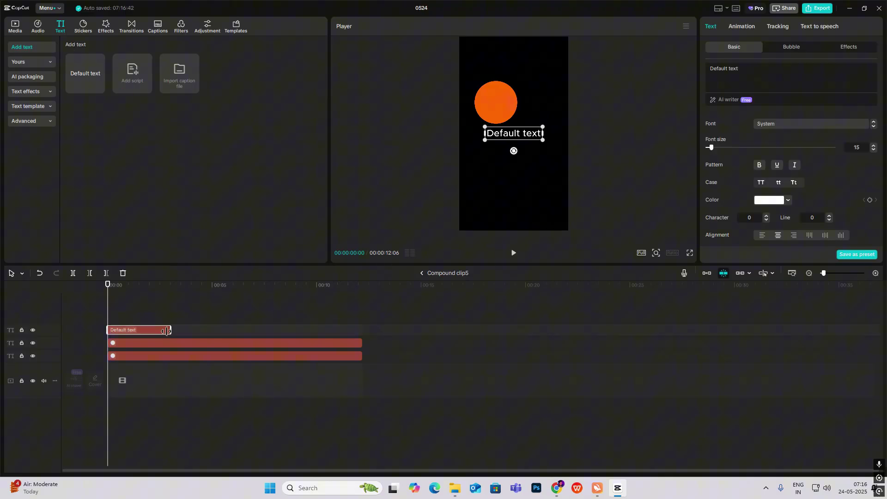
Extend the default text layer to the full length of the circle layers and change its text to 1.
{"action": "left_click_drag", "start_coordinate": [170, 330], "coordinate": [363, 342]}
{"action": "double_click", "coordinate": [519, 133]}
{"action": "type", "text": "1"}
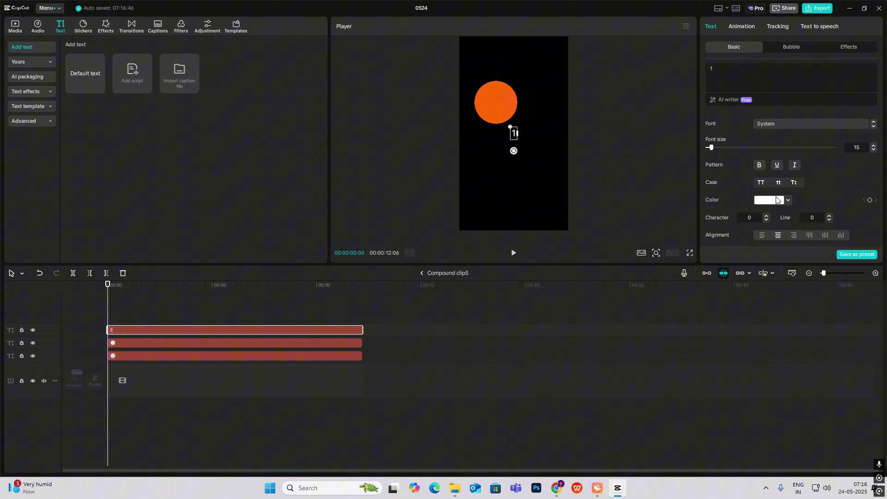
Colour the 1 text black and set its font to Times New Roman.
{"action": "left_click", "coordinate": [776, 200]}
{"action": "left_click_drag", "start_coordinate": [761, 244], "coordinate": [717, 319]}
{"action": "left_click", "coordinate": [839, 150]}
{"action": "left_click", "coordinate": [827, 124]}
{"action": "left_click", "coordinate": [792, 184]}
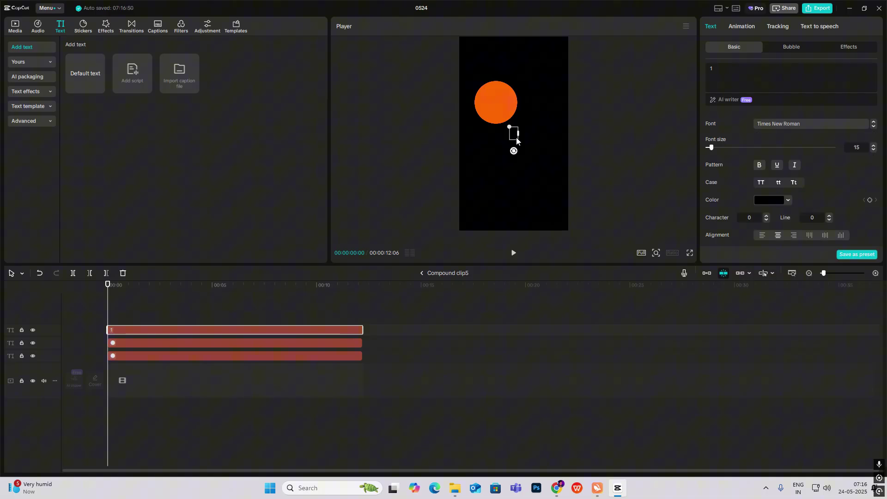
Enlarge the 1, centre it on the orange circle, and return to the main timeline.
{"action": "left_click_drag", "start_coordinate": [517, 141], "coordinate": [512, 127]}
{"action": "mouse_move", "coordinate": [490, 96]}
{"action": "left_mouse_down"}
{"action": "mouse_move", "coordinate": [475, 74]}
{"action": "mouse_move", "coordinate": [504, 105]}
{"action": "left_mouse_up"}
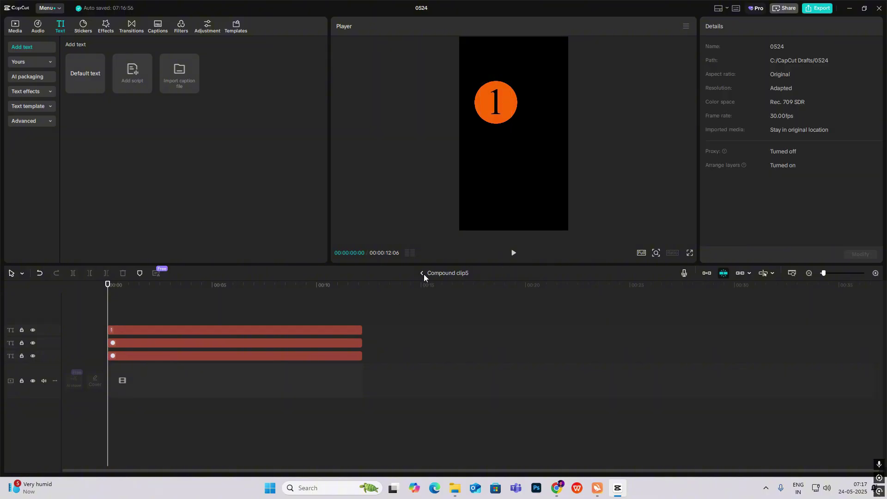
{"action": "left_click", "coordinate": [422, 273]}
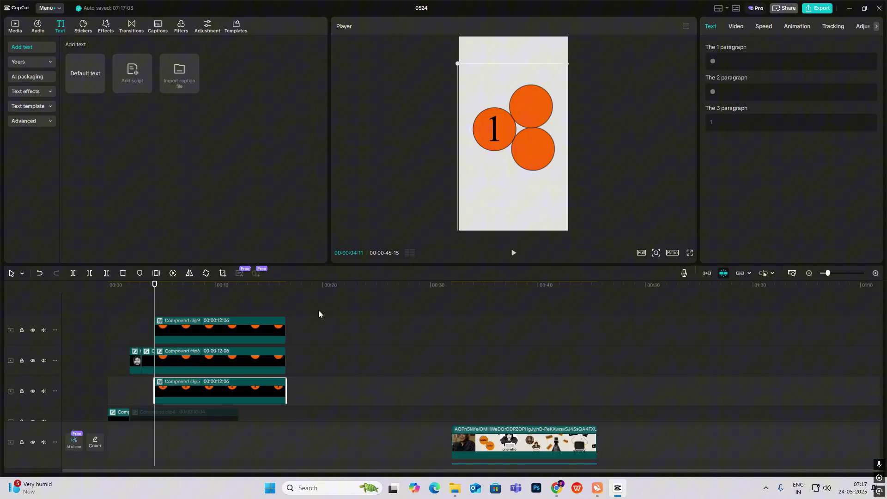
Copy the 1 text layer into the lower-right circle's compound clip and change it to 2.
{"action": "double_click", "coordinate": [176, 387]}
{"action": "left_click", "coordinate": [165, 332]}
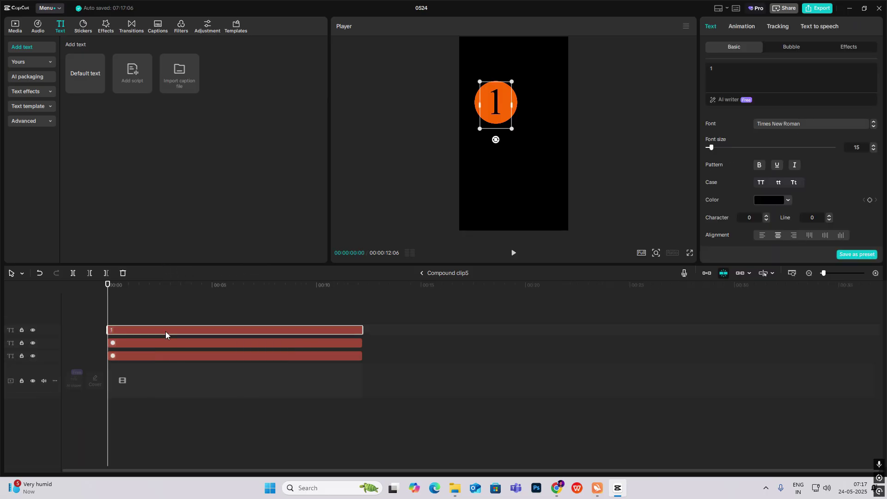
{"action": "left_click", "coordinate": [421, 273]}
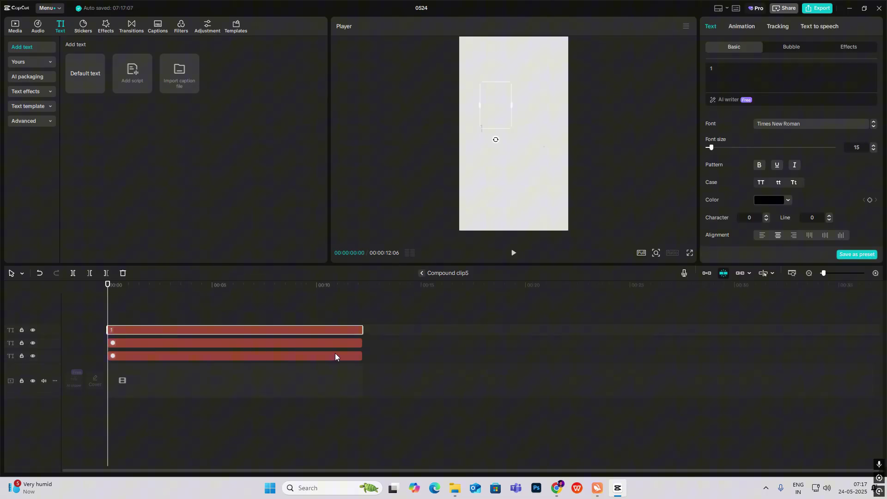
{"action": "double_click", "coordinate": [173, 355]}
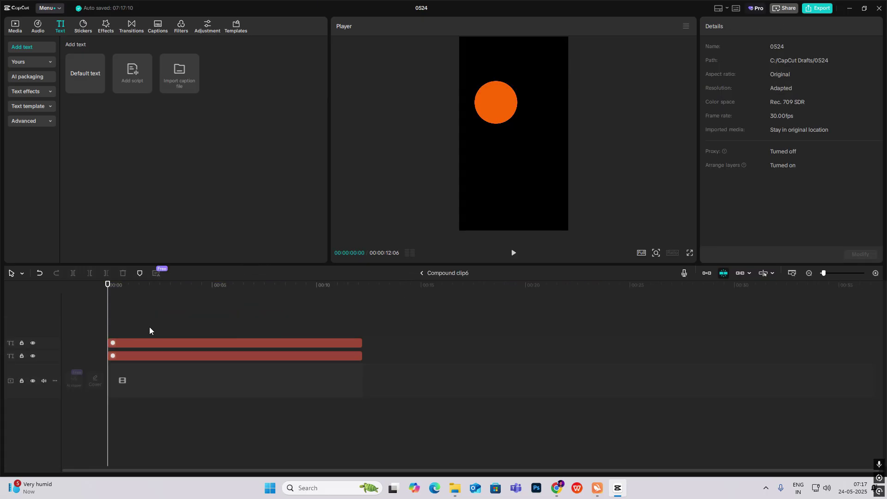
{"action": "key", "text": "ctrl+v"}
{"action": "key", "text": "BackSpace"}
{"action": "type", "text": "2"}
{"action": "left_click", "coordinate": [422, 274]}
Paste the number text into the upper circle's compound clip and change it to 3.
{"action": "key", "text": "ctrl+v"}
{"action": "key", "text": "BackSpace"}
{"action": "type", "text": "3"}
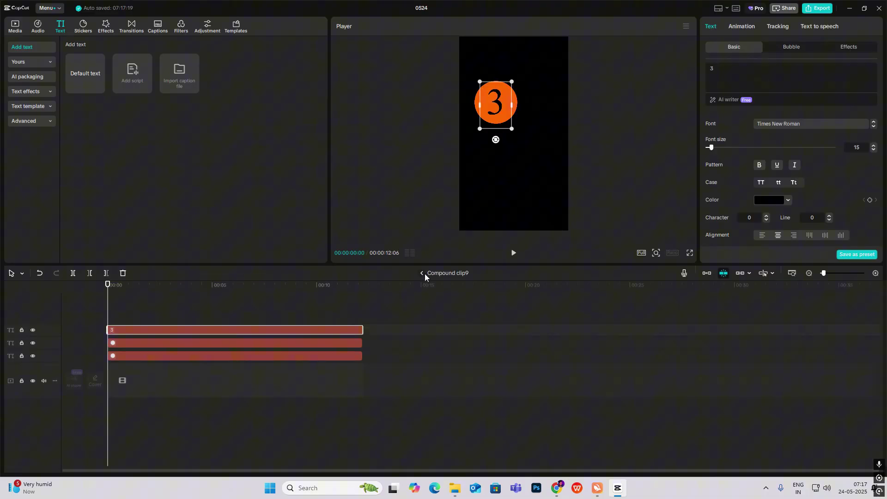
{"action": "left_click", "coordinate": [423, 273]}
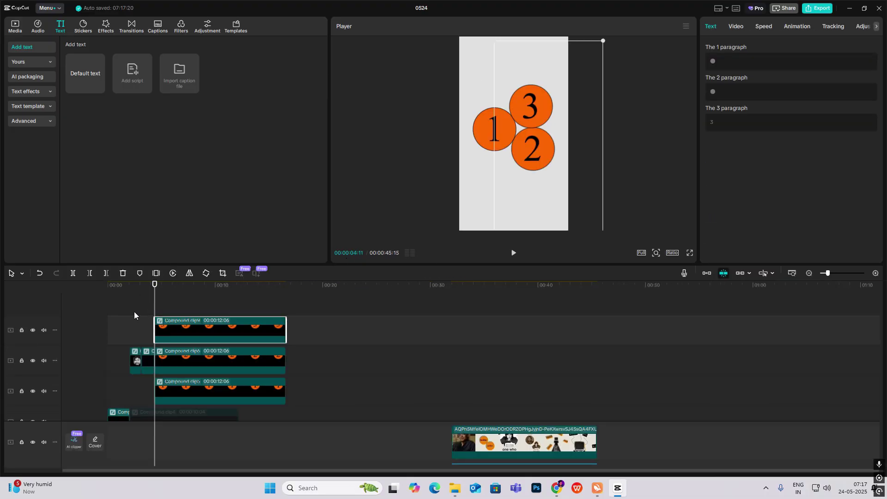
Move the three numbered circle clips together to about 00:00:12 on the timeline.
{"action": "scroll", "coordinate": [133, 311], "scroll_direction": "down", "scroll_amount": 1}
{"action": "scroll", "coordinate": [152, 313], "scroll_direction": "up", "scroll_amount": 1}
{"action": "left_click_drag", "start_coordinate": [250, 302], "coordinate": [288, 386]}
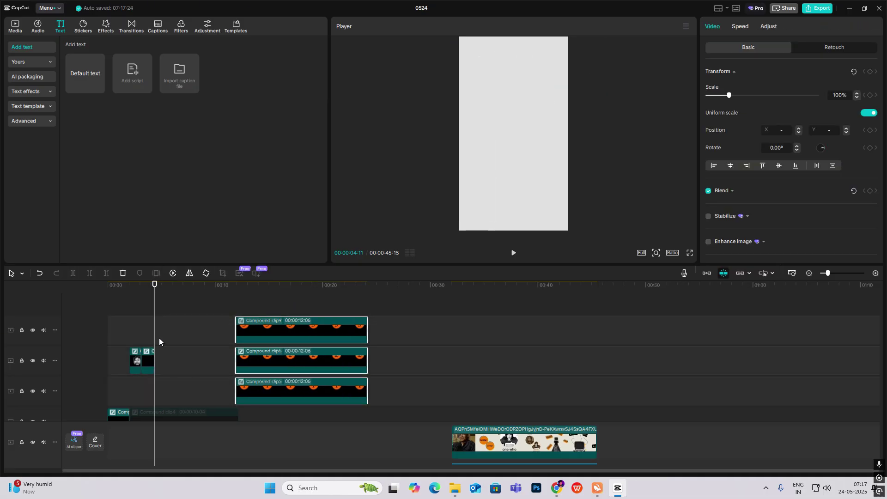
{"action": "left_click_drag", "start_coordinate": [185, 340], "coordinate": [120, 373]}
{"action": "left_click", "coordinate": [209, 314]}
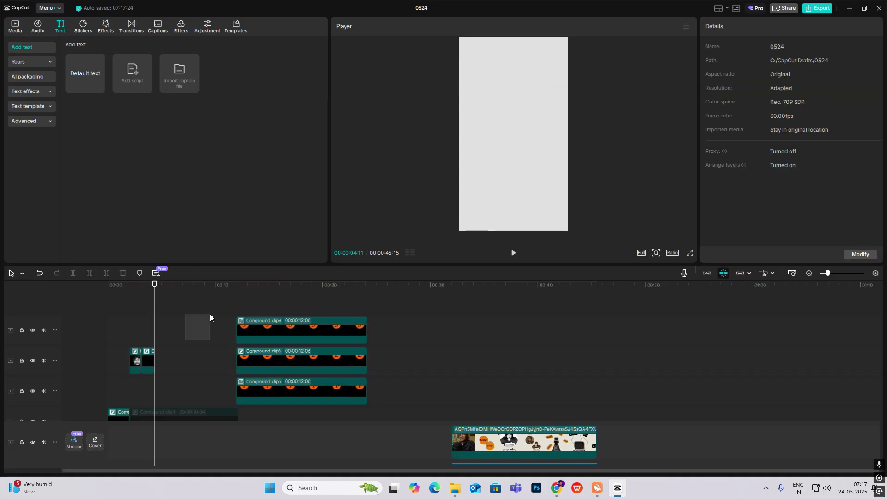
Paste a copy of the first portraits clip at 00:00:04:11 and extend its end to about 00:00:09.
{"action": "left_click", "coordinate": [136, 352]}
{"action": "key", "text": "ctrl+v"}
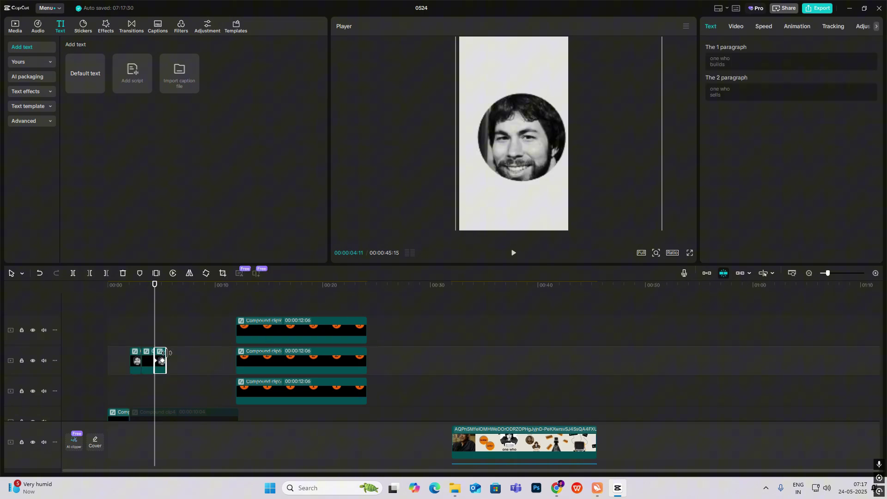
{"action": "left_click_drag", "start_coordinate": [167, 354], "coordinate": [205, 360]}
{"action": "left_click", "coordinate": [161, 361]}
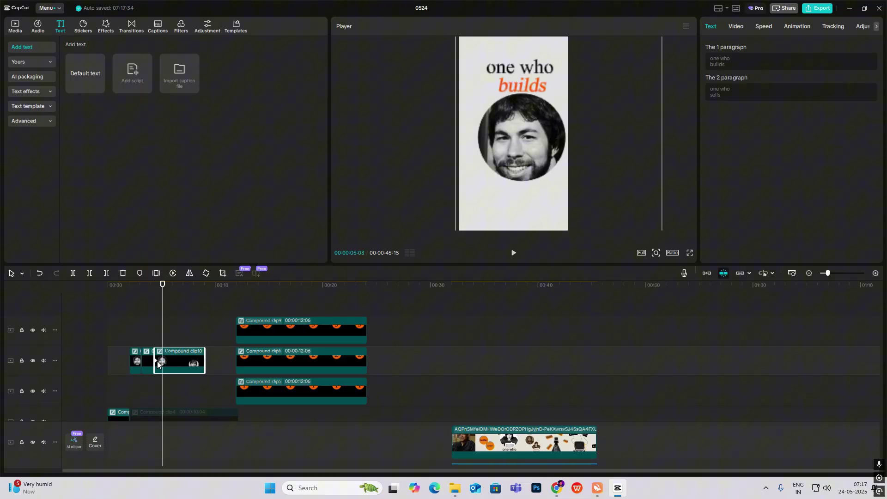
{"action": "left_click", "coordinate": [156, 363]}
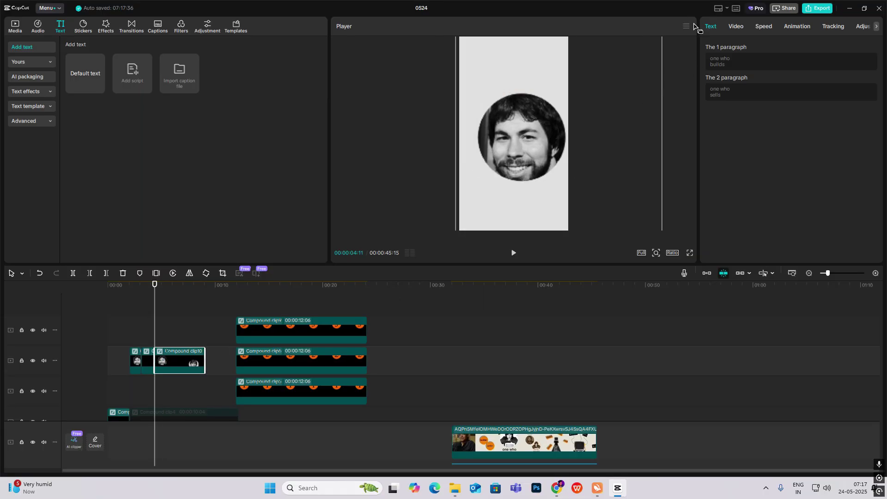
Shrink the portraits of the pasted clip and position them where circles 1 and 2 sit in the frame.
{"action": "left_click", "coordinate": [729, 26]}
{"action": "left_click_drag", "start_coordinate": [747, 94], "coordinate": [723, 95]}
{"action": "left_click", "coordinate": [585, 134]}
{"action": "key", "text": "ctrl+z"}
{"action": "left_click", "coordinate": [186, 366]}
{"action": "left_click_drag", "start_coordinate": [553, 141], "coordinate": [508, 127]}
Open the pasted portraits compound clip and stretch both portraits and both captions so they all span it from 00:00:00:00.
{"action": "double_click", "coordinate": [173, 351]}
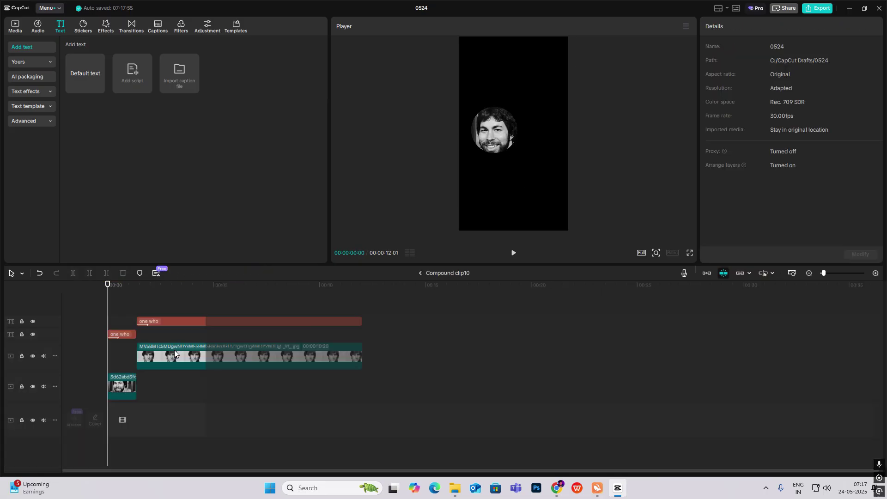
{"action": "left_click_drag", "start_coordinate": [136, 379], "coordinate": [205, 380]}
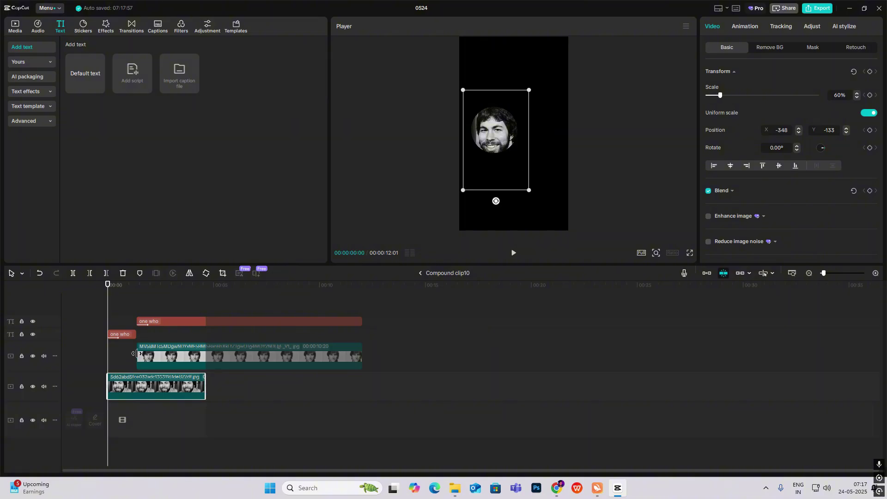
{"action": "left_click_drag", "start_coordinate": [136, 354], "coordinate": [108, 354]}
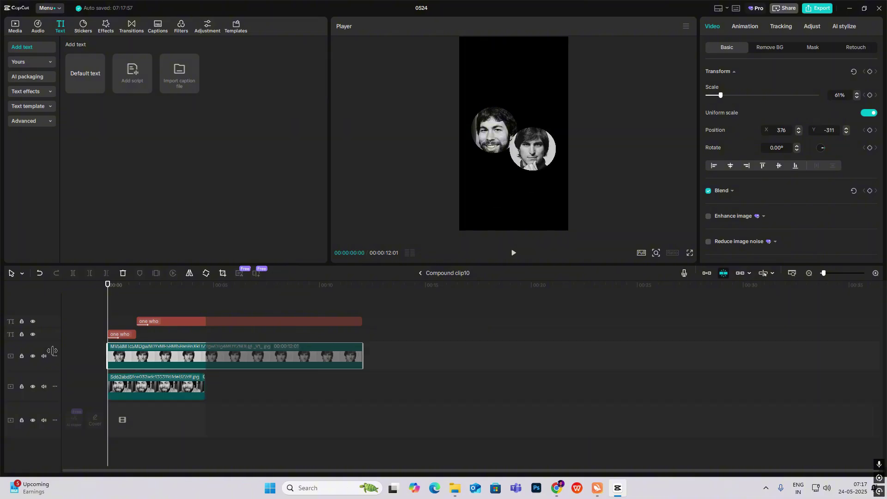
{"action": "left_click_drag", "start_coordinate": [139, 319], "coordinate": [204, 339]}
Remove the Fade In animation from the "one who" captions and return to the main timeline.
{"action": "left_click", "coordinate": [143, 322]}
{"action": "left_click", "coordinate": [741, 27]}
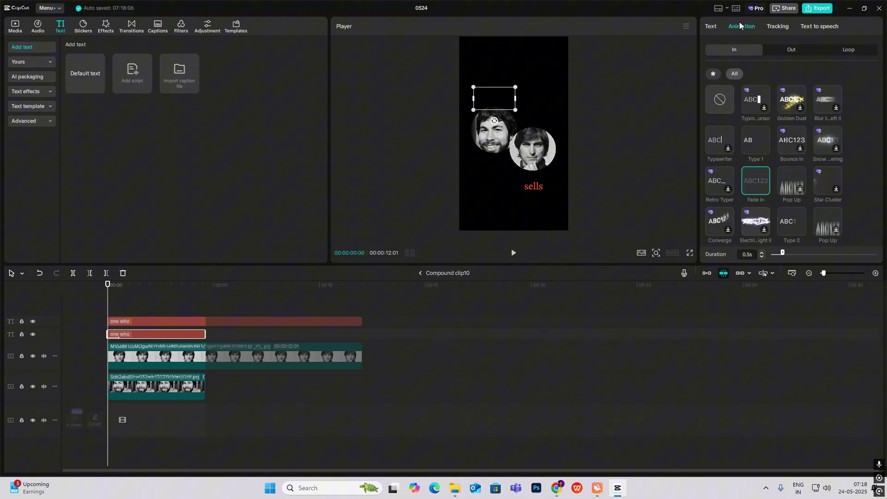
{"action": "left_click", "coordinate": [717, 102]}
{"action": "left_click", "coordinate": [421, 273]}
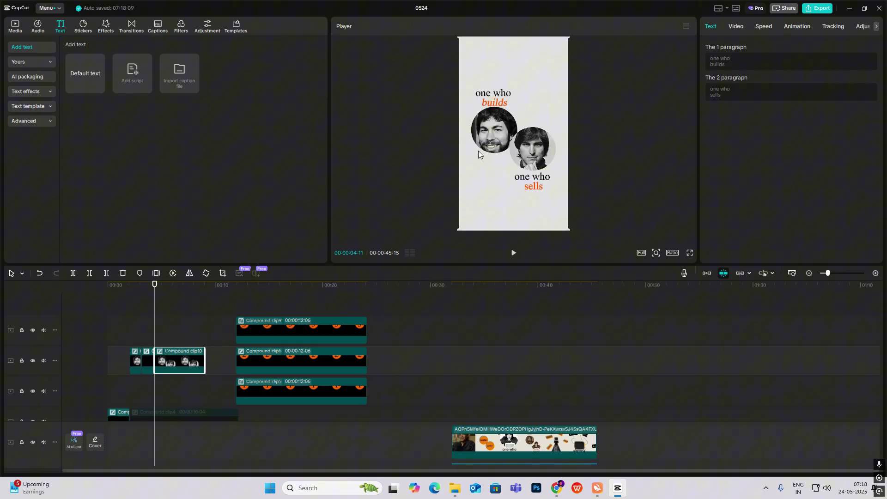
{"action": "left_click", "coordinate": [153, 333]}
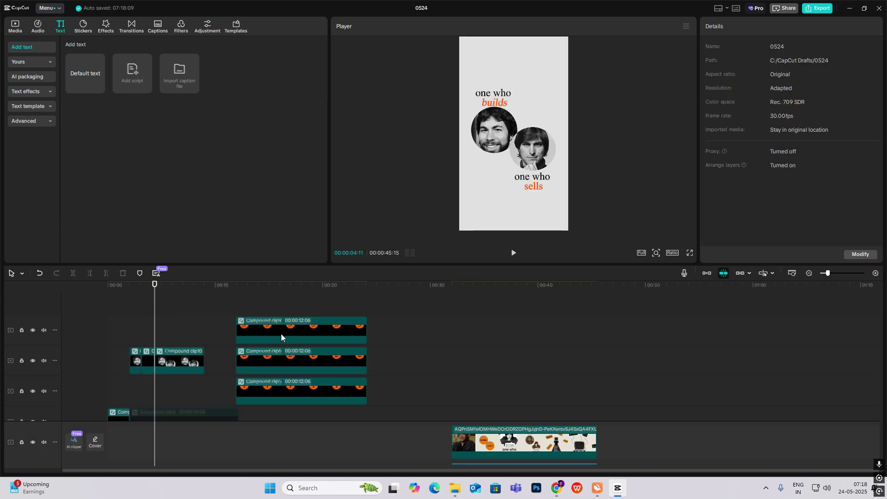
Move the circle 2 and circle 1 clips to 00:00:04:11 above the portraits, scaling circle 2 to 105% to cover its portrait.
{"action": "left_click_drag", "start_coordinate": [261, 364], "coordinate": [189, 340]}
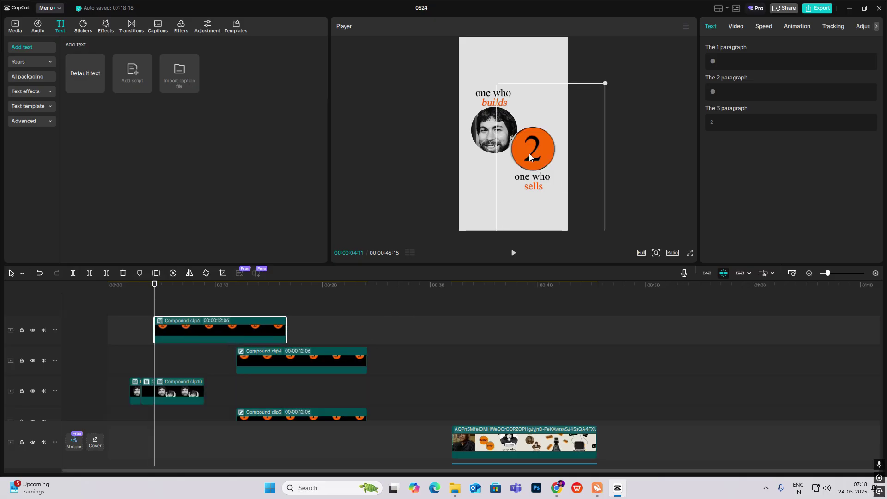
{"action": "left_click_drag", "start_coordinate": [292, 417], "coordinate": [211, 360]}
{"action": "left_click", "coordinate": [738, 27]}
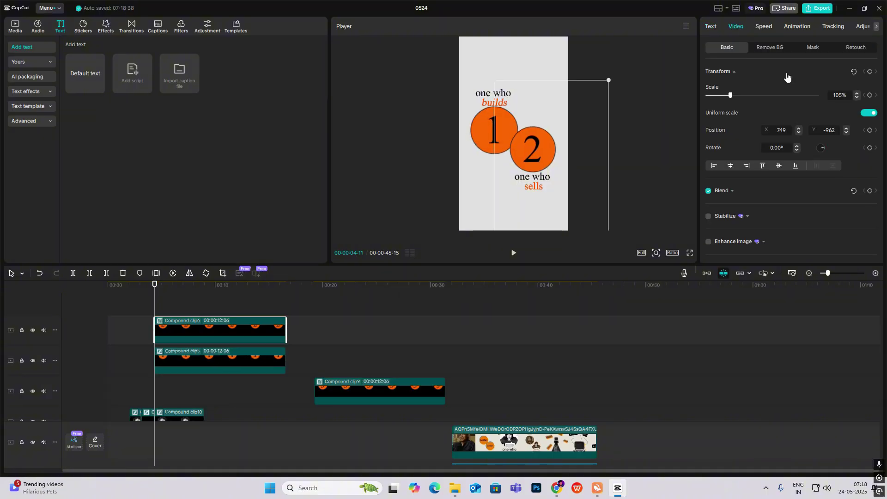
Keyframe the circle 2 clip's opacity from 0% at 00:00:04:11 to 100% at 00:00:05:23.
{"action": "left_click", "coordinate": [732, 194]}
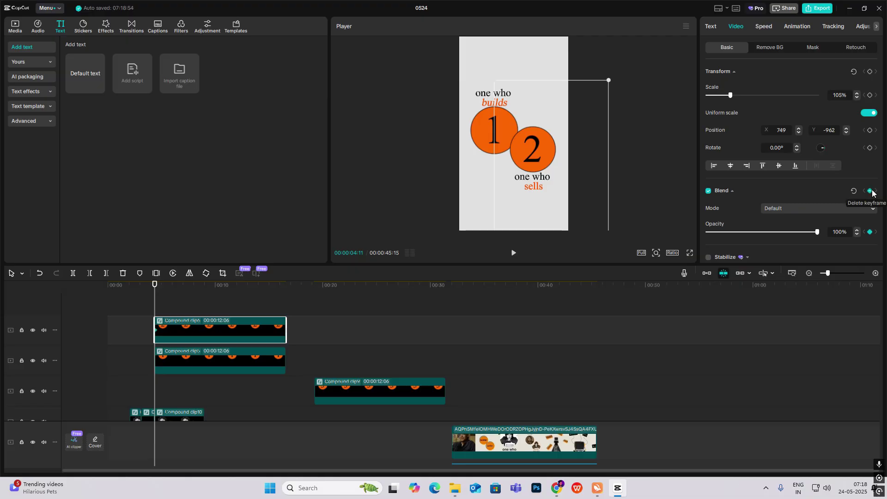
{"action": "left_click", "coordinate": [870, 192]}
{"action": "left_click_drag", "start_coordinate": [155, 312], "coordinate": [170, 312]}
{"action": "left_click", "coordinate": [869, 191]}
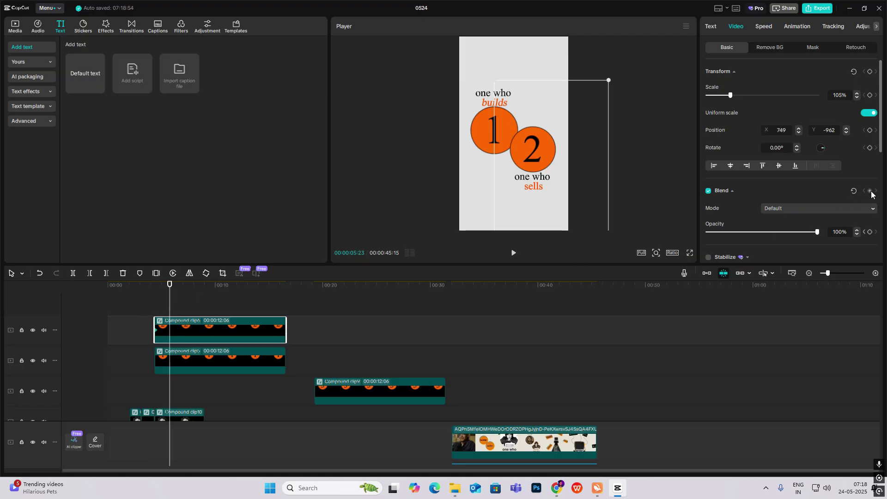
{"action": "left_click", "coordinate": [864, 232]}
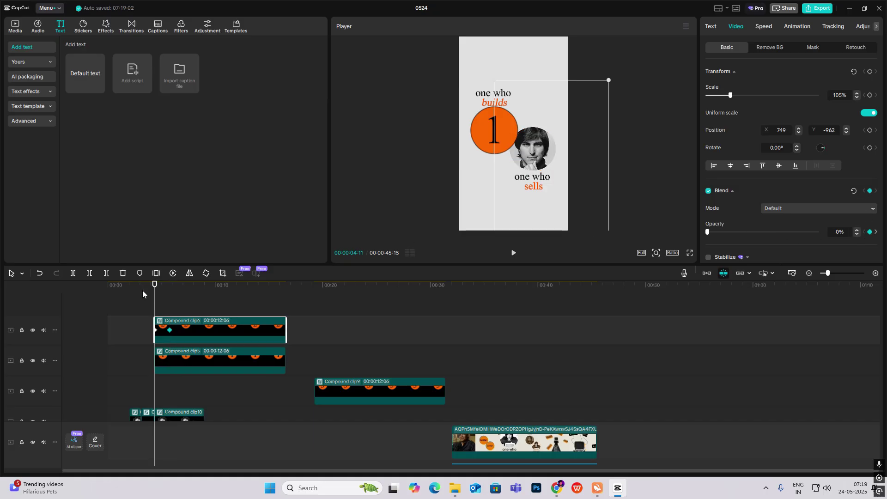
Apply a fast-start preset curve to the circle 2 clip's opacity keyframes.
{"action": "key", "text": "alt+k"}
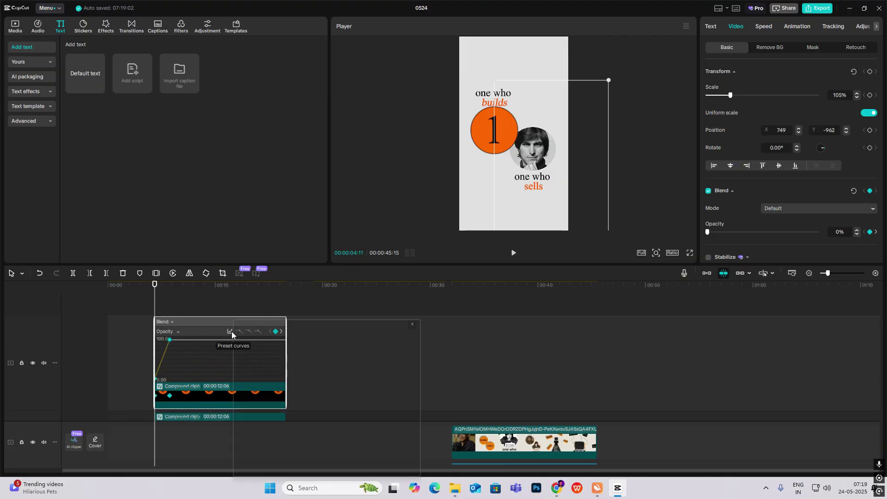
{"action": "left_click", "coordinate": [230, 331]}
{"action": "left_click", "coordinate": [291, 400]}
{"action": "left_click", "coordinate": [412, 329]}
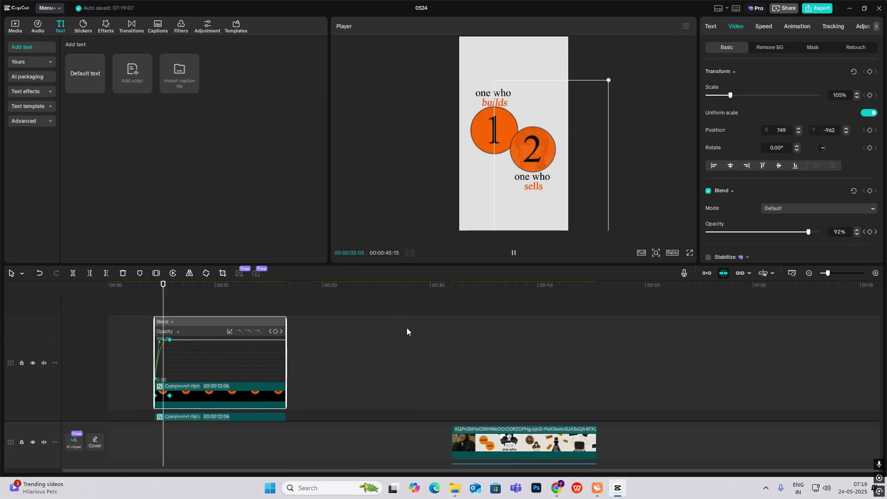
Play the circle 2 fade and give the circle 1 clip the same opacity fade-in from 00:00:04:11.
{"action": "left_click", "coordinate": [399, 328]}
{"action": "left_click", "coordinate": [158, 299]}
{"action": "left_click", "coordinate": [155, 300]}
Open the second portraits compound clip, split both captions at 00:00:01:03, and delete the parts after it.
{"action": "scroll", "coordinate": [170, 317], "scroll_direction": "down", "scroll_amount": 2}
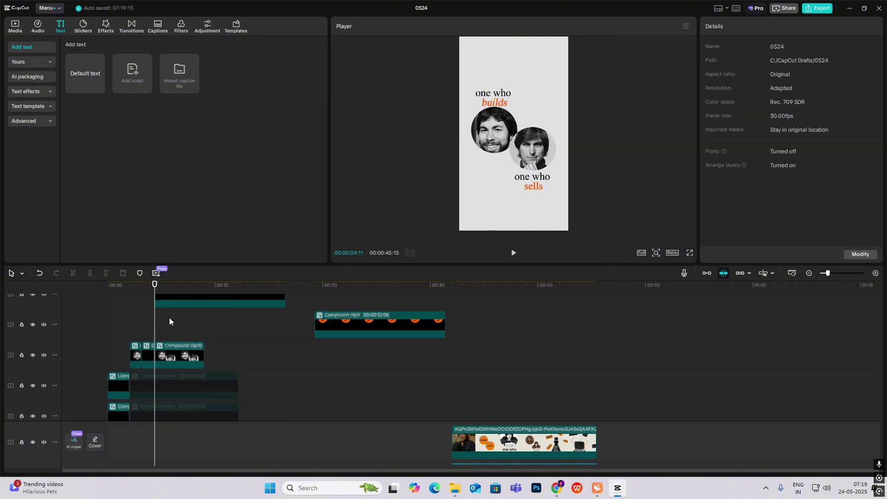
{"action": "left_click", "coordinate": [168, 358]}
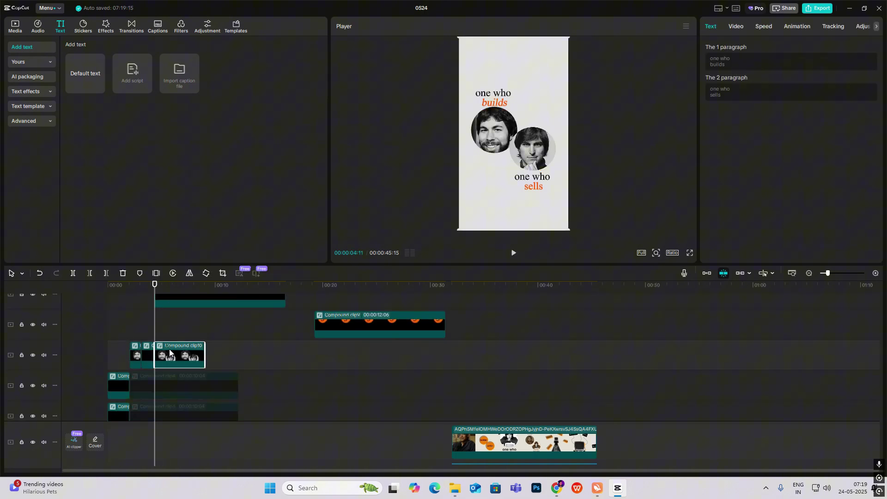
{"action": "double_click", "coordinate": [171, 350]}
{"action": "left_click", "coordinate": [130, 306]}
{"action": "mouse_move", "coordinate": [149, 306]}
{"action": "left_mouse_down"}
{"action": "mouse_move", "coordinate": [143, 332]}
{"action": "mouse_move", "coordinate": [159, 319]}
{"action": "left_mouse_up"}
{"action": "key", "text": "ctrl+b"}
{"action": "key", "text": "Delete"}
Apply the Fade Out animation to both captions and play the portrait-to-circle transition on the main timeline.
{"action": "left_click", "coordinate": [742, 27]}
{"action": "left_click", "coordinate": [791, 50]}
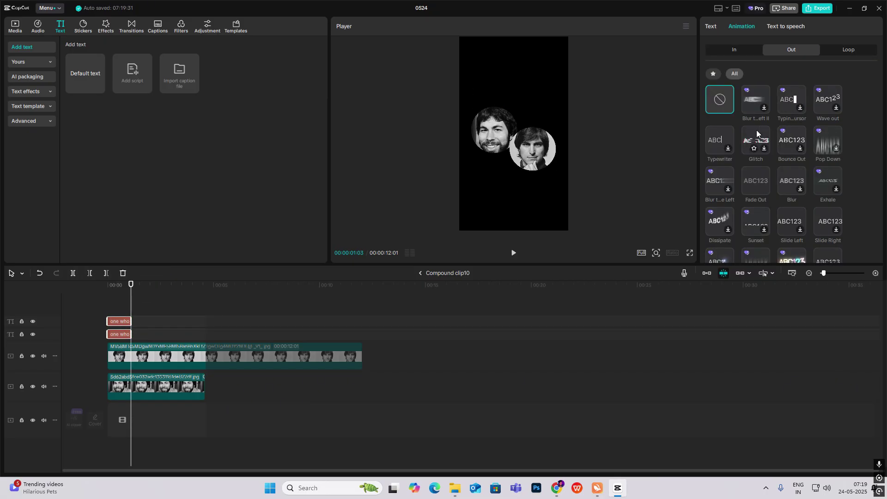
{"action": "left_click", "coordinate": [758, 183]}
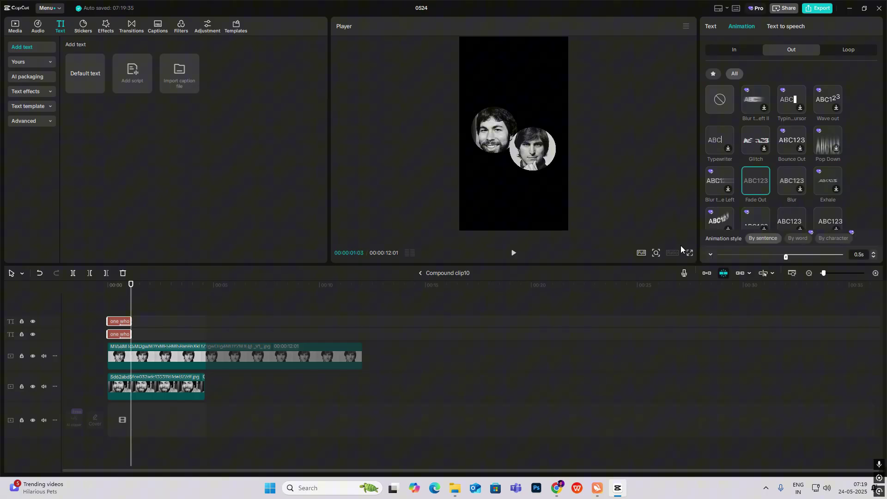
{"action": "left_click", "coordinate": [420, 273]}
{"action": "scroll", "coordinate": [155, 380], "scroll_direction": "up", "scroll_amount": 1}
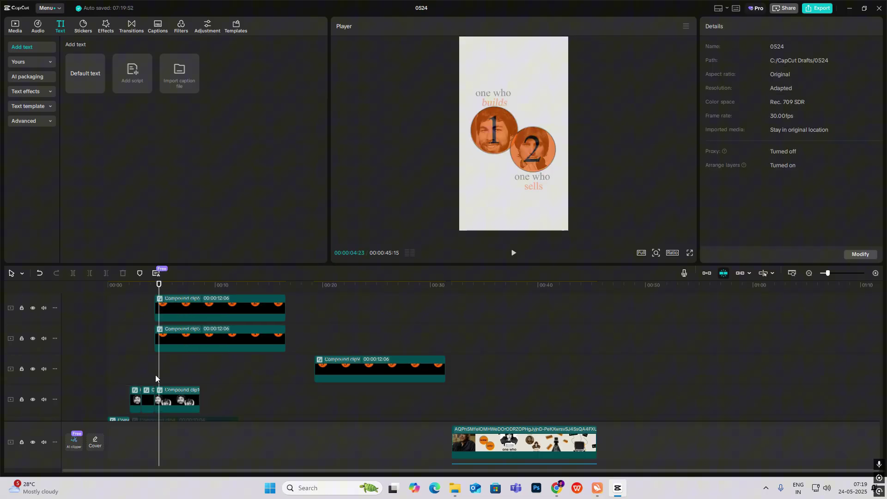
{"action": "key", "text": "space"}
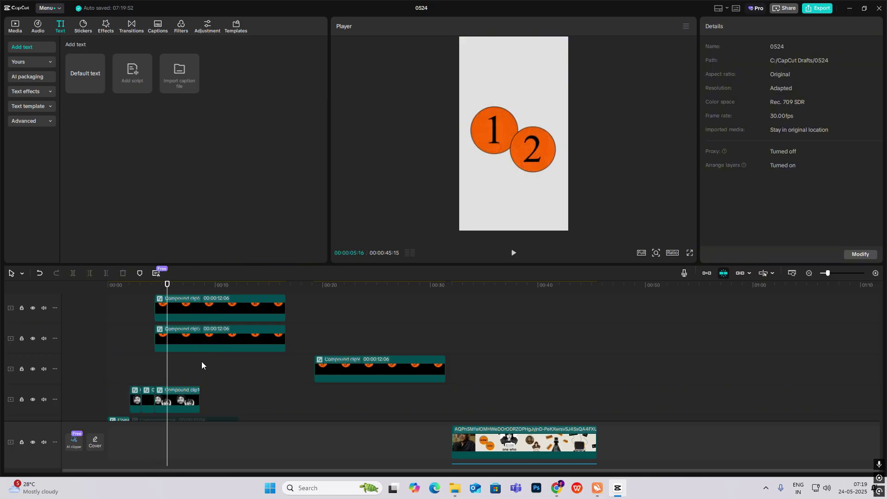
{"action": "key", "text": "space"}
Move the circle 3 clip to 00:00:04:11 on the top track and place its circle outside the frame's upper right.
{"action": "scroll", "coordinate": [199, 363], "scroll_direction": "up", "scroll_amount": 1}
{"action": "scroll", "coordinate": [199, 366], "scroll_direction": "up", "scroll_amount": 1}
{"action": "left_click_drag", "start_coordinate": [329, 381], "coordinate": [208, 310]}
{"action": "left_click_drag", "start_coordinate": [540, 122], "coordinate": [602, 85]}
{"action": "left_click", "coordinate": [154, 311]}
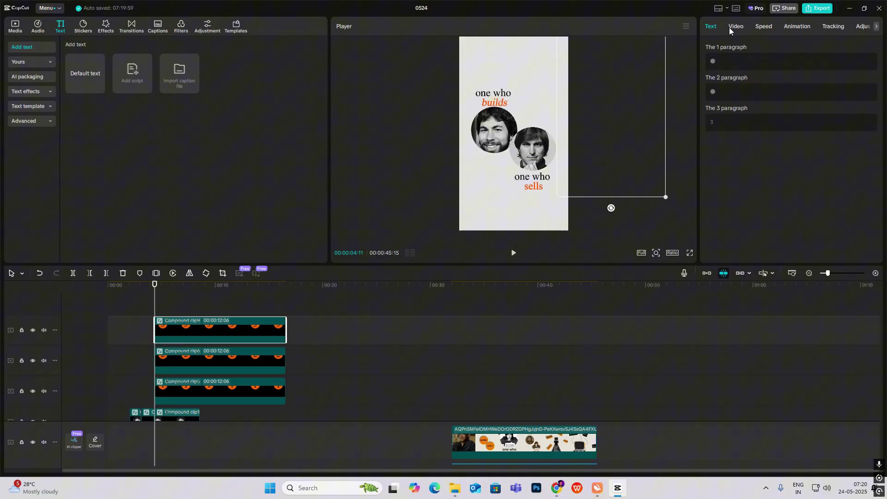
Keyframe circle 3's position from outside the frame at 00:00:04:11 to X 694, Y 0 at 00:00:07:00.
{"action": "left_click", "coordinate": [735, 27]}
{"action": "left_click_drag", "start_coordinate": [155, 310], "coordinate": [182, 310]}
{"action": "left_click_drag", "start_coordinate": [616, 117], "coordinate": [553, 152]}
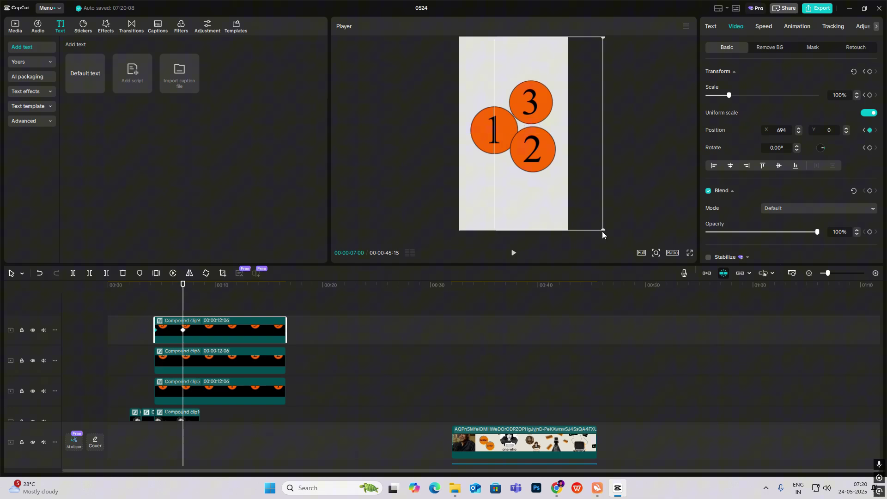
Play the animation from the beginning to check circle 3 sliding in.
{"action": "left_click_drag", "start_coordinate": [160, 309], "coordinate": [107, 305]}
{"action": "key", "text": "space"}
Place the light background text clip on the top track, starting at 00:00:06:26.
{"action": "scroll", "coordinate": [119, 304], "scroll_direction": "down", "scroll_amount": 3}
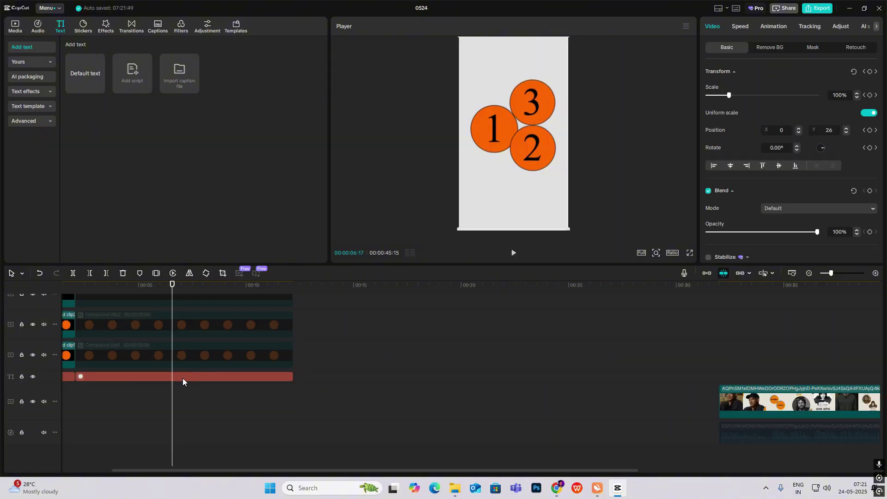
{"action": "left_click", "coordinate": [182, 376]}
{"action": "left_click_drag", "start_coordinate": [182, 379], "coordinate": [225, 367]}
{"action": "scroll", "coordinate": [225, 367], "scroll_direction": "up", "scroll_amount": 3}
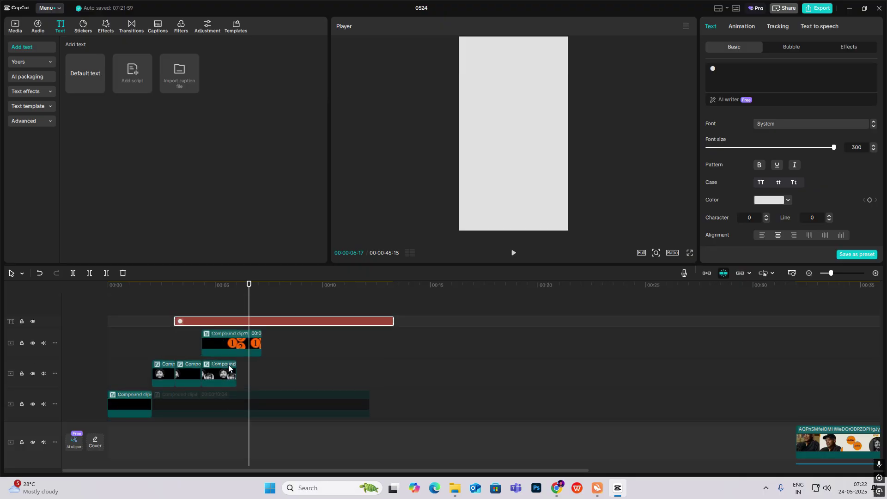
{"action": "left_click_drag", "start_coordinate": [221, 324], "coordinate": [276, 324]}
{"action": "left_click", "coordinate": [220, 320]}
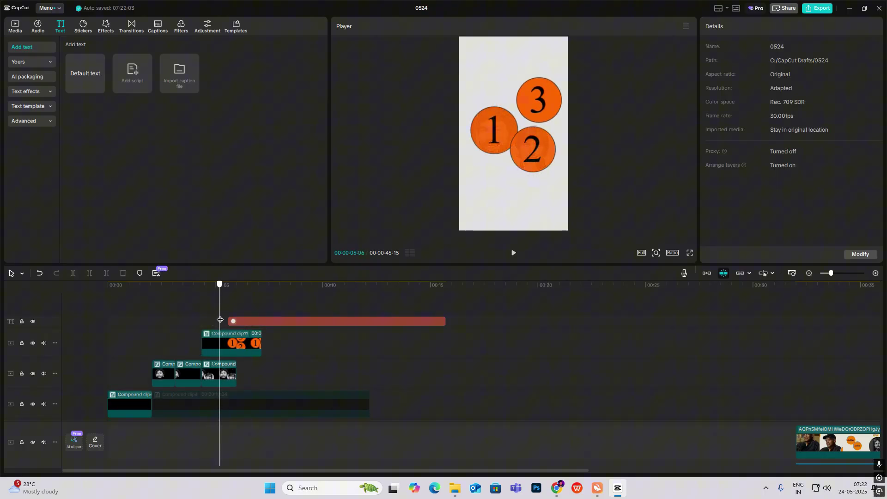
{"action": "left_click_drag", "start_coordinate": [221, 320], "coordinate": [232, 323]}
{"action": "left_click_drag", "start_coordinate": [309, 325], "coordinate": [374, 324]}
{"action": "left_click_drag", "start_coordinate": [231, 321], "coordinate": [256, 331]}
{"action": "left_click_drag", "start_coordinate": [328, 322], "coordinate": [287, 326]}
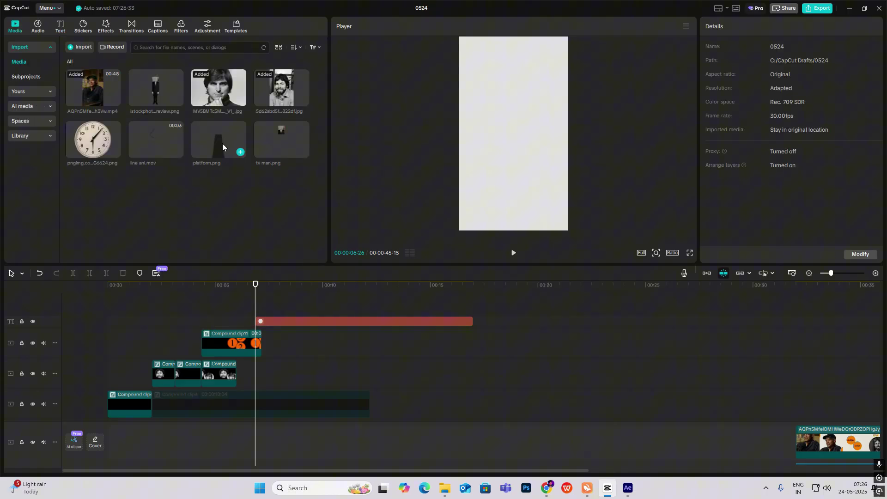
Add platform.png and tv man.png on tracks above the background at 00:00:06:26 and extend both to the background clip's end.
{"action": "left_click_drag", "start_coordinate": [223, 145], "coordinate": [257, 309]}
{"action": "left_click_drag", "start_coordinate": [513, 181], "coordinate": [509, 189]}
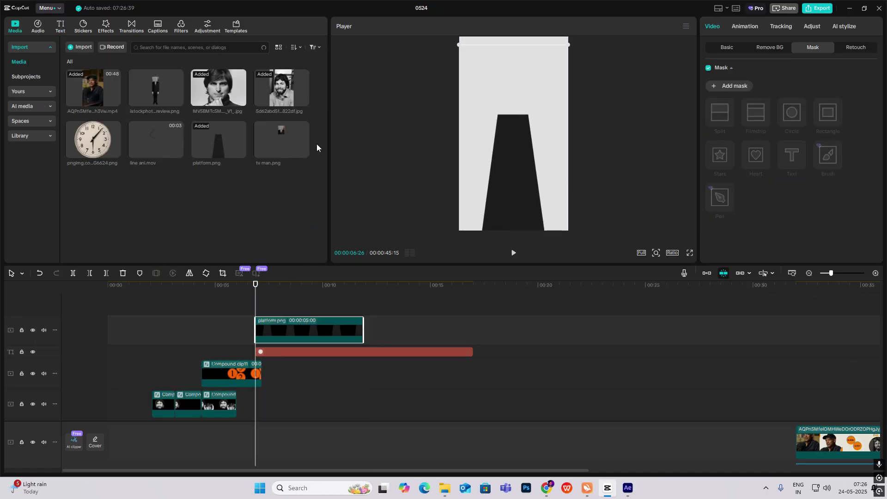
{"action": "left_click_drag", "start_coordinate": [286, 138], "coordinate": [255, 297]}
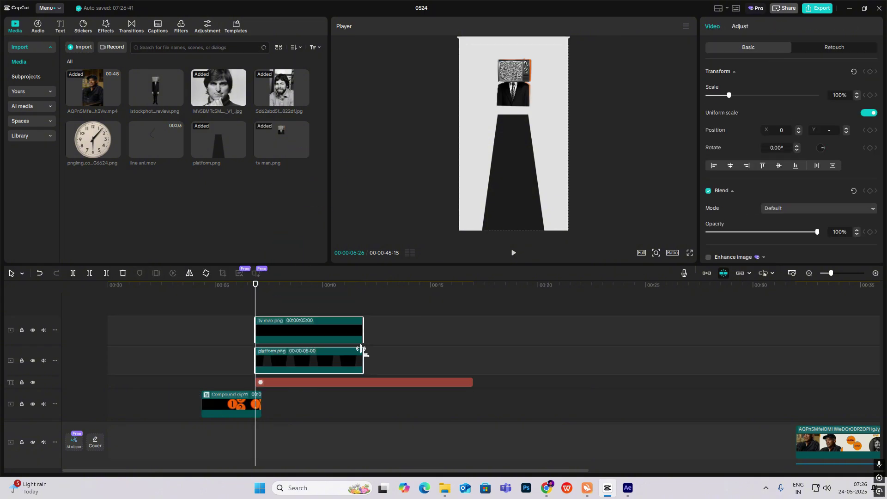
{"action": "left_click_drag", "start_coordinate": [361, 350], "coordinate": [473, 356]}
Lower the TV man image so the suit meets the top edge of the dark platform.
{"action": "left_click", "coordinate": [317, 324]}
{"action": "left_click", "coordinate": [292, 316]}
{"action": "left_click", "coordinate": [295, 329]}
{"action": "left_click_drag", "start_coordinate": [517, 98], "coordinate": [514, 103]}
{"action": "left_click", "coordinate": [559, 124]}
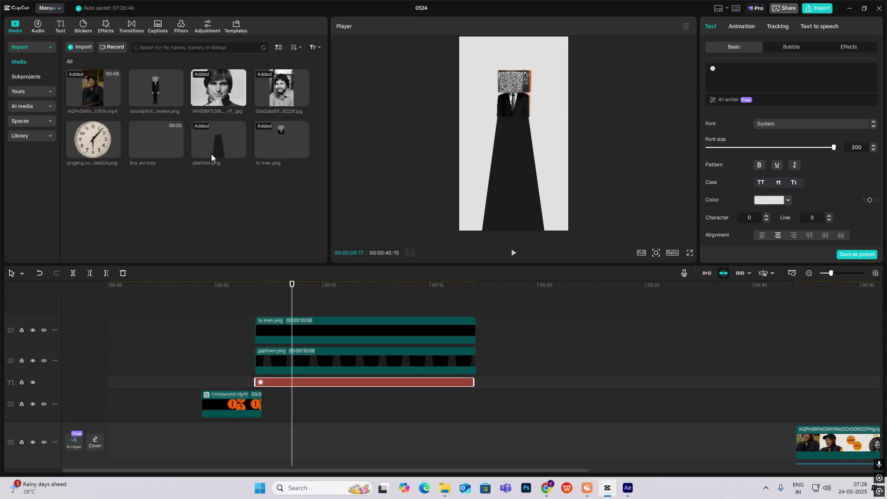
Add a text clip above the TV man clip, replace its text with a filled horizontal rectangle symbol, and enlarge it.
{"action": "left_click", "coordinate": [60, 26]}
{"action": "left_click_drag", "start_coordinate": [81, 67], "coordinate": [257, 312]}
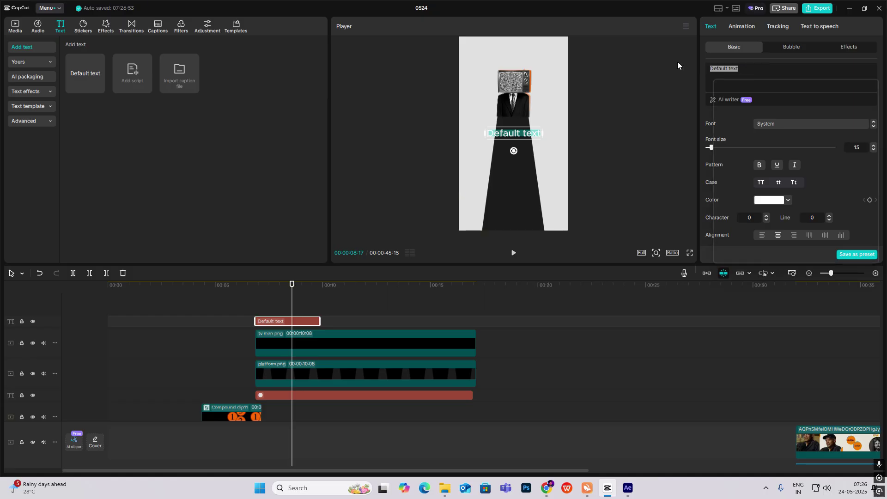
{"action": "key", "text": "super+period"}
{"action": "left_click", "coordinate": [798, 100]}
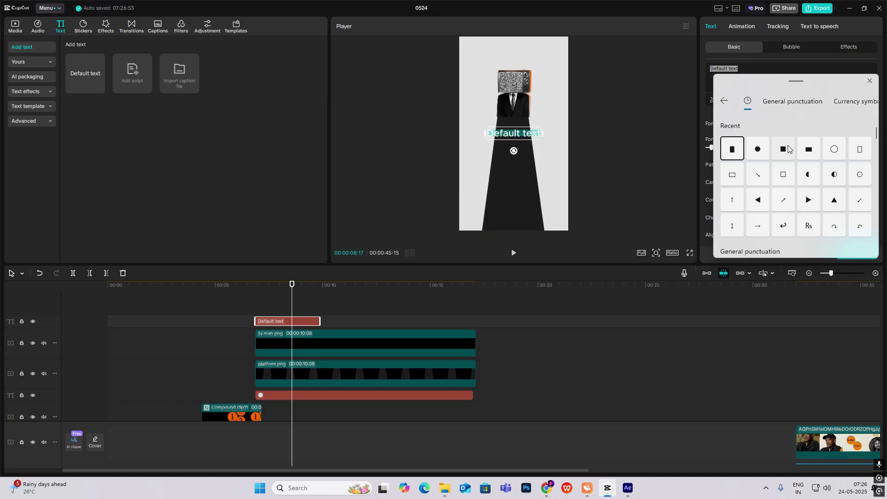
{"action": "left_click", "coordinate": [811, 149]}
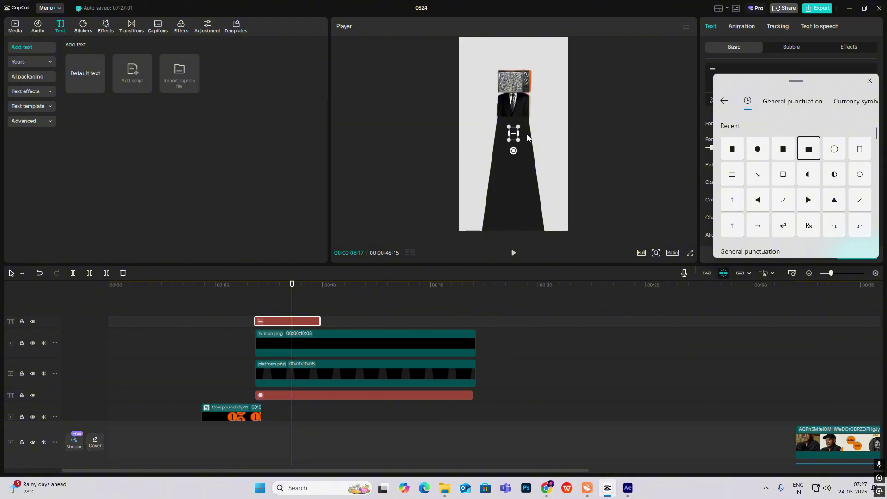
{"action": "left_click", "coordinate": [616, 126]}
{"action": "left_click_drag", "start_coordinate": [518, 127], "coordinate": [587, 114]}
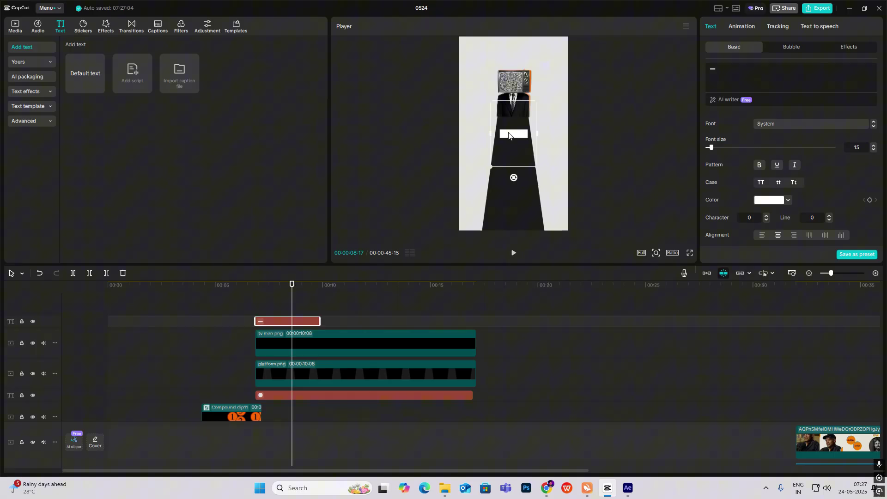
Place the rectangle to the left of the TV man, colour it orange, and extend its clip to the TV man clip's end.
{"action": "left_click_drag", "start_coordinate": [506, 134], "coordinate": [470, 119]}
{"action": "left_click", "coordinate": [771, 200]}
{"action": "left_click_drag", "start_coordinate": [783, 229], "coordinate": [838, 211]}
{"action": "left_click", "coordinate": [749, 76]}
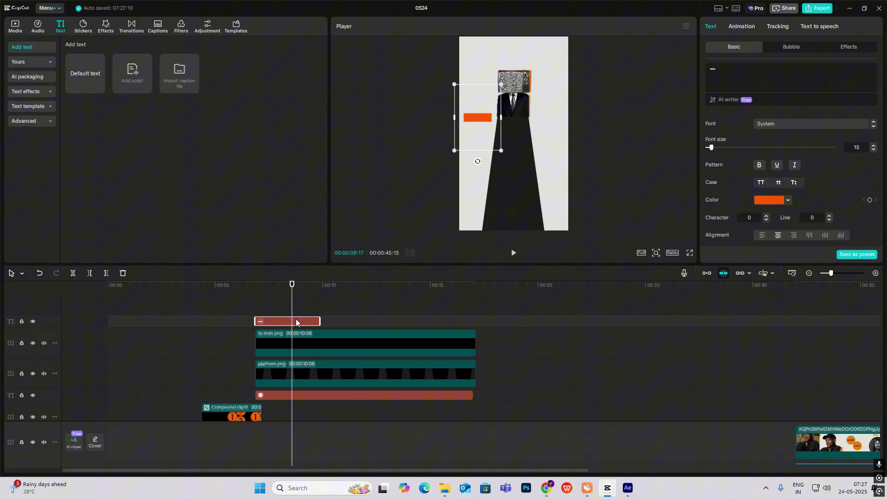
{"action": "left_click_drag", "start_coordinate": [320, 317], "coordinate": [477, 320]}
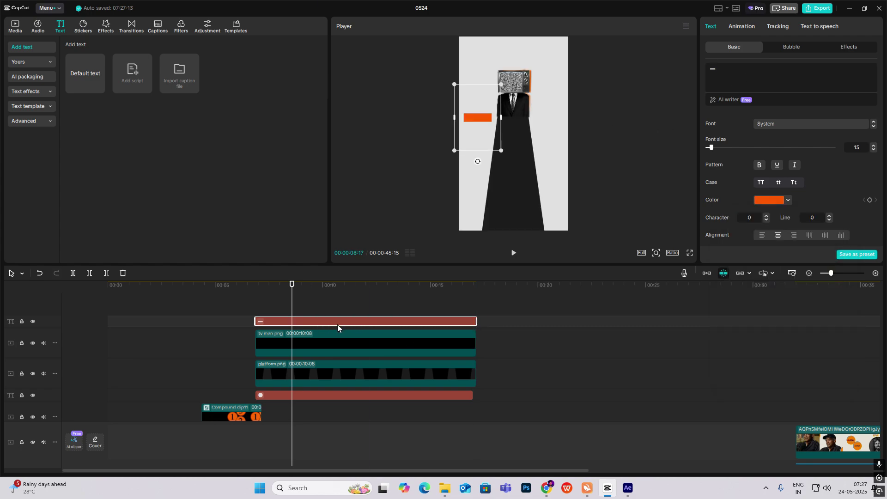
Duplicate the rectangle text clip, change the copy's text to Node, and make it small and black to fit inside the orange bar.
{"action": "left_click_drag", "start_coordinate": [337, 324], "coordinate": [340, 313], "text": "alt"}
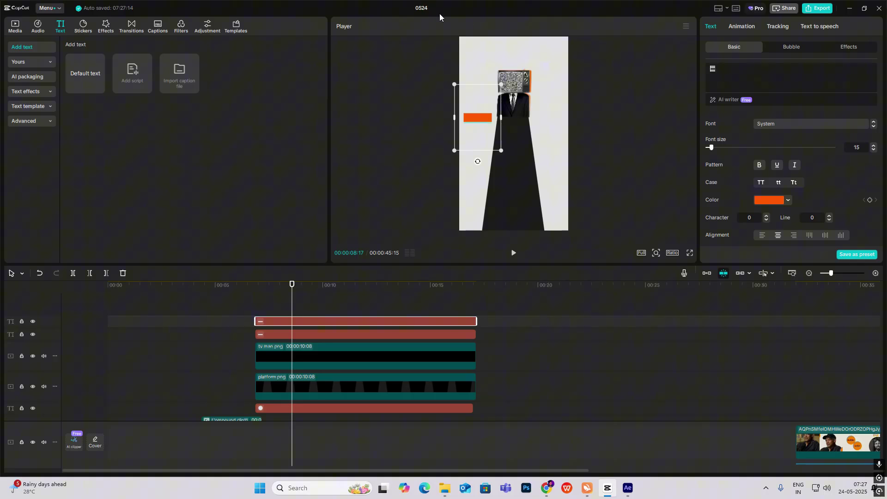
{"action": "type", "text": "Node"}
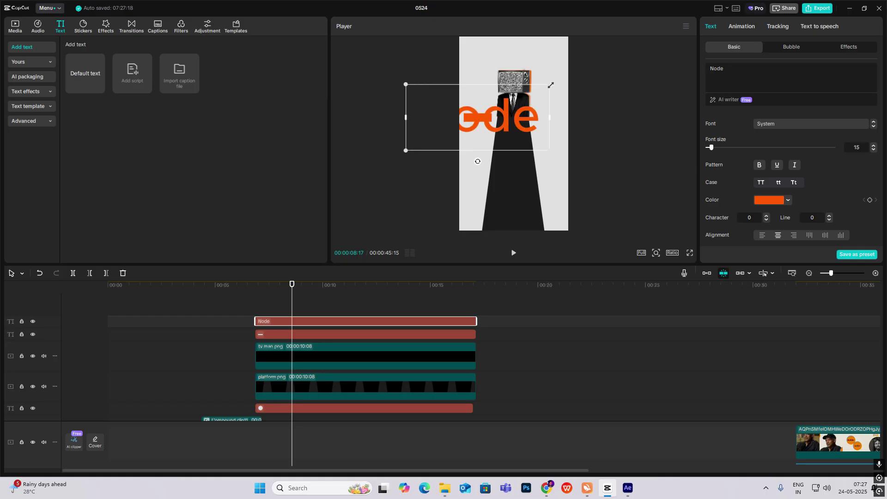
{"action": "left_click_drag", "start_coordinate": [551, 85], "coordinate": [468, 134]}
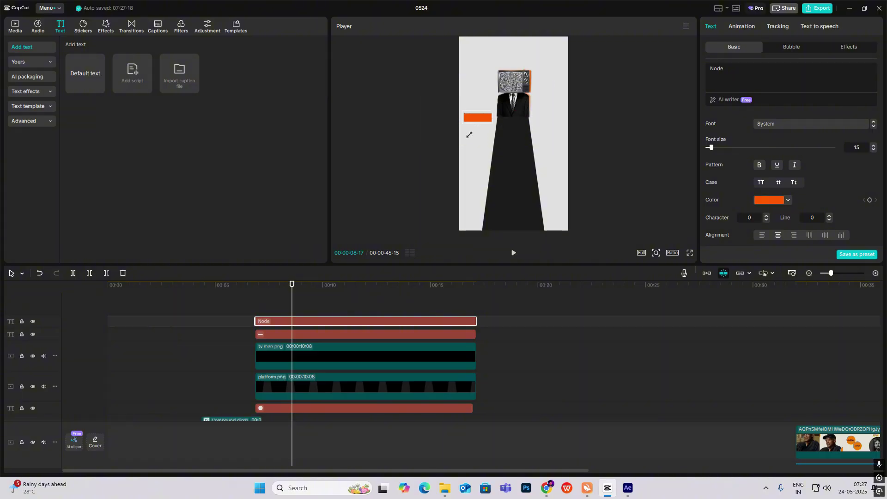
{"action": "left_click", "coordinate": [768, 200]}
{"action": "left_click_drag", "start_coordinate": [770, 221], "coordinate": [479, 353]}
{"action": "left_click", "coordinate": [497, 115]}
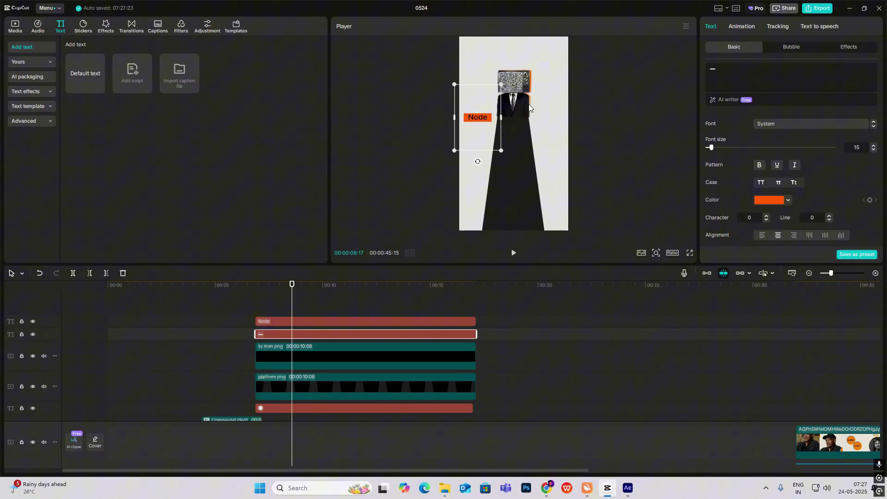
Combine the Node text and the orange bar into one compound clip and open its animation settings.
{"action": "left_click_drag", "start_coordinate": [516, 306], "coordinate": [433, 331]}
{"action": "key", "text": "alt+g"}
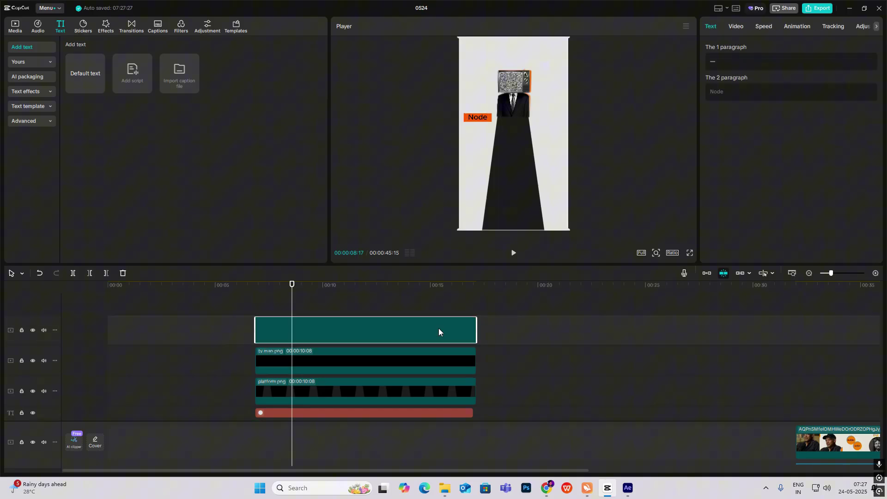
{"action": "left_click", "coordinate": [810, 30]}
Duplicate the Node label clip onto the track above and place the copy upper right of the TV man at X 1258, Y 1184.
{"action": "left_click_drag", "start_coordinate": [268, 331], "coordinate": [267, 315]}
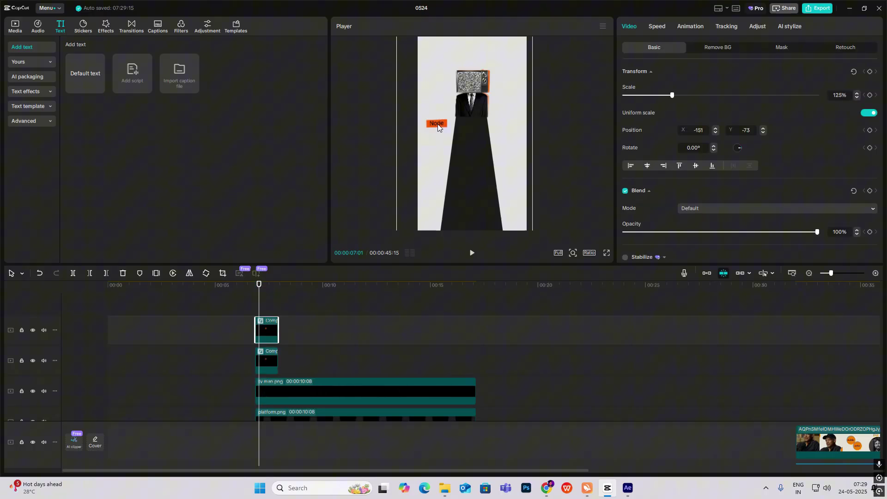
{"action": "left_click_drag", "start_coordinate": [441, 121], "coordinate": [509, 64]}
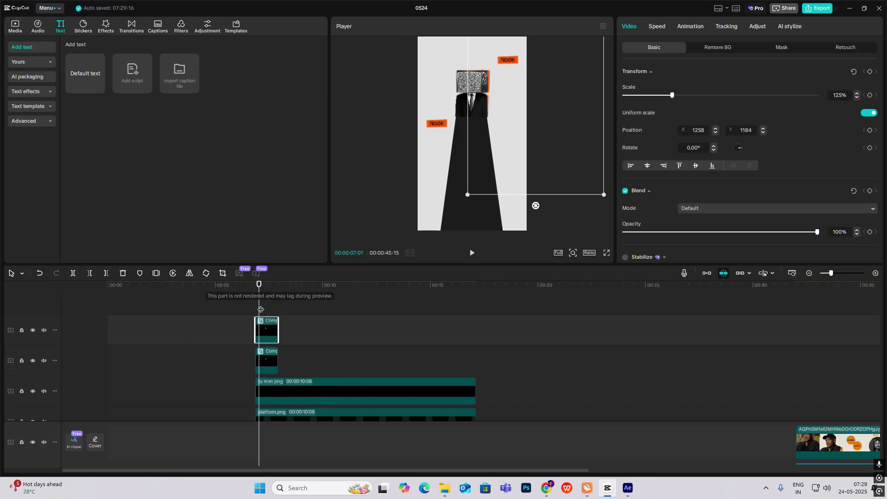
Change the copied label's nested text to Python, return to the main timeline, and place the label at X 1304, Y 1225.
{"action": "double_click", "coordinate": [267, 322]}
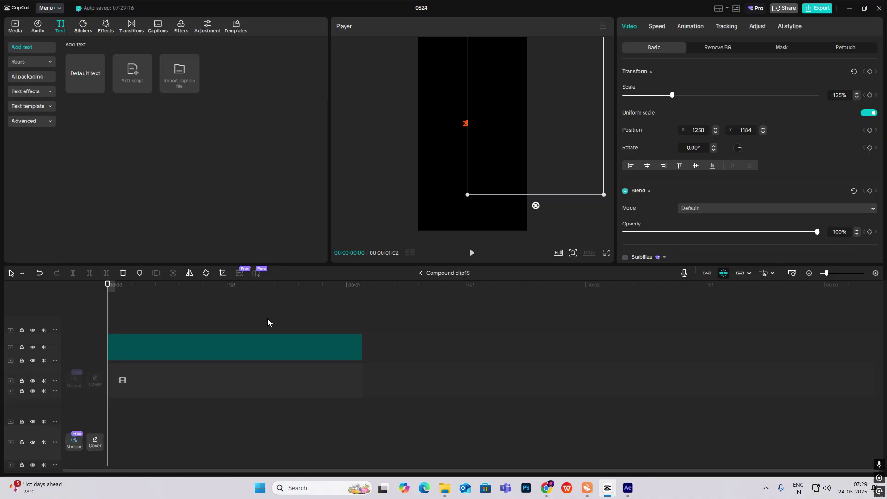
{"action": "double_click", "coordinate": [147, 340]}
{"action": "left_click", "coordinate": [117, 343]}
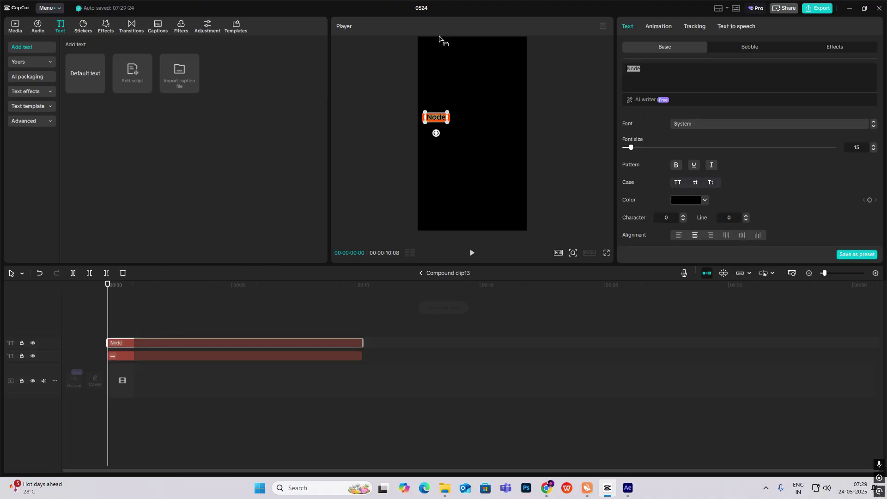
{"action": "type", "text": "Python"}
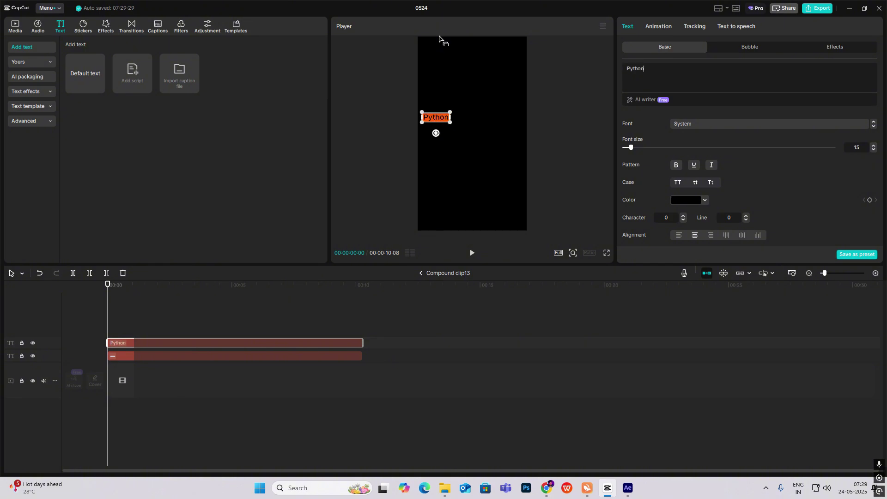
{"action": "left_click", "coordinate": [421, 273]}
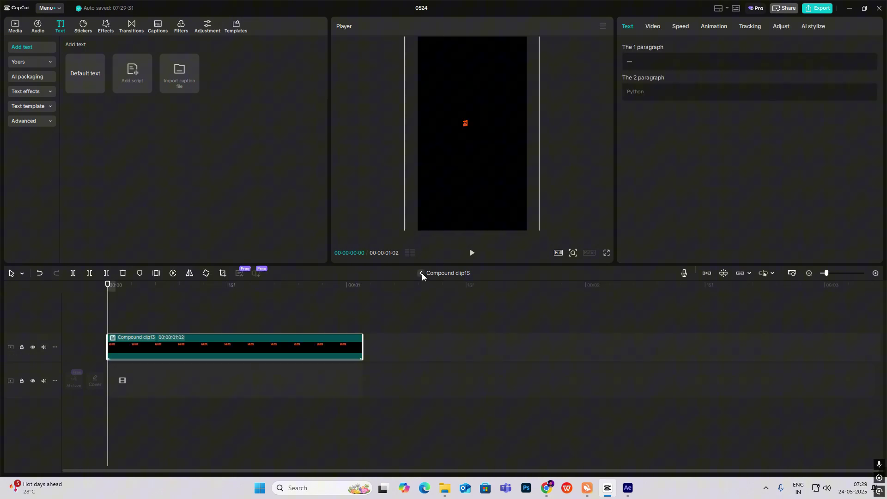
{"action": "left_click", "coordinate": [421, 273]}
{"action": "left_click_drag", "start_coordinate": [521, 113], "coordinate": [524, 110]}
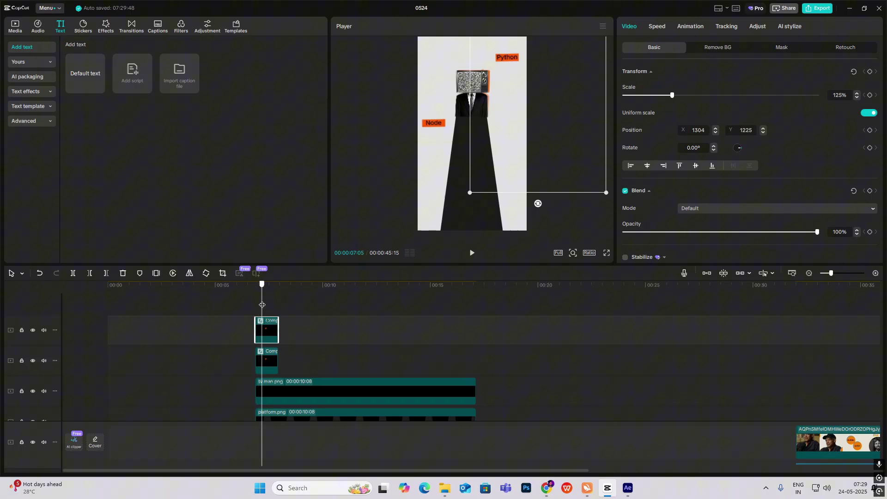
Add a freeze frame to the Python label at 00:00:07:10 and extend it to the end of the TV man clip.
{"action": "right_click", "coordinate": [273, 323]}
{"action": "mouse_move", "coordinate": [296, 192]}
{"action": "left_click", "coordinate": [437, 188]}
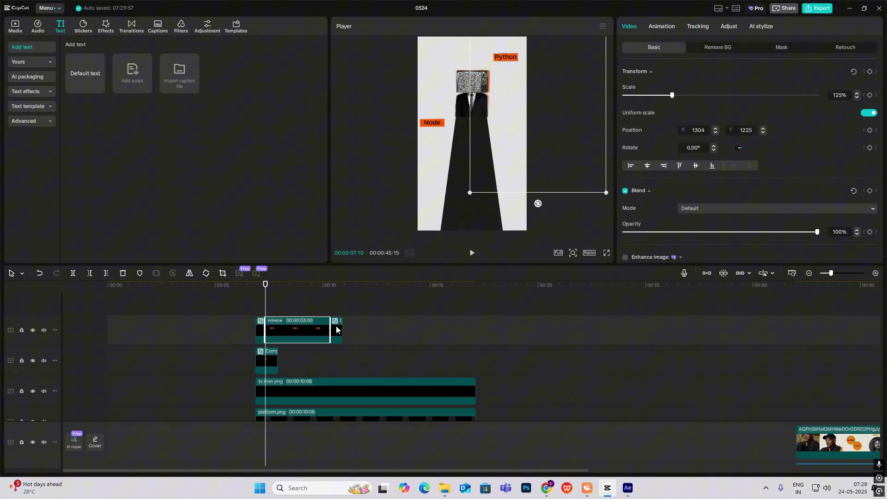
{"action": "left_click_drag", "start_coordinate": [342, 330], "coordinate": [475, 337]}
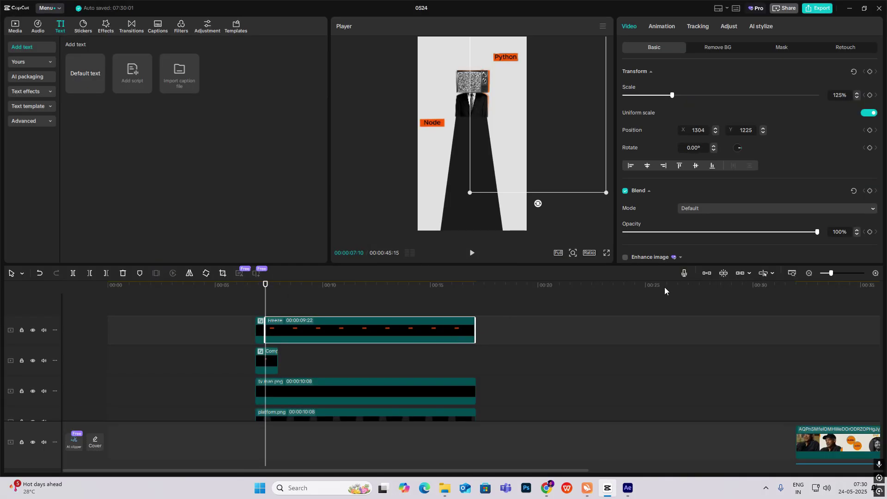
Turn timeline snapping on and add a freeze frame to the Node label at 00:00:07:10, lasting to the TV man clip's end.
{"action": "left_click", "coordinate": [722, 274]}
{"action": "right_click", "coordinate": [269, 360]}
{"action": "mouse_move", "coordinate": [303, 193]}
{"action": "left_click", "coordinate": [437, 190]}
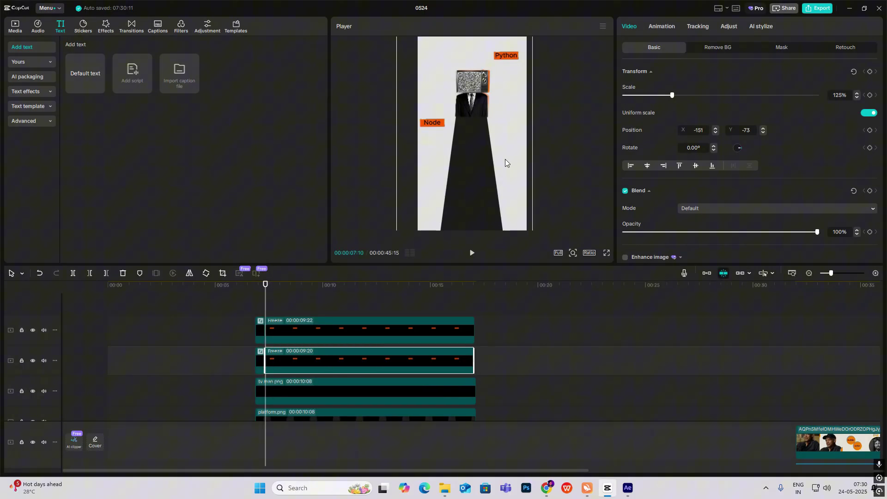
Remove the label parts before both freeze frames and extend the freeze clips back to the start of the TV man clip.
{"action": "left_click", "coordinate": [261, 307]}
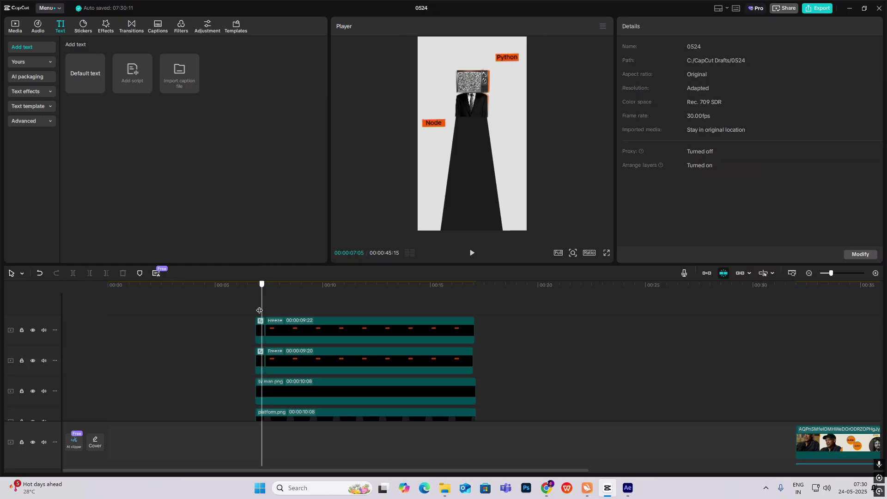
{"action": "mouse_move", "coordinate": [257, 307]}
{"action": "left_mouse_down"}
{"action": "mouse_move", "coordinate": [269, 315]}
{"action": "mouse_move", "coordinate": [262, 313]}
{"action": "left_mouse_up"}
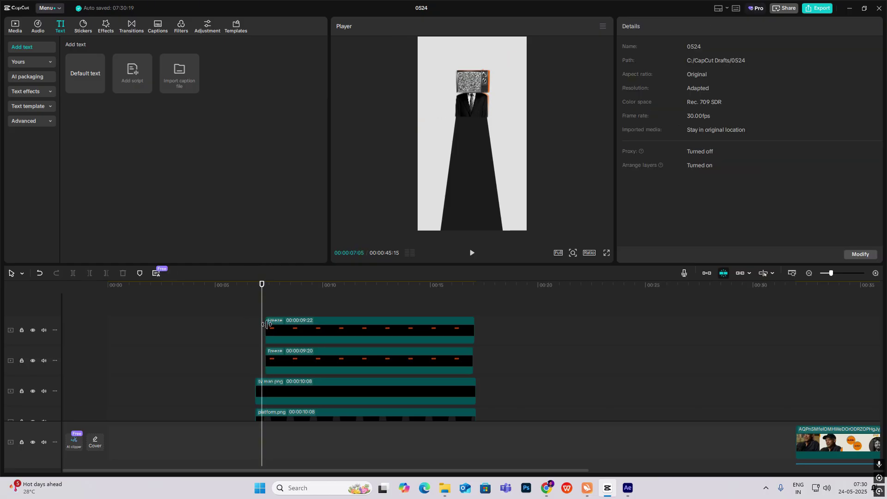
{"action": "left_click_drag", "start_coordinate": [267, 325], "coordinate": [256, 324]}
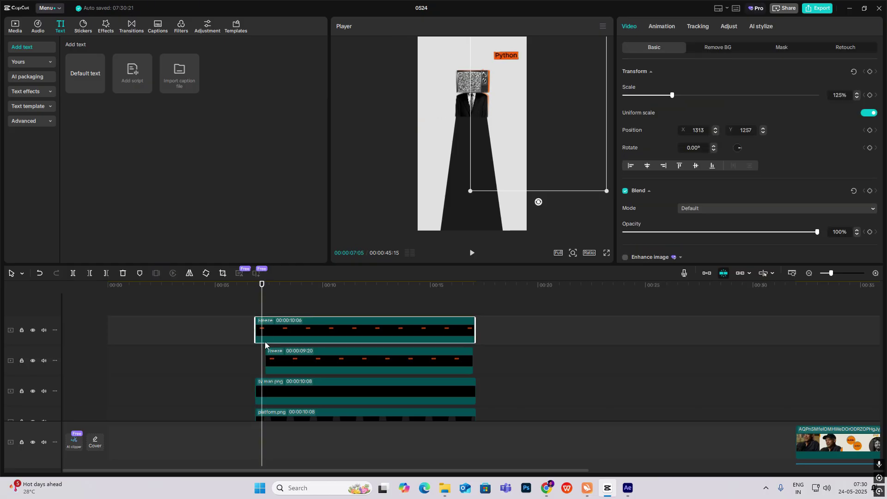
{"action": "left_click_drag", "start_coordinate": [267, 354], "coordinate": [256, 355]}
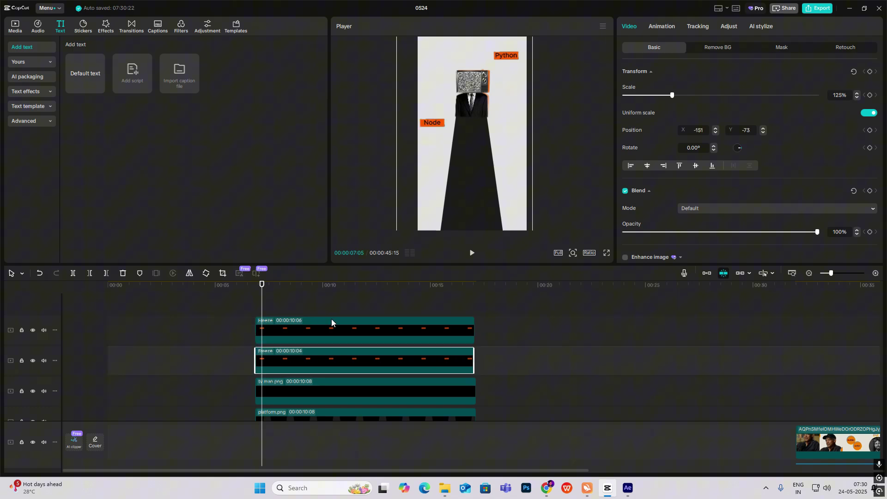
Combine both label freeze clips, the TV man, and the platform into one compound clip.
{"action": "scroll", "coordinate": [331, 321], "scroll_direction": "down", "scroll_amount": 2}
{"action": "left_click_drag", "start_coordinate": [546, 308], "coordinate": [317, 365]}
{"action": "key", "text": "alt+g"}
Add a transform keyframe to the TV man compound clip at its start, 00:00:06:26.
{"action": "left_click", "coordinate": [253, 306]}
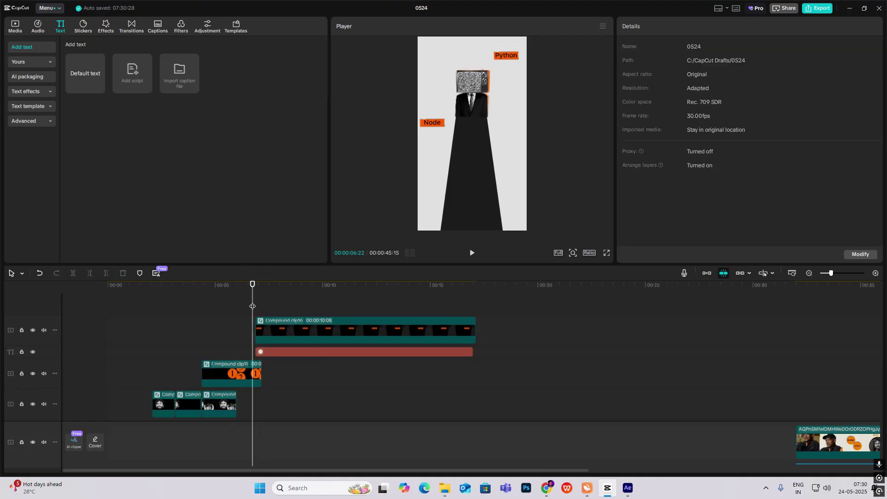
{"action": "left_click_drag", "start_coordinate": [252, 306], "coordinate": [255, 311]}
{"action": "left_click", "coordinate": [270, 323]}
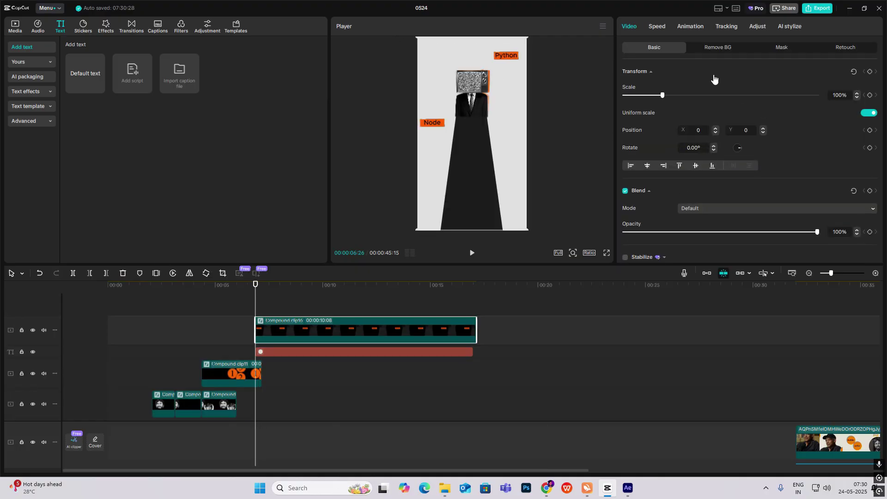
{"action": "left_click", "coordinate": [870, 73]}
At 00:00:08:22, enlarge the TV man compound clip to 239% and reposition it to about X 64, Y -2935.
{"action": "left_click", "coordinate": [295, 298]}
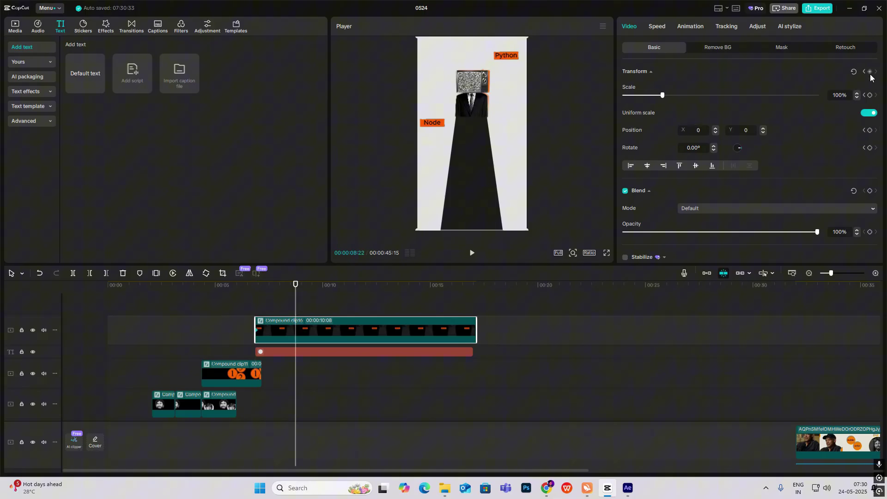
{"action": "left_click_drag", "start_coordinate": [668, 92], "coordinate": [692, 96]}
{"action": "left_click_drag", "start_coordinate": [517, 179], "coordinate": [516, 199]}
{"action": "left_click_drag", "start_coordinate": [692, 95], "coordinate": [716, 96]}
{"action": "left_click_drag", "start_coordinate": [492, 125], "coordinate": [492, 183]}
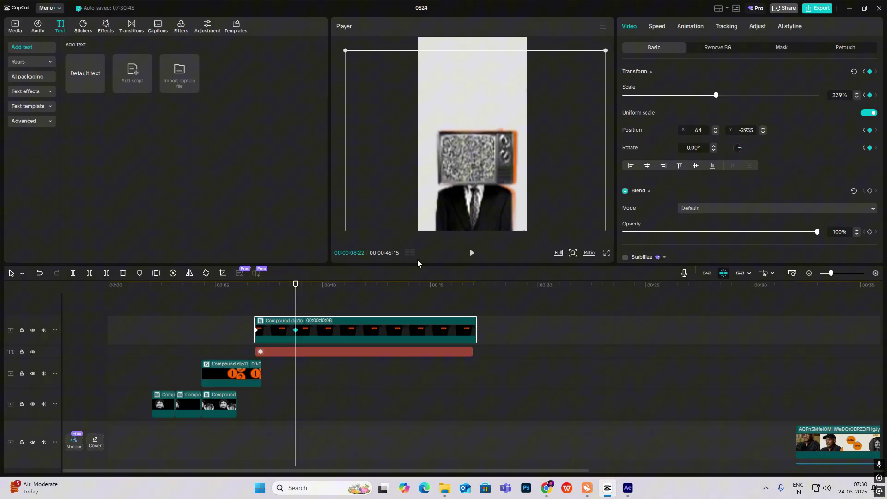
Show the TV man compound clip's keyframe graphs and apply a curve to the scale change between its two keyframes.
{"action": "left_click_drag", "start_coordinate": [256, 306], "coordinate": [299, 323]}
{"action": "left_click", "coordinate": [326, 331]}
{"action": "key", "text": "alt+k"}
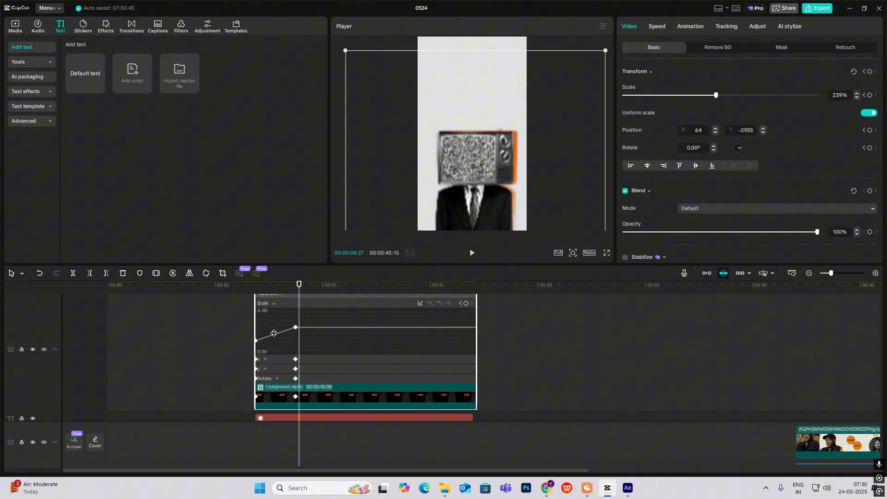
{"action": "left_click", "coordinate": [273, 333]}
{"action": "left_click", "coordinate": [419, 303]}
{"action": "left_click", "coordinate": [274, 331]}
{"action": "left_click", "coordinate": [265, 386]}
{"action": "key", "text": "space"}
Collapse the keyframe graphs and play the TV man zoom from the start of the compound clip.
{"action": "left_click", "coordinate": [265, 396]}
{"action": "key", "text": "alt+k"}
{"action": "left_click", "coordinate": [265, 305]}
{"action": "left_click", "coordinate": [292, 330]}
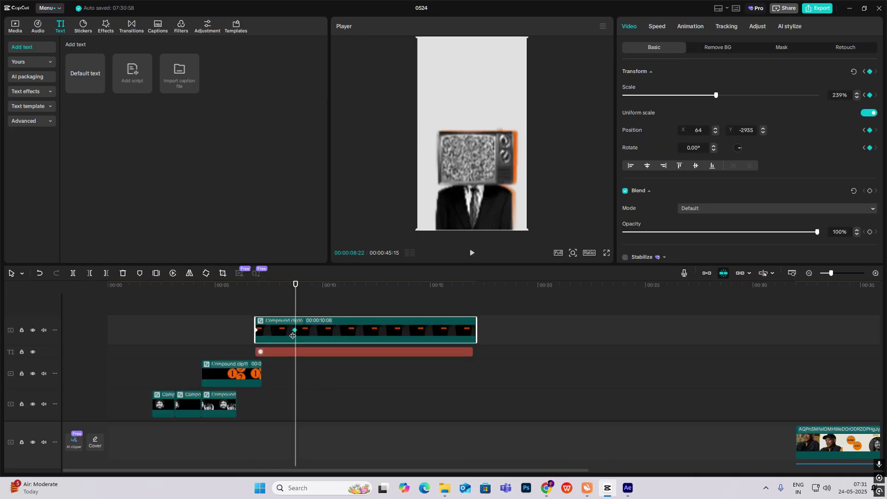
{"action": "left_click", "coordinate": [256, 308]}
{"action": "key", "text": "space"}
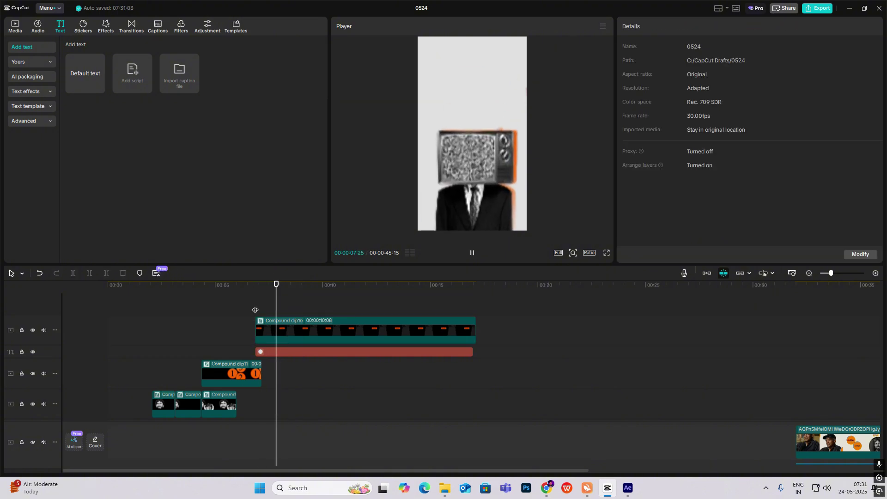
{"action": "key", "text": "space"}
Add line ani.mov beneath the TV man compound clip, aligned to its start, and position it at about X -82, Y -197.
{"action": "left_click", "coordinate": [15, 26]}
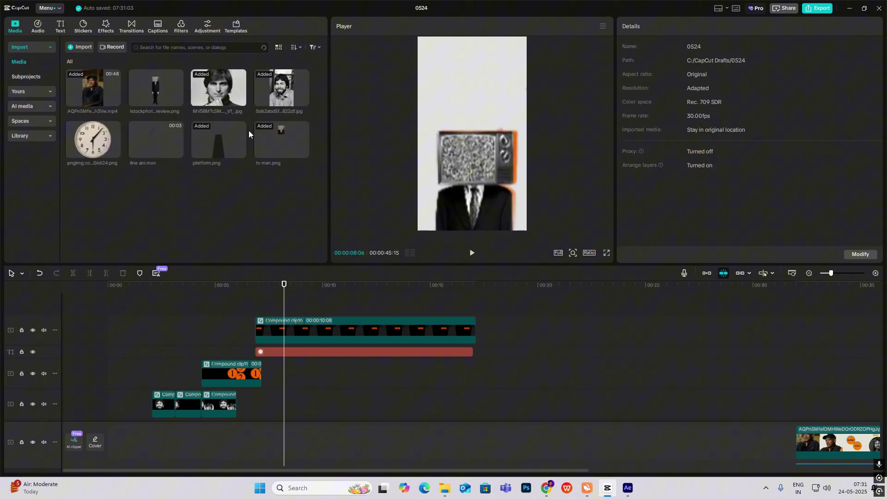
{"action": "left_click_drag", "start_coordinate": [152, 141], "coordinate": [256, 306]}
{"action": "left_click_drag", "start_coordinate": [442, 155], "coordinate": [440, 155]}
{"action": "left_click_drag", "start_coordinate": [285, 337], "coordinate": [285, 384]}
{"action": "left_click_drag", "start_coordinate": [470, 174], "coordinate": [457, 168]}
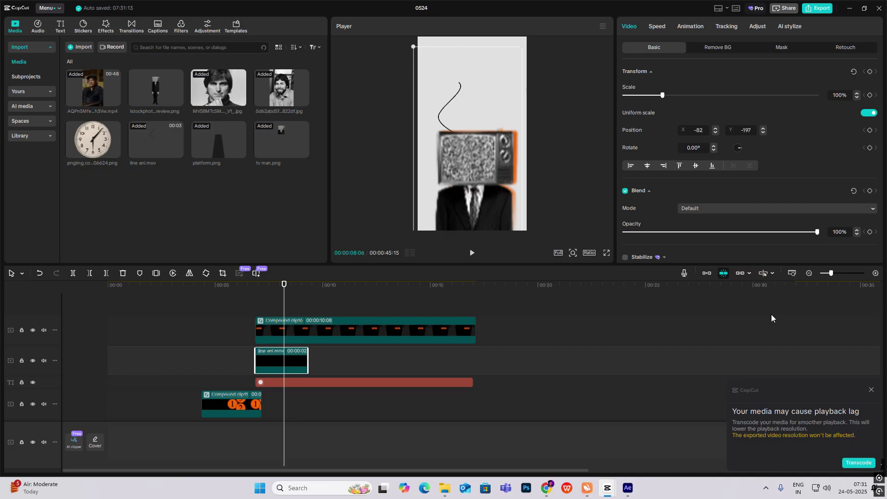
Examine how the clock breaks into quarters in the reference video around 00:00:44:00.
{"action": "left_click", "coordinate": [809, 273]}
{"action": "left_click", "coordinate": [809, 273]}
{"action": "left_click", "coordinate": [354, 380]}
{"action": "mouse_move", "coordinate": [354, 382]}
{"action": "left_mouse_down"}
{"action": "mouse_move", "coordinate": [334, 386]}
{"action": "mouse_move", "coordinate": [344, 394]}
{"action": "left_mouse_up"}
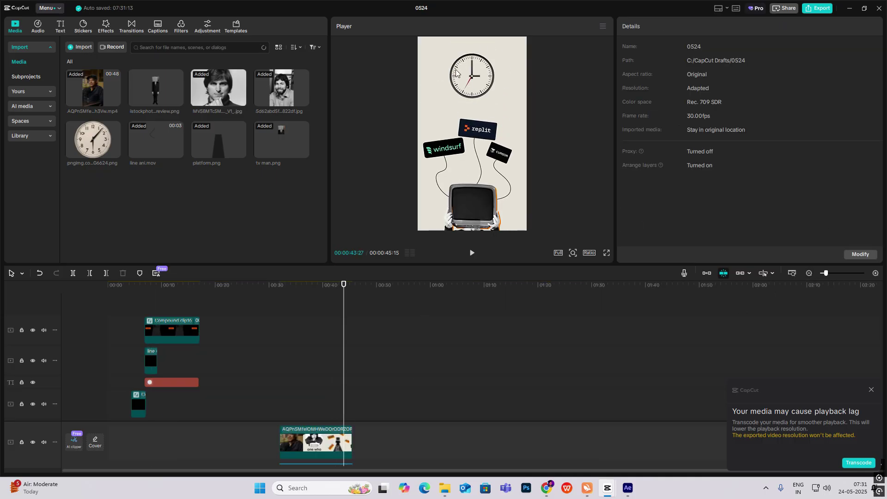
{"action": "left_click", "coordinate": [343, 404]}
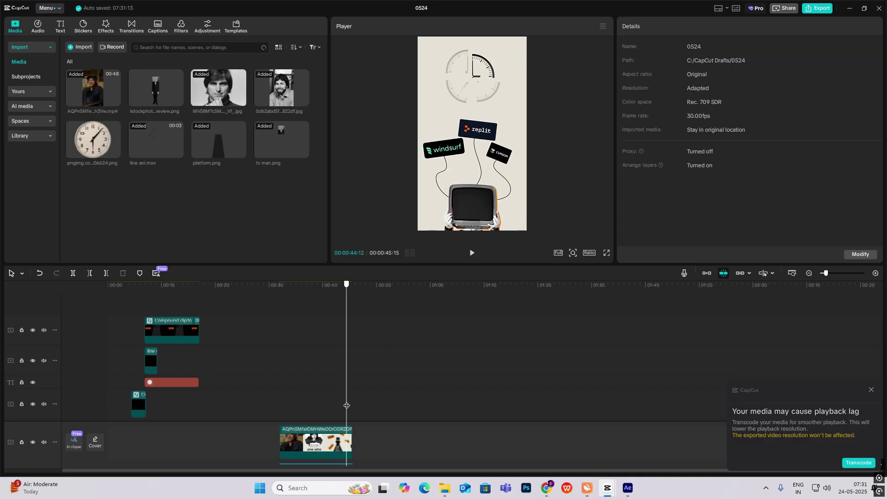
{"action": "left_click_drag", "start_coordinate": [347, 405], "coordinate": [344, 411]}
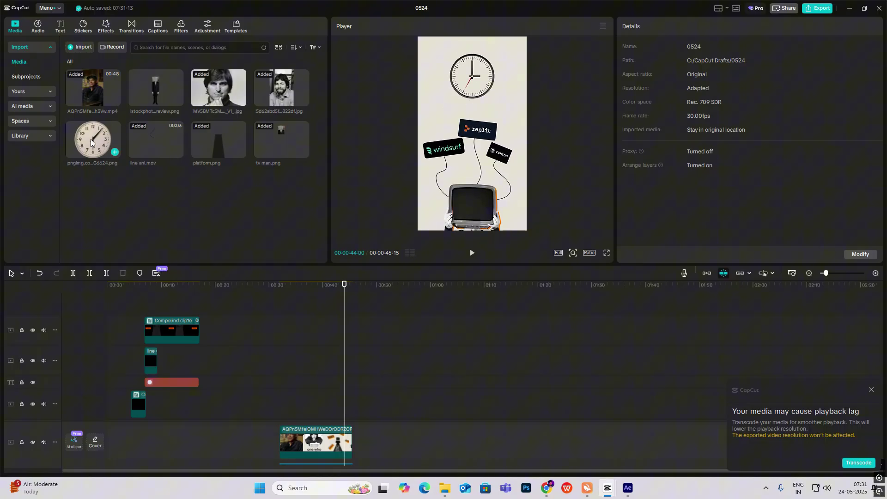
Place the clock PNG in the empty area before the reference video, starting at about 00:00:28:23, and scale it to 81%.
{"action": "left_click_drag", "start_coordinate": [90, 139], "coordinate": [272, 329]}
{"action": "left_click", "coordinate": [271, 330]}
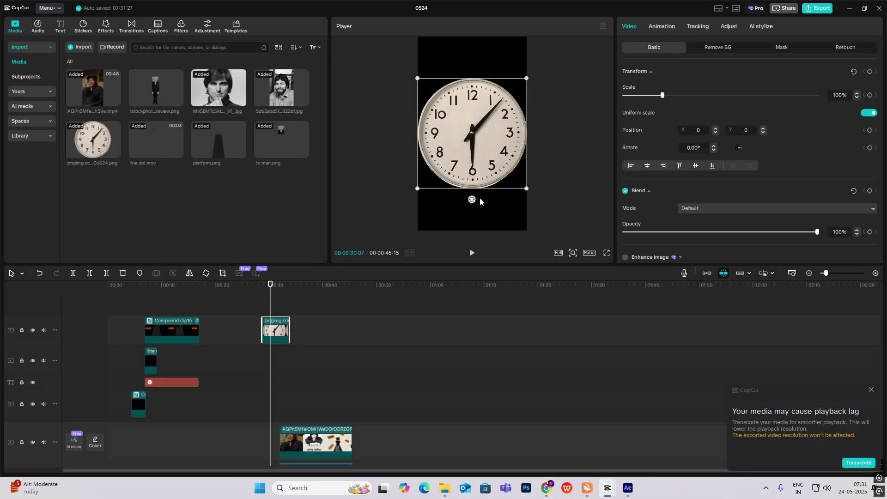
{"action": "left_click_drag", "start_coordinate": [530, 81], "coordinate": [520, 88]}
{"action": "left_click", "coordinate": [533, 190]}
{"action": "left_click", "coordinate": [276, 333]}
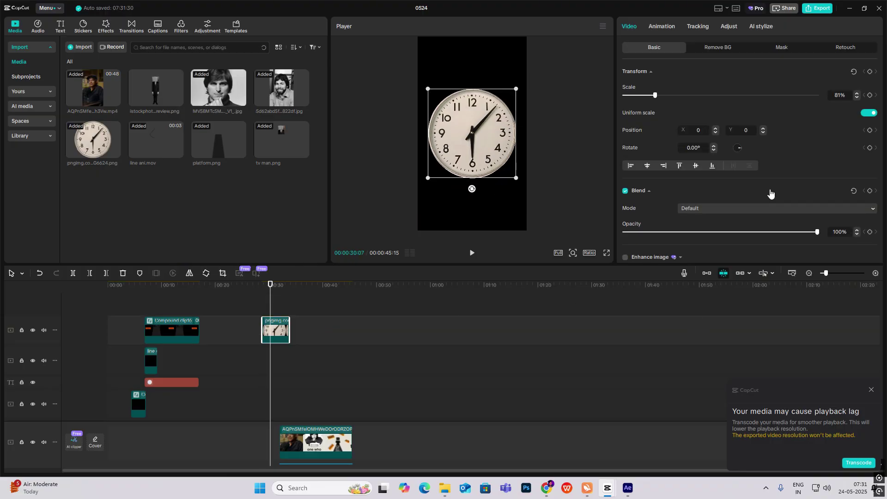
Apply a Split mask rotated 90° to the clock, duplicate the clip above it, and rotate the copy's mask to -90°.
{"action": "left_click", "coordinate": [784, 48]}
{"action": "left_click", "coordinate": [654, 89]}
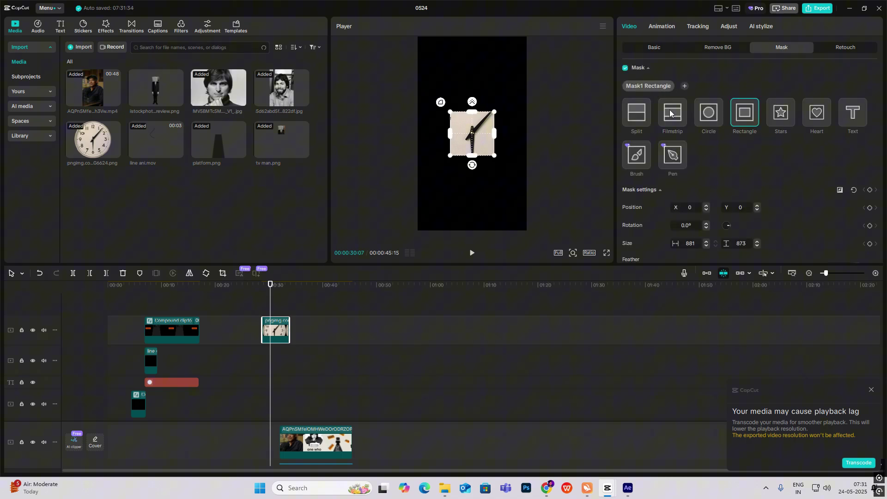
{"action": "left_click", "coordinate": [636, 113]}
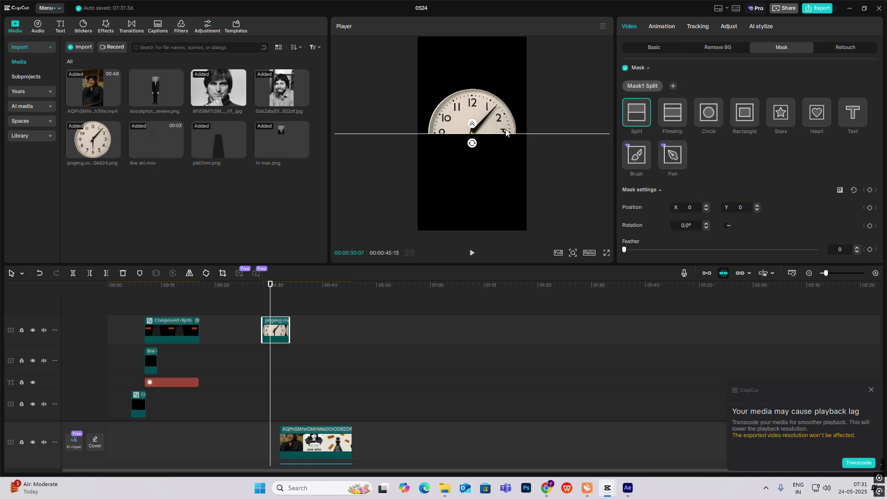
{"action": "left_click_drag", "start_coordinate": [474, 144], "coordinate": [389, 127]}
{"action": "left_click_drag", "start_coordinate": [290, 332], "coordinate": [290, 316]}
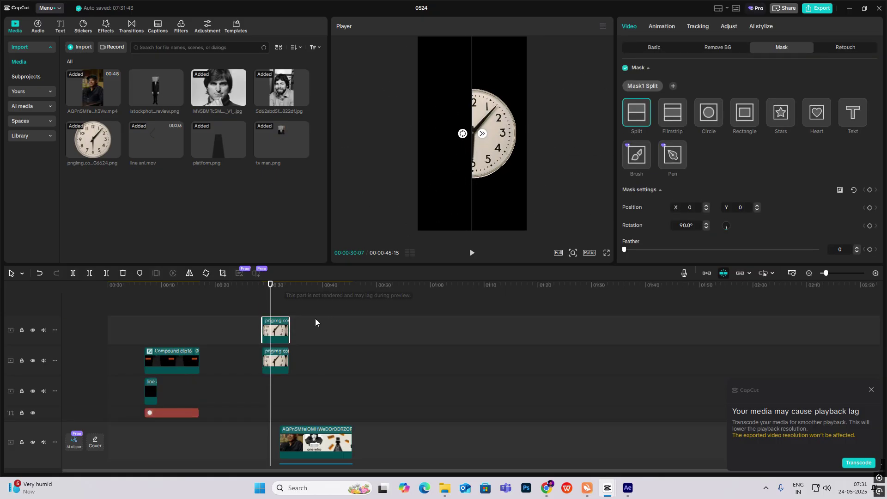
{"action": "left_click_drag", "start_coordinate": [464, 146], "coordinate": [381, 206]}
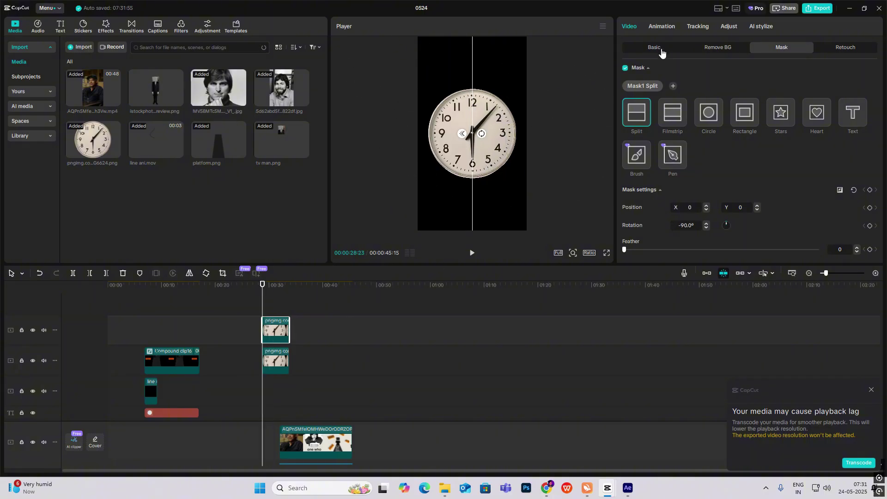
{"action": "left_click", "coordinate": [660, 51]}
{"action": "left_click_drag", "start_coordinate": [506, 127], "coordinate": [525, 134]}
{"action": "key", "text": "ctrl+z"}
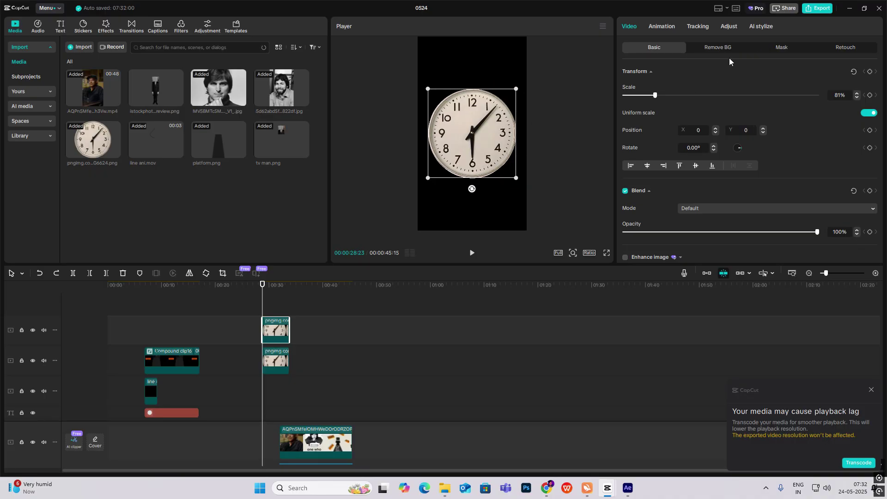
Convert the left clock half to a compound clip, cut it to its upper quarter with a Split mask, and move it to about X -114, Y 992.
{"action": "left_click", "coordinate": [781, 47]}
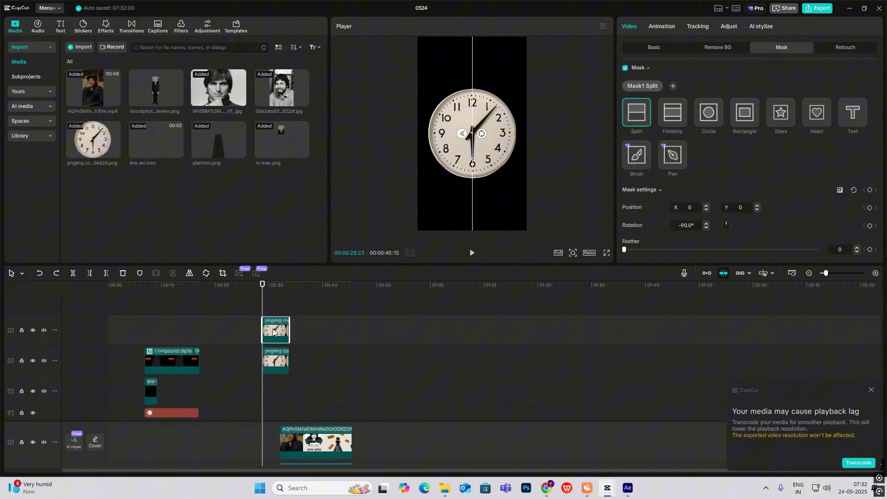
{"action": "key", "text": "alt+g"}
{"action": "left_click", "coordinate": [646, 86]}
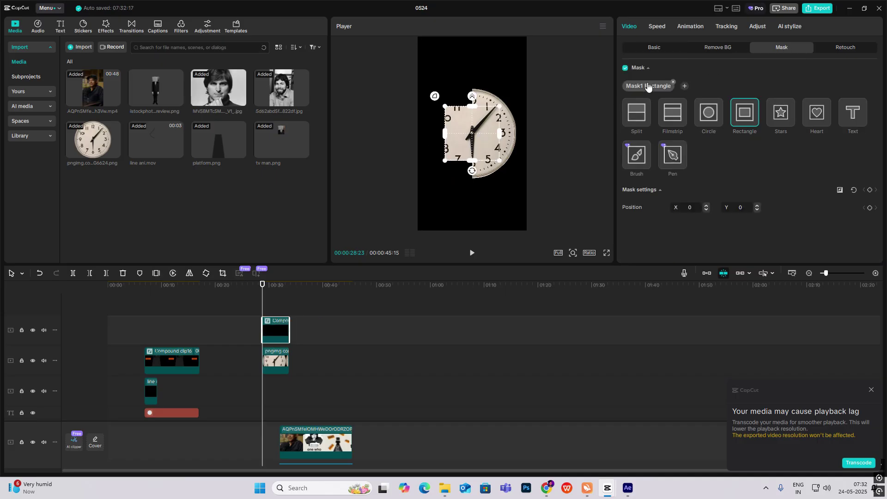
{"action": "left_click", "coordinate": [638, 114]}
{"action": "left_click_drag", "start_coordinate": [472, 143], "coordinate": [465, 157]}
{"action": "left_click", "coordinate": [665, 48]}
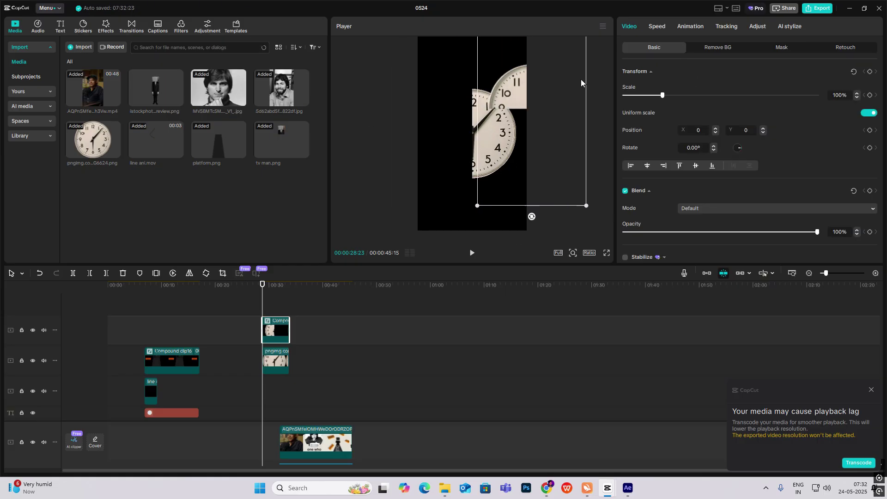
{"action": "left_click_drag", "start_coordinate": [568, 79], "coordinate": [447, 61]}
Duplicate the upper-left clock quarter, flip the copy's Split mask to show the lower-left quarter, and move the two pieces apart.
{"action": "left_click_drag", "start_coordinate": [273, 329], "coordinate": [273, 329]}
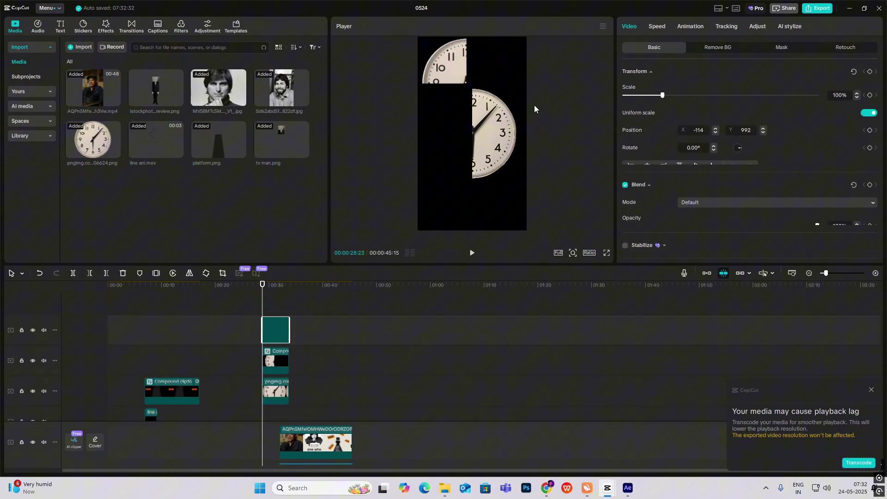
{"action": "left_click", "coordinate": [780, 48]}
{"action": "left_click_drag", "start_coordinate": [466, 94], "coordinate": [467, 57]}
{"action": "left_click", "coordinate": [280, 322]}
{"action": "left_click_drag", "start_coordinate": [458, 104], "coordinate": [428, 63]}
{"action": "left_click", "coordinate": [460, 51]}
{"action": "left_click", "coordinate": [508, 62]}
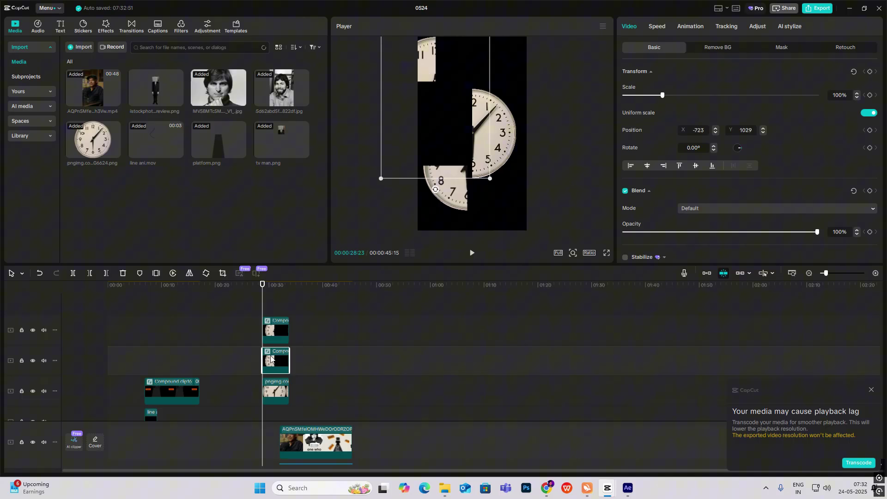
Convert the right clock half to a compound clip and apply a Split mask at 0° to keep its upper quarter.
{"action": "left_click", "coordinate": [281, 394]}
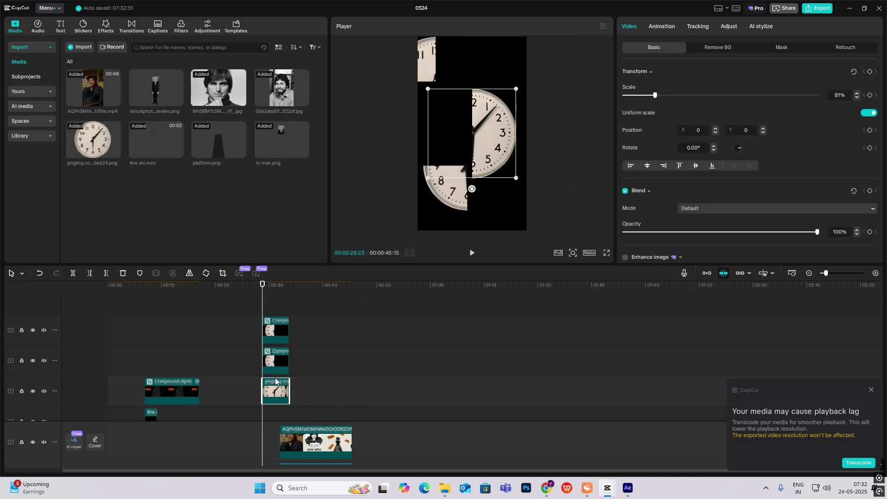
{"action": "key", "text": "alt+g"}
{"action": "left_click", "coordinate": [781, 48]}
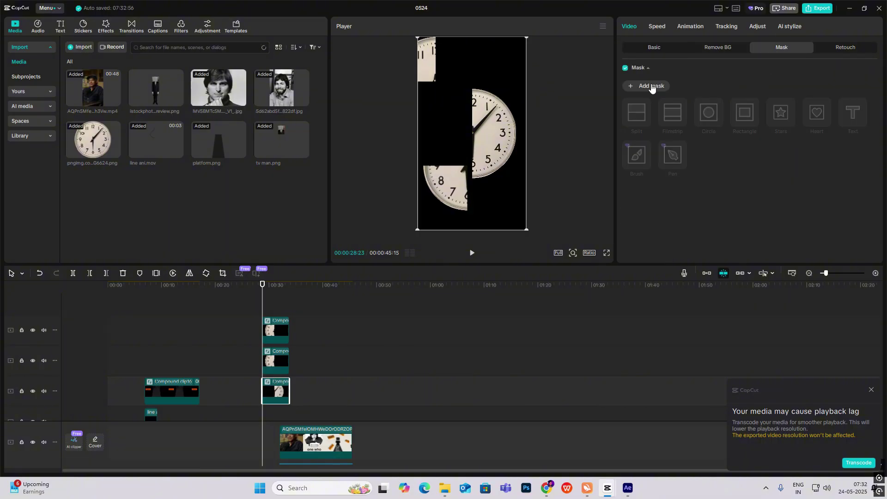
{"action": "left_click", "coordinate": [643, 87]}
{"action": "left_click", "coordinate": [638, 117]}
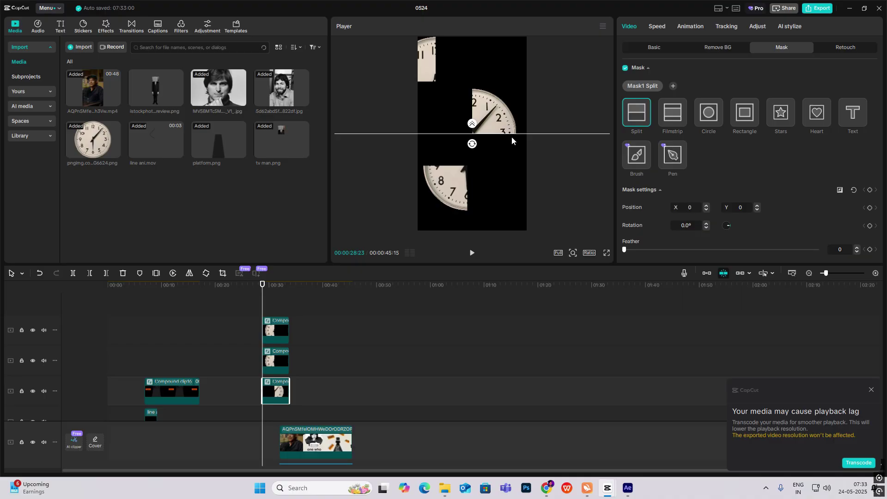
Move the upper-right clock quarter, paste a copy, and flip one clip's Split mask to show the lower-right quarter.
{"action": "left_click", "coordinate": [655, 51]}
{"action": "mouse_move", "coordinate": [482, 137]}
{"action": "left_mouse_down"}
{"action": "mouse_move", "coordinate": [504, 99]}
{"action": "mouse_move", "coordinate": [444, 77]}
{"action": "mouse_move", "coordinate": [467, 81]}
{"action": "mouse_move", "coordinate": [467, 143]}
{"action": "left_mouse_up"}
{"action": "left_click", "coordinate": [264, 392]}
{"action": "key", "text": "ctrl+v"}
{"action": "left_click", "coordinate": [782, 48]}
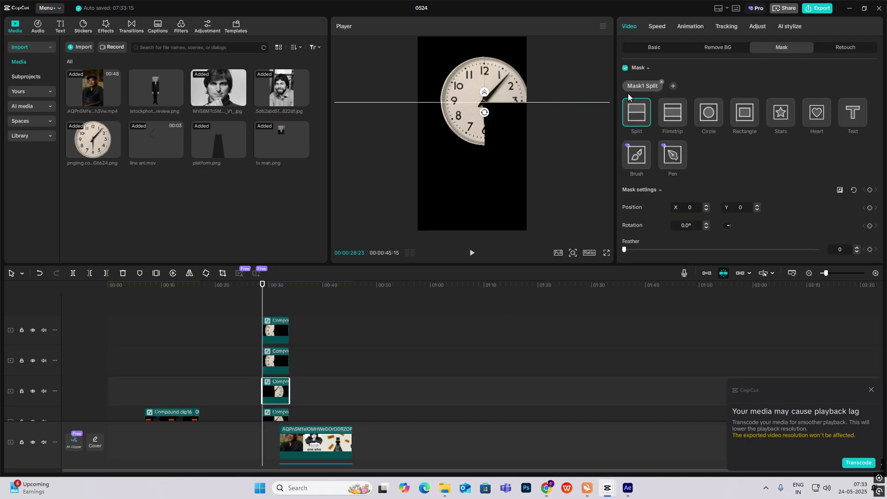
{"action": "left_click_drag", "start_coordinate": [486, 113], "coordinate": [486, 78]}
Select the clock quarter clips and move them so the reassembled clock sits in the centre of the frame.
{"action": "left_click", "coordinate": [411, 230]}
{"action": "left_click_drag", "start_coordinate": [308, 323], "coordinate": [233, 418]}
{"action": "left_click_drag", "start_coordinate": [482, 170], "coordinate": [476, 155]}
{"action": "left_click", "coordinate": [568, 149]}
{"action": "scroll", "coordinate": [280, 329], "scroll_direction": "down", "scroll_amount": 2}
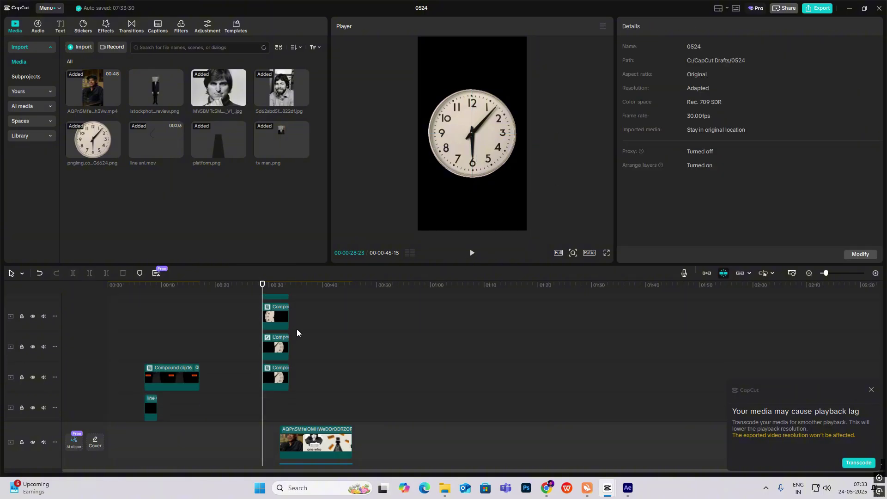
{"action": "scroll", "coordinate": [284, 317], "scroll_direction": "up", "scroll_amount": 1}
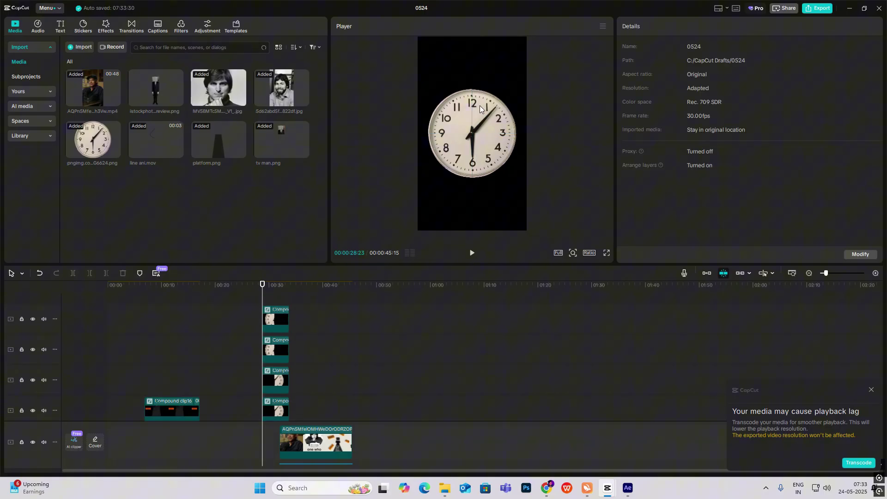
{"action": "left_click", "coordinate": [281, 351]}
{"action": "left_click_drag", "start_coordinate": [501, 133], "coordinate": [524, 112]}
{"action": "key", "text": "ctrl+z"}
{"action": "left_click", "coordinate": [278, 378]}
{"action": "key", "text": "ctrl+z"}
{"action": "left_click", "coordinate": [283, 409]}
{"action": "left_click_drag", "start_coordinate": [464, 168], "coordinate": [505, 88]}
{"action": "key", "text": "ctrl+z"}
Add Transform keyframes at 00:00:28:23 to the lower-left, upper-left and lower-right clock quarter clips.
{"action": "scroll", "coordinate": [300, 376], "scroll_direction": "down", "scroll_amount": 2}
{"action": "scroll", "coordinate": [283, 369], "scroll_direction": "up", "scroll_amount": 2}
{"action": "left_click_drag", "start_coordinate": [329, 307], "coordinate": [263, 382]}
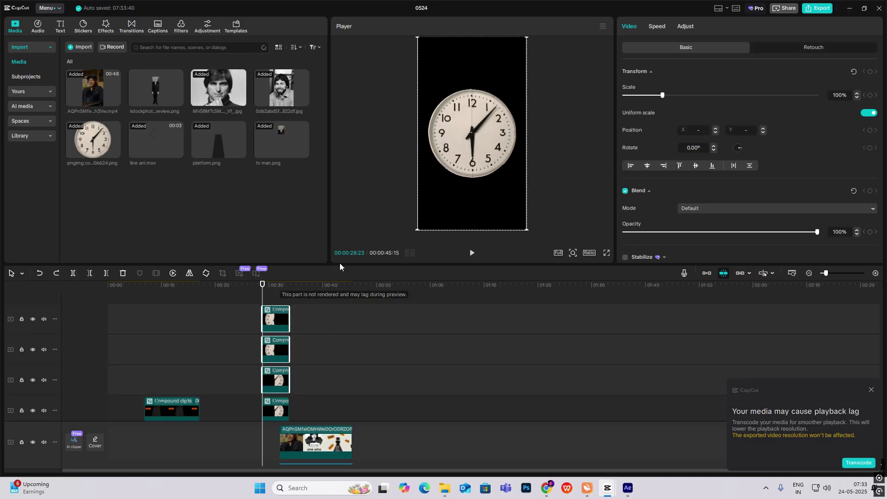
{"action": "left_click", "coordinate": [269, 300]}
{"action": "left_click", "coordinate": [268, 318]}
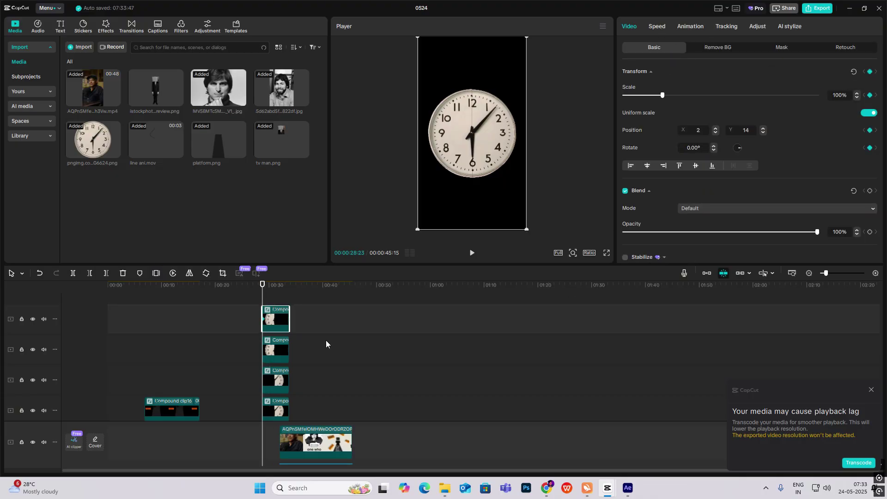
{"action": "left_click", "coordinate": [272, 350]}
{"action": "left_click", "coordinate": [870, 72]}
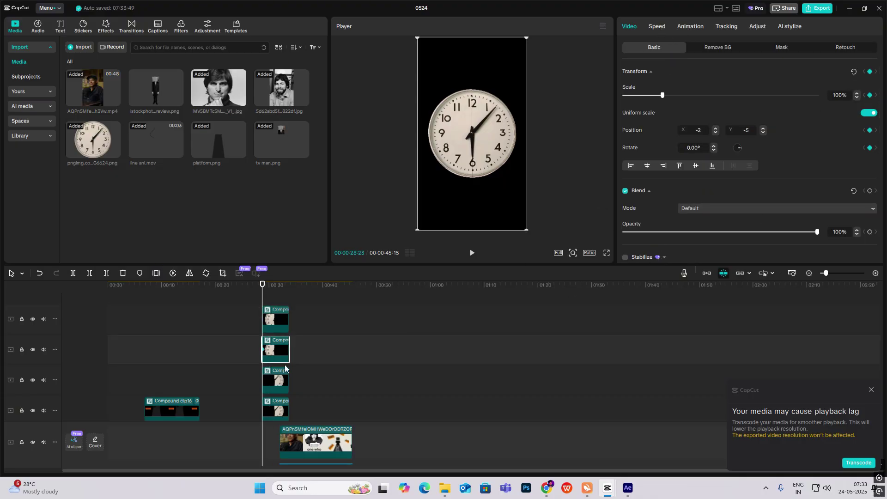
{"action": "left_click", "coordinate": [275, 375]}
{"action": "left_click", "coordinate": [869, 71]}
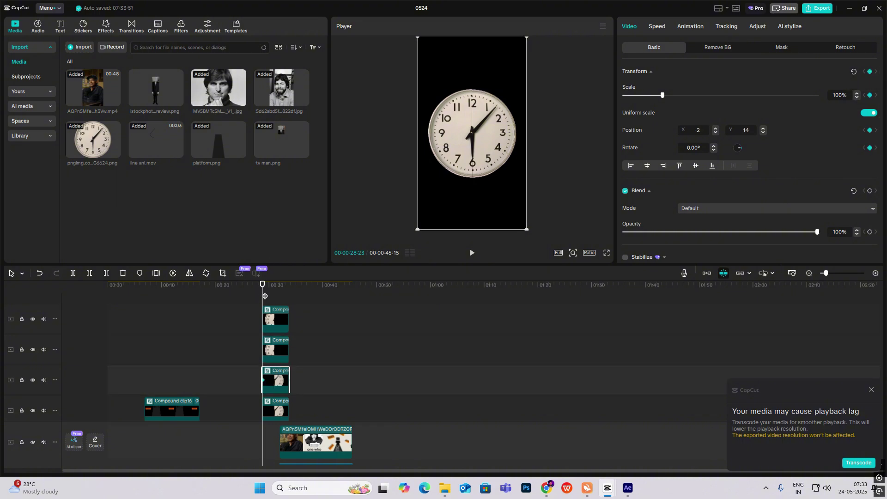
At 00:00:31:00, keyframe both left clock quarters and move the lower-left quarter down and outward to about X -158, Y -626.
{"action": "left_click_drag", "start_coordinate": [264, 296], "coordinate": [275, 296]}
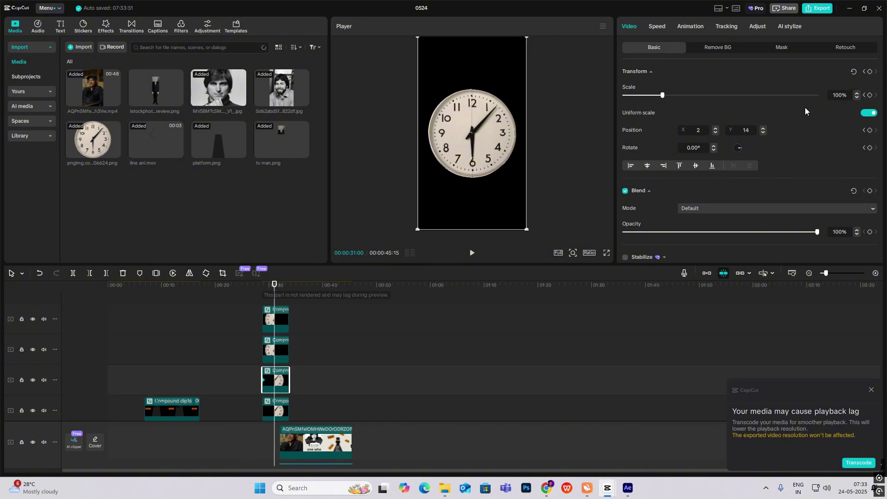
{"action": "left_click", "coordinate": [275, 356]}
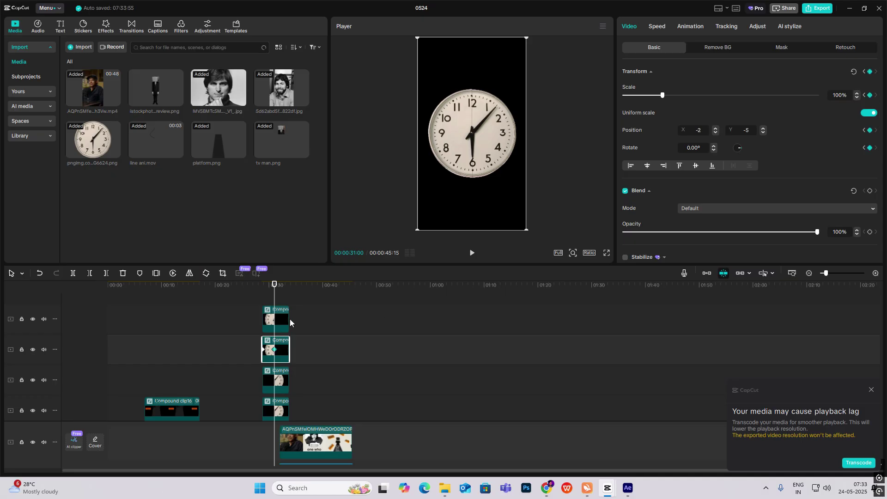
{"action": "left_click", "coordinate": [284, 320]}
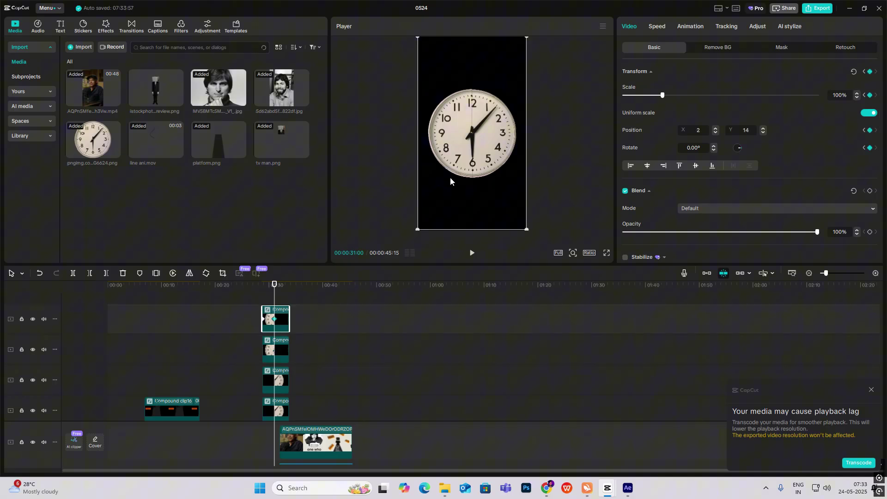
{"action": "mouse_move", "coordinate": [461, 169]}
{"action": "left_mouse_down"}
{"action": "mouse_move", "coordinate": [453, 196]}
{"action": "mouse_move", "coordinate": [458, 173]}
{"action": "left_mouse_up"}
{"action": "left_click", "coordinate": [280, 334]}
{"action": "left_click", "coordinate": [459, 121]}
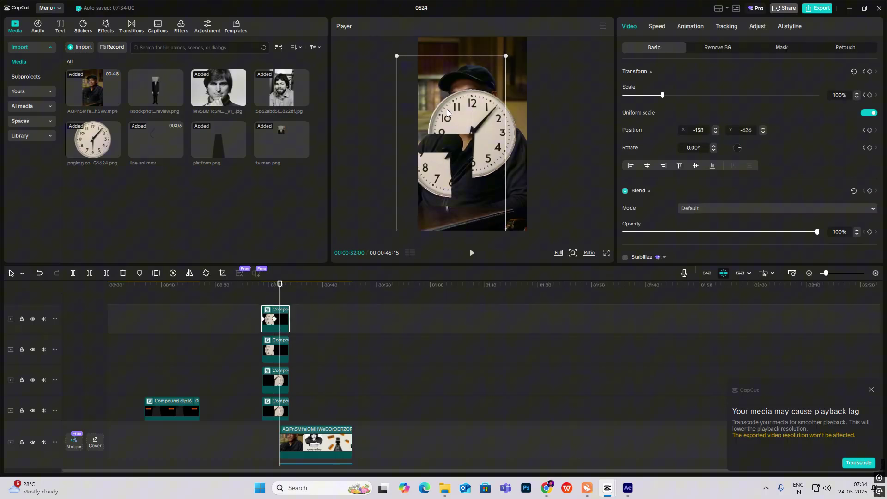
Move the reference video clip on the main track later, to start at about 00:53, clear of the clock clips.
{"action": "scroll", "coordinate": [323, 425], "scroll_direction": "down", "scroll_amount": 2}
{"action": "left_click_drag", "start_coordinate": [316, 443], "coordinate": [428, 443]}
{"action": "scroll", "coordinate": [285, 416], "scroll_direction": "up", "scroll_amount": 2}
At 00:00:31:00, move the upper-left clock quarter up and outward and the lower-right quarter down and outward, and scrub through the motion.
{"action": "left_click", "coordinate": [279, 352]}
{"action": "left_click", "coordinate": [281, 332]}
{"action": "left_click_drag", "start_coordinate": [279, 305], "coordinate": [275, 304]}
{"action": "left_click", "coordinate": [280, 364]}
{"action": "left_click_drag", "start_coordinate": [497, 131], "coordinate": [460, 100]}
{"action": "scroll", "coordinate": [283, 393], "scroll_direction": "down", "scroll_amount": 1}
{"action": "left_click", "coordinate": [282, 357]}
{"action": "left_click_drag", "start_coordinate": [492, 158], "coordinate": [513, 191]}
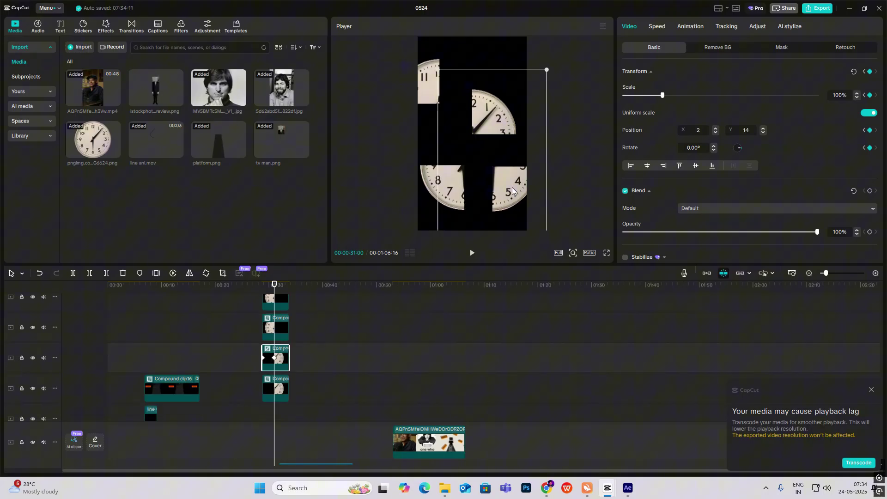
{"action": "scroll", "coordinate": [276, 328], "scroll_direction": "up", "scroll_amount": 2}
{"action": "left_click", "coordinate": [265, 304]}
{"action": "left_click_drag", "start_coordinate": [264, 304], "coordinate": [269, 310]}
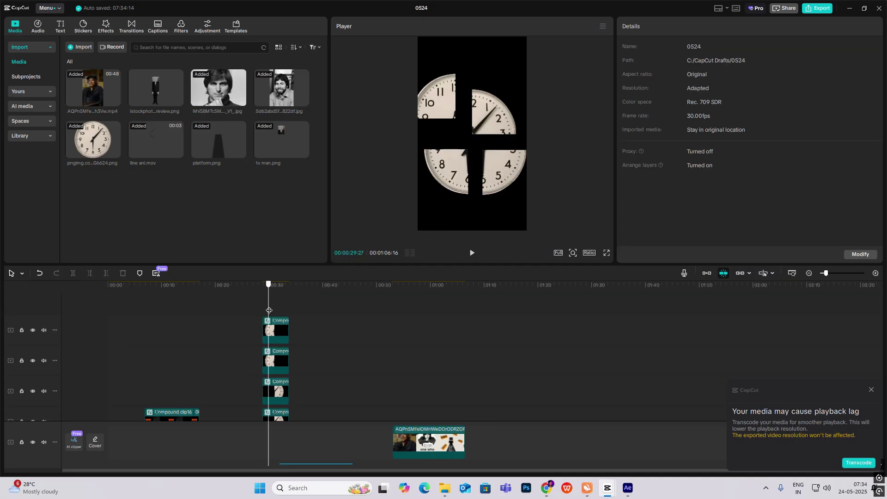
Apply the Fade Out exit animation to the lower-left and upper-left clock quarter clips.
{"action": "left_click", "coordinate": [271, 330]}
{"action": "left_click", "coordinate": [679, 25]}
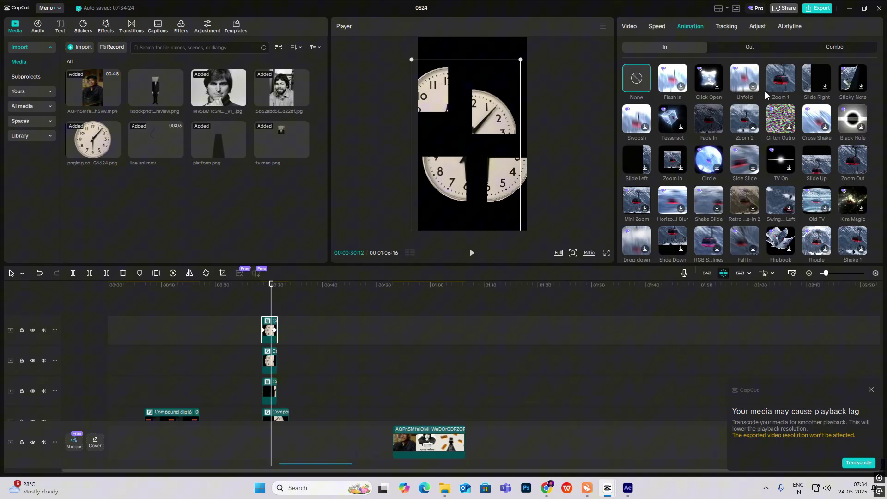
{"action": "left_click", "coordinate": [750, 47]}
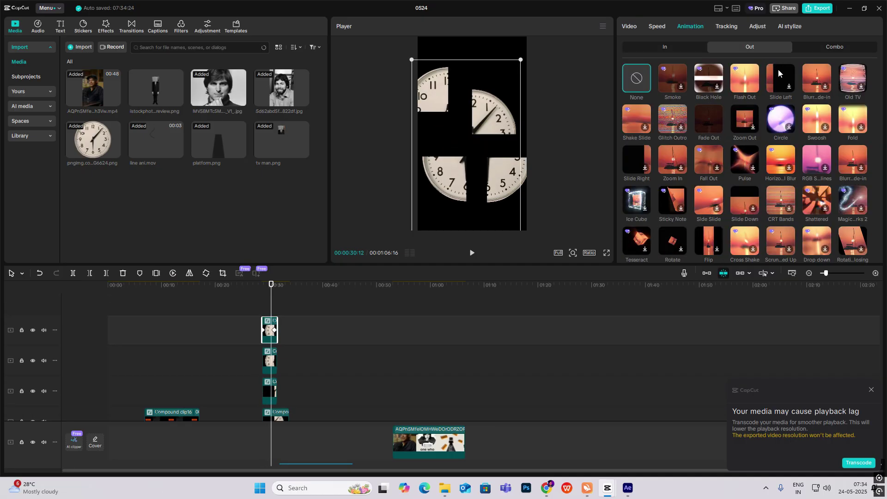
{"action": "left_click", "coordinate": [709, 119]}
{"action": "left_click", "coordinate": [270, 360]}
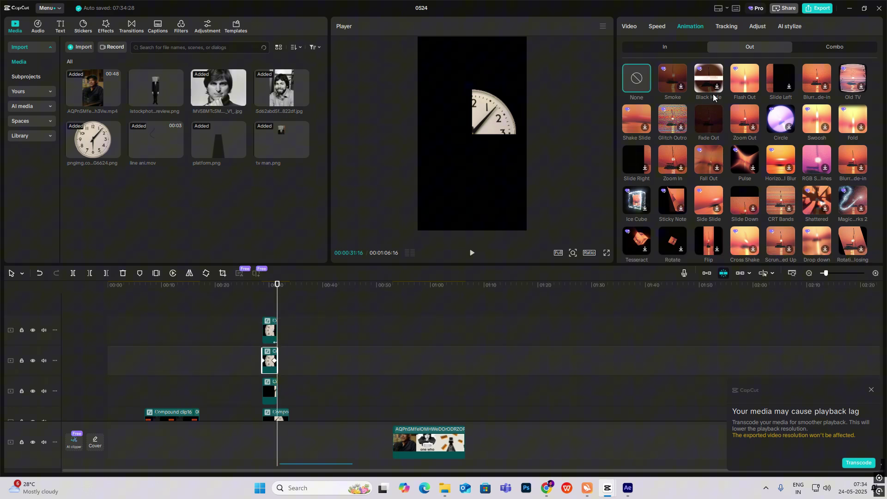
{"action": "left_click", "coordinate": [384, 341]}
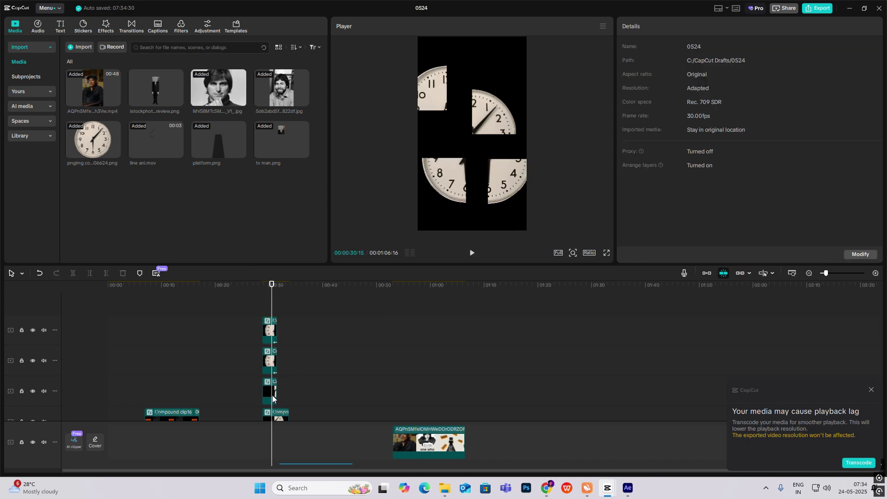
Apply the Fade Out exit animation to the lower-right clock quarter clip.
{"action": "left_click", "coordinate": [268, 403]}
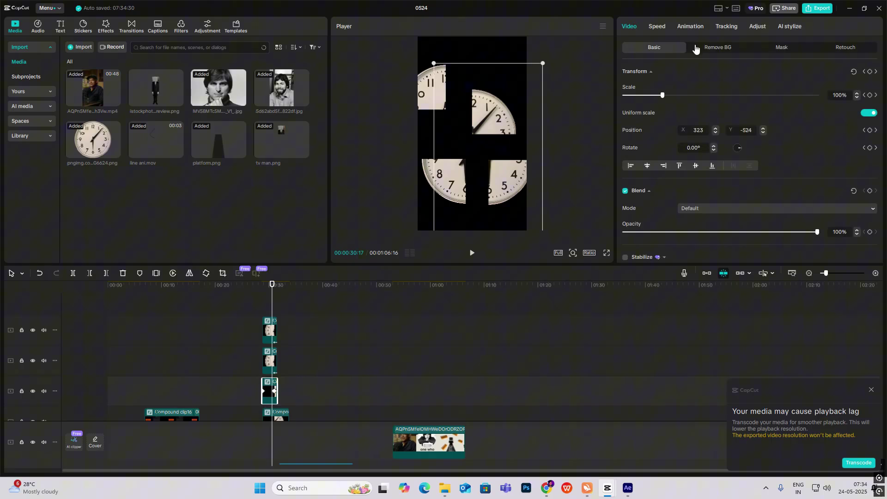
{"action": "left_click", "coordinate": [691, 27]}
{"action": "left_click", "coordinate": [750, 47]}
{"action": "left_click", "coordinate": [709, 118]}
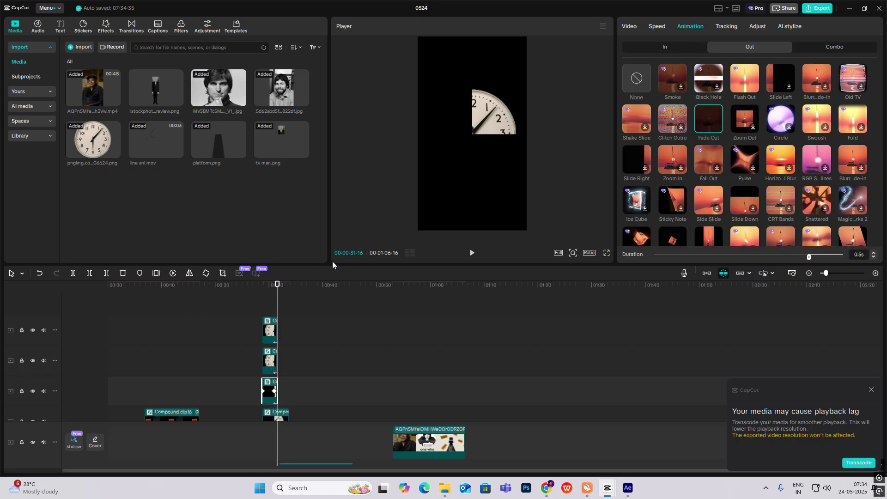
Play back the clock splitting apart and check the fade-outs and the clip layout on the timeline.
{"action": "left_click", "coordinate": [262, 308]}
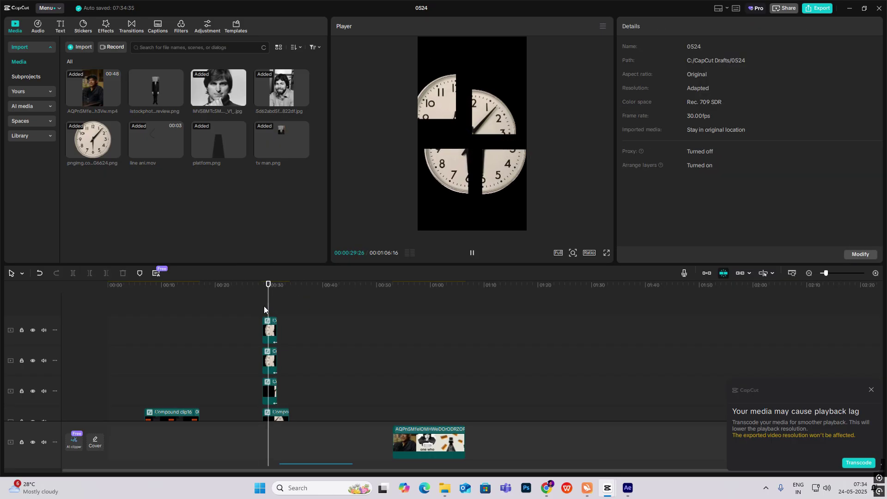
{"action": "key", "text": "space"}
{"action": "scroll", "coordinate": [264, 306], "scroll_direction": "down", "scroll_amount": 1}
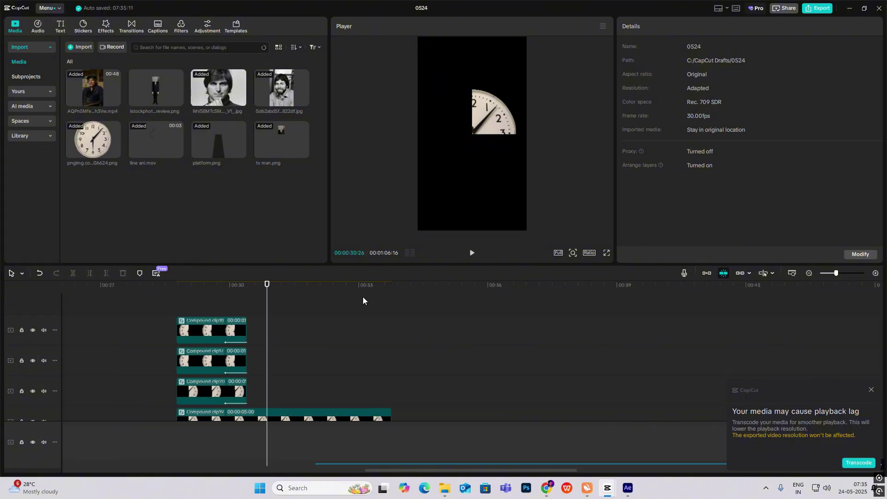
{"action": "scroll", "coordinate": [363, 296], "scroll_direction": "down", "scroll_amount": 4}
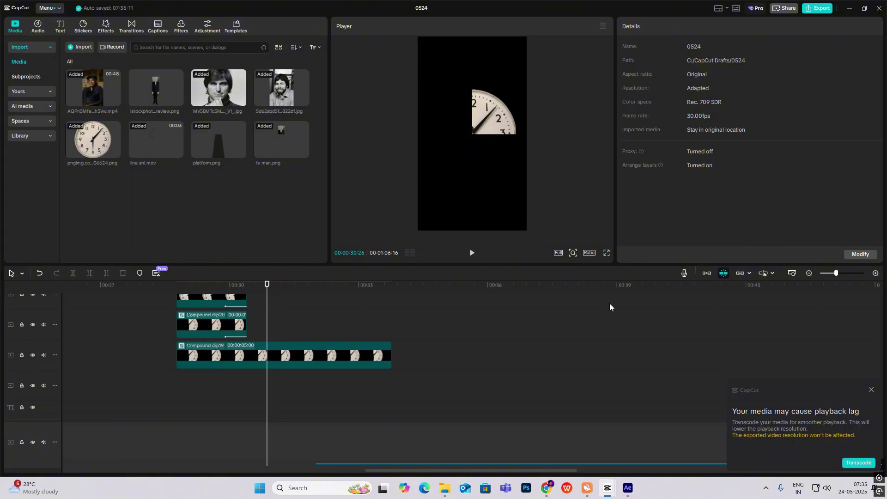
{"action": "left_click", "coordinate": [809, 276]}
{"action": "scroll", "coordinate": [419, 305], "scroll_direction": "down", "scroll_amount": 2}
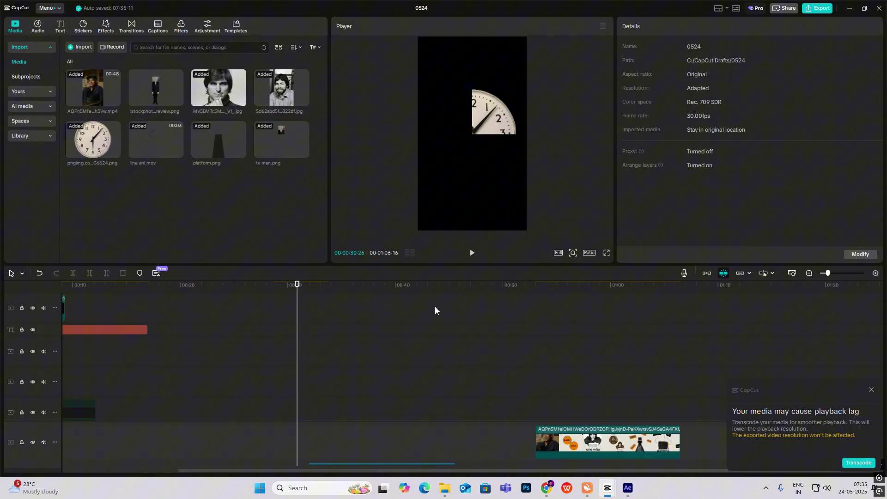